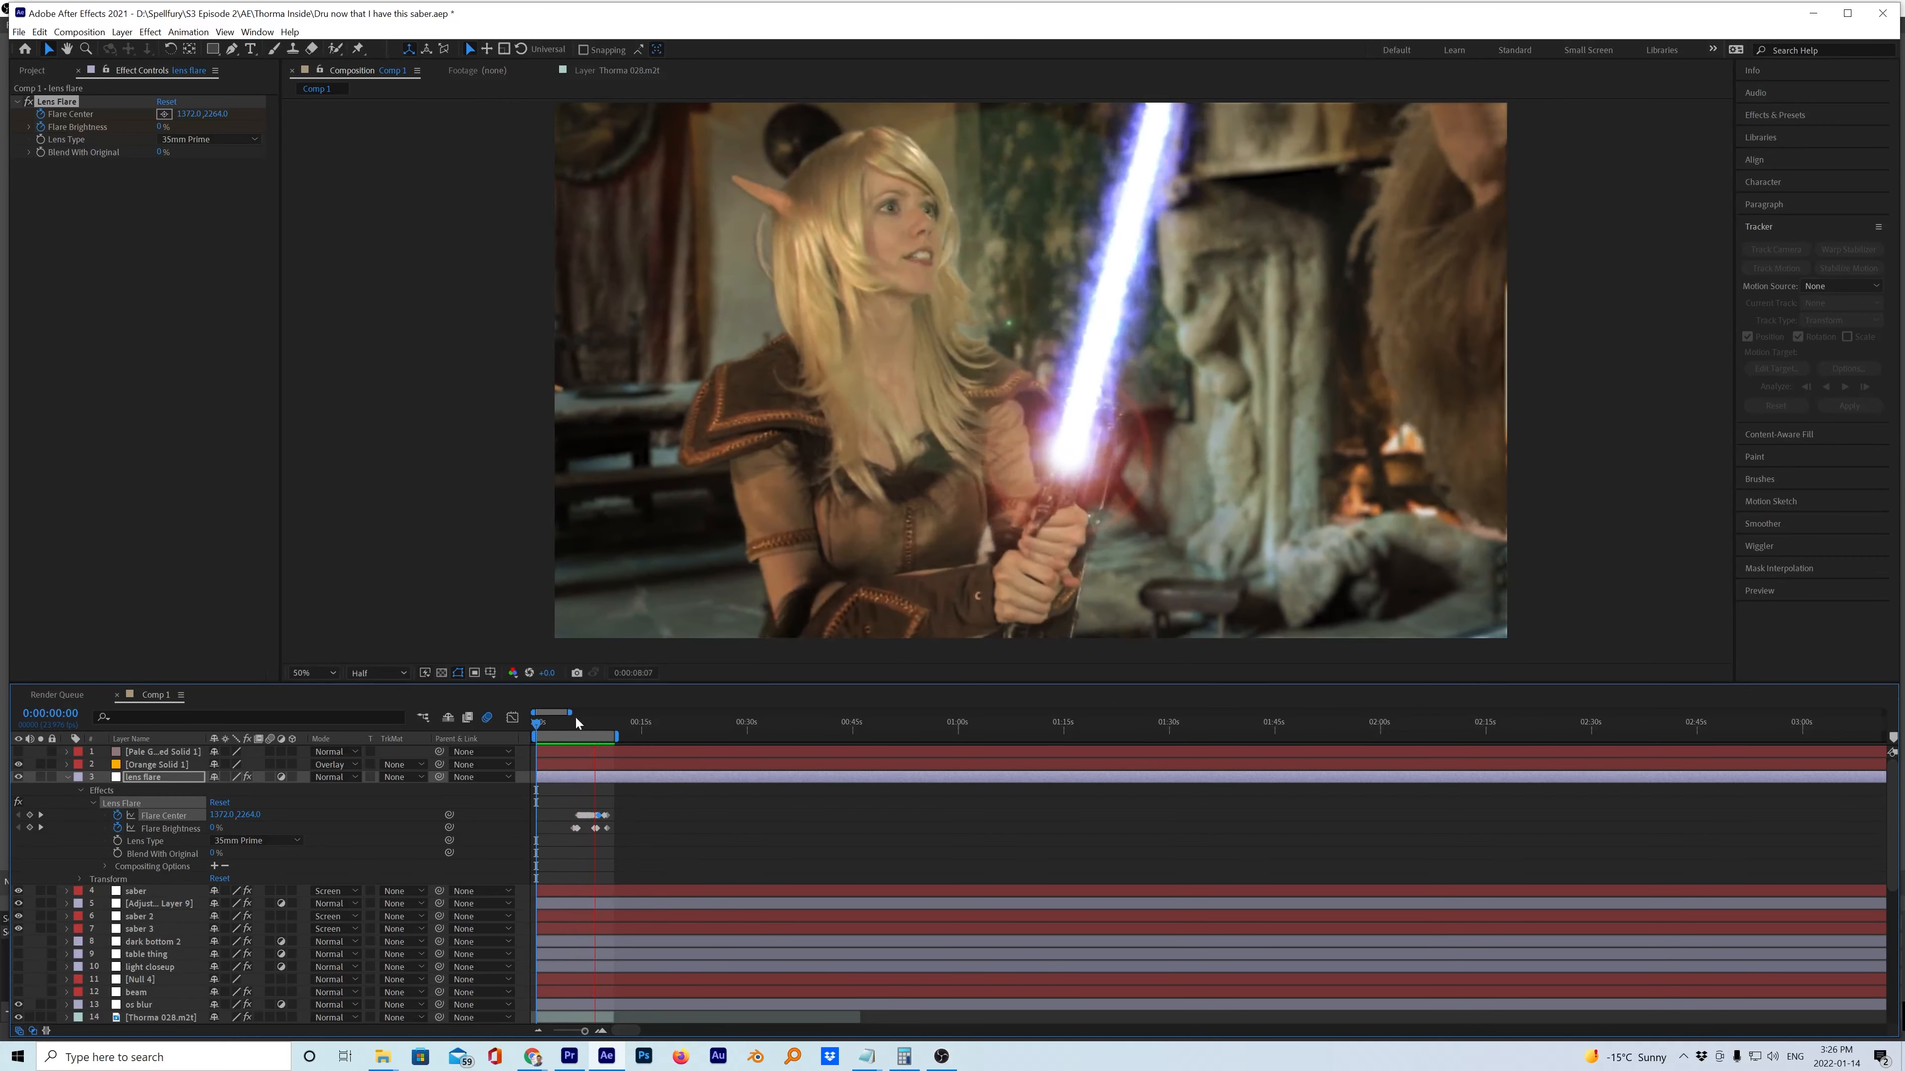
# Compare the shot at 0:00:08:11 with and without the lens flare layer, leaving the layer hidden.
pyautogui.click(589, 729)
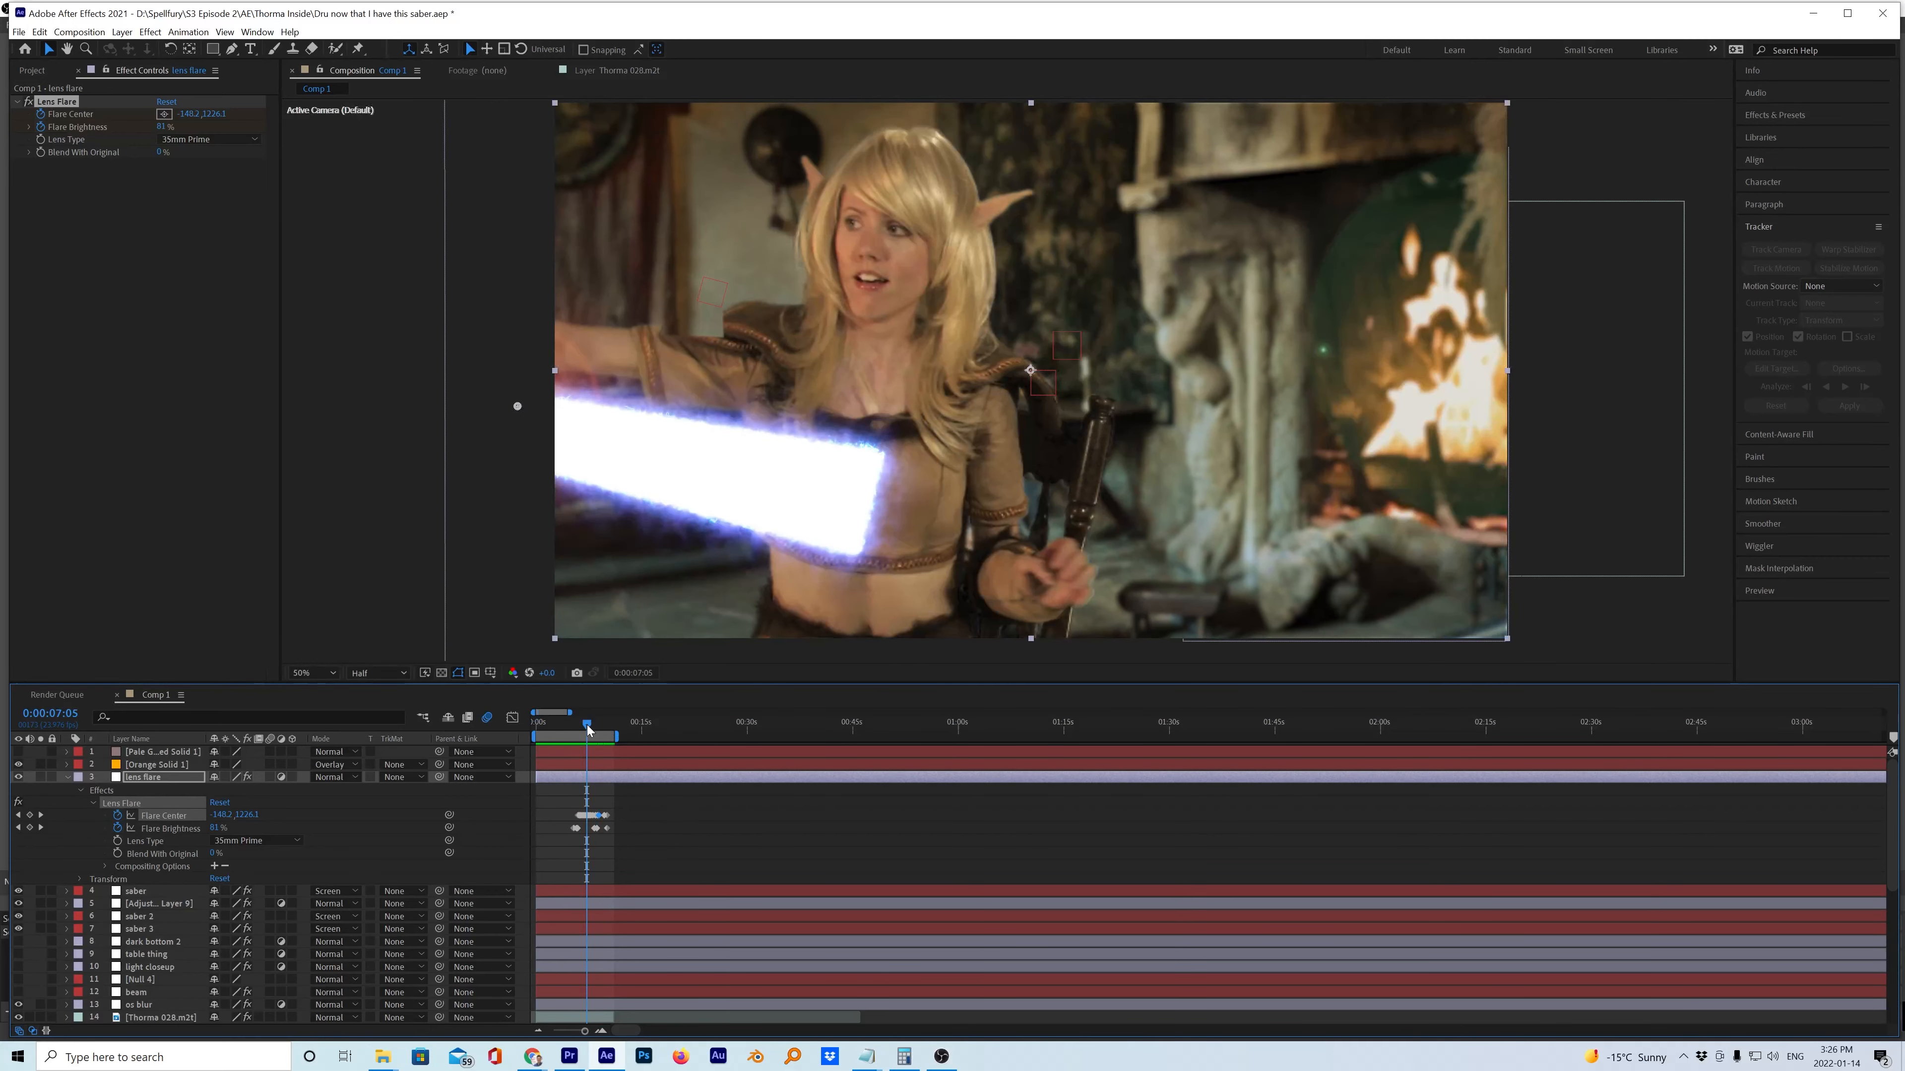
pyautogui.moveTo(592, 729); pyautogui.dragTo(596, 729)
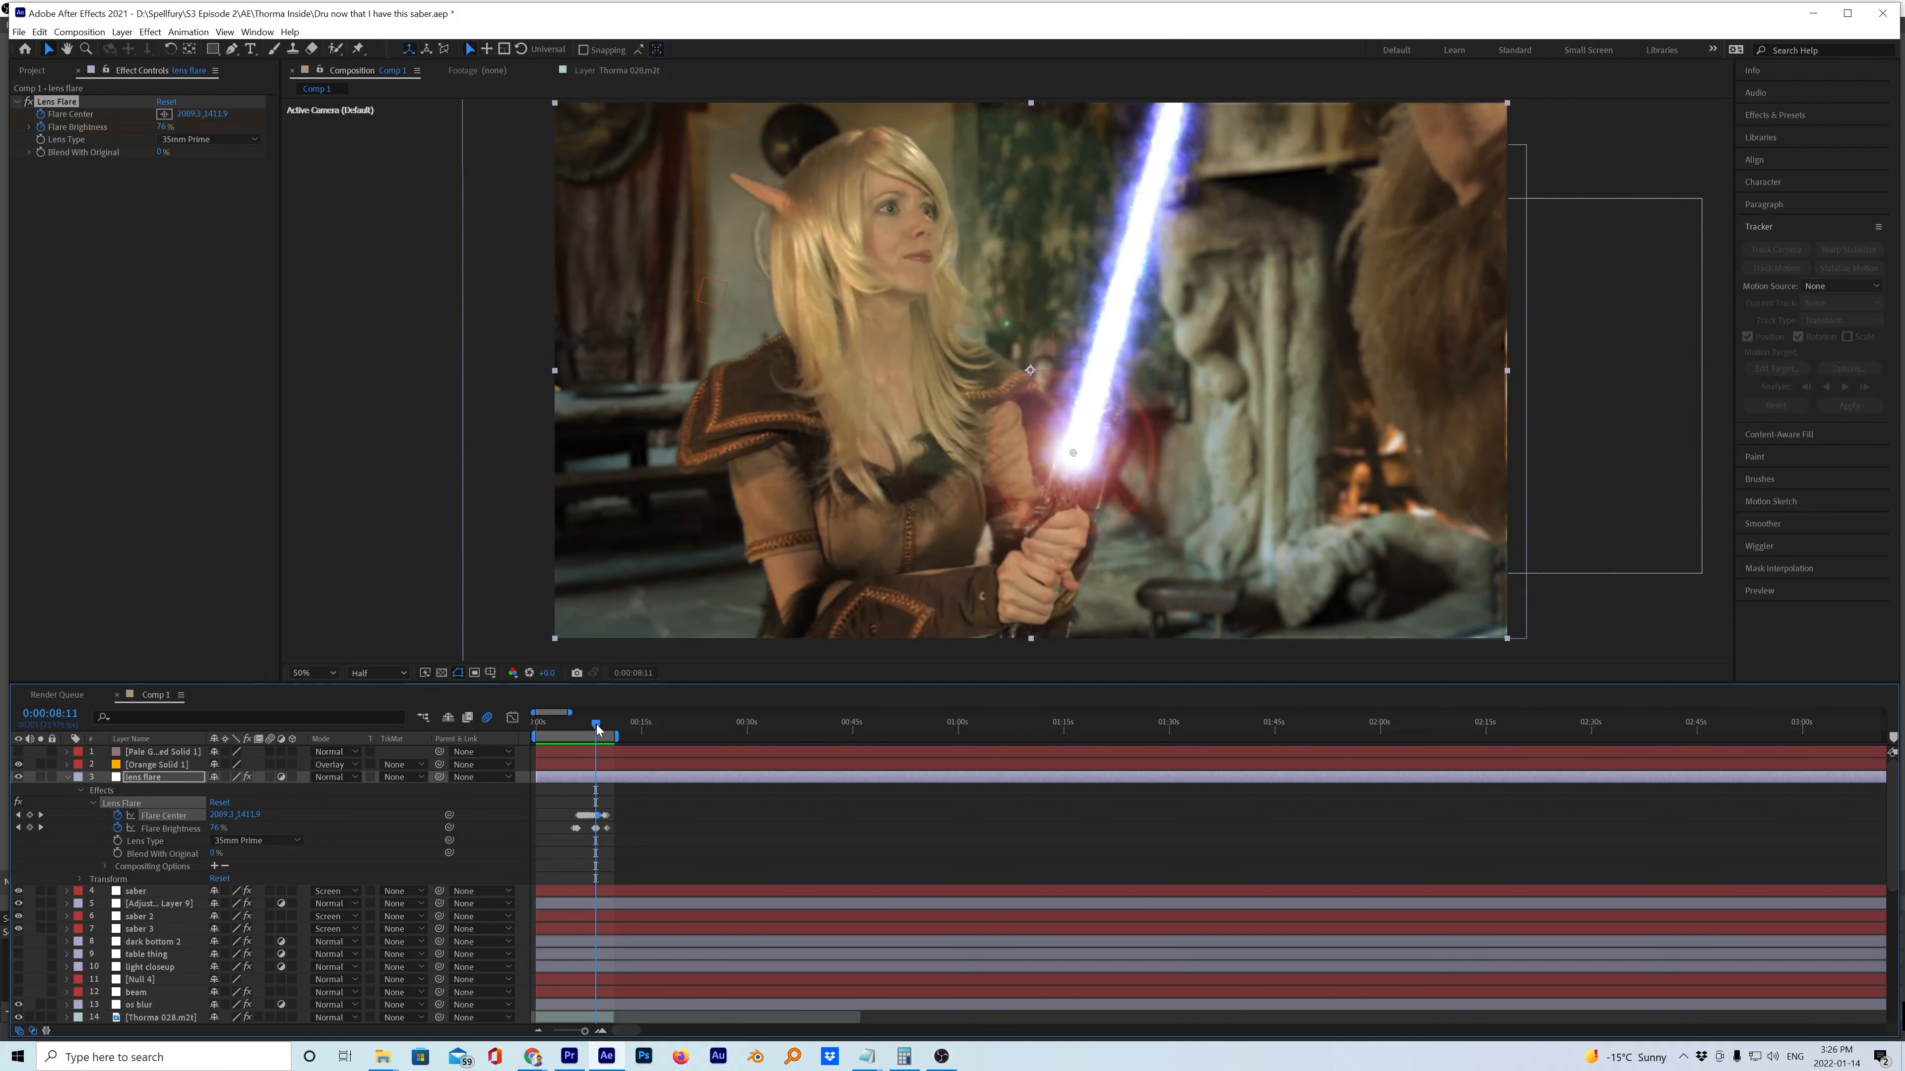
pyautogui.click(18, 778)
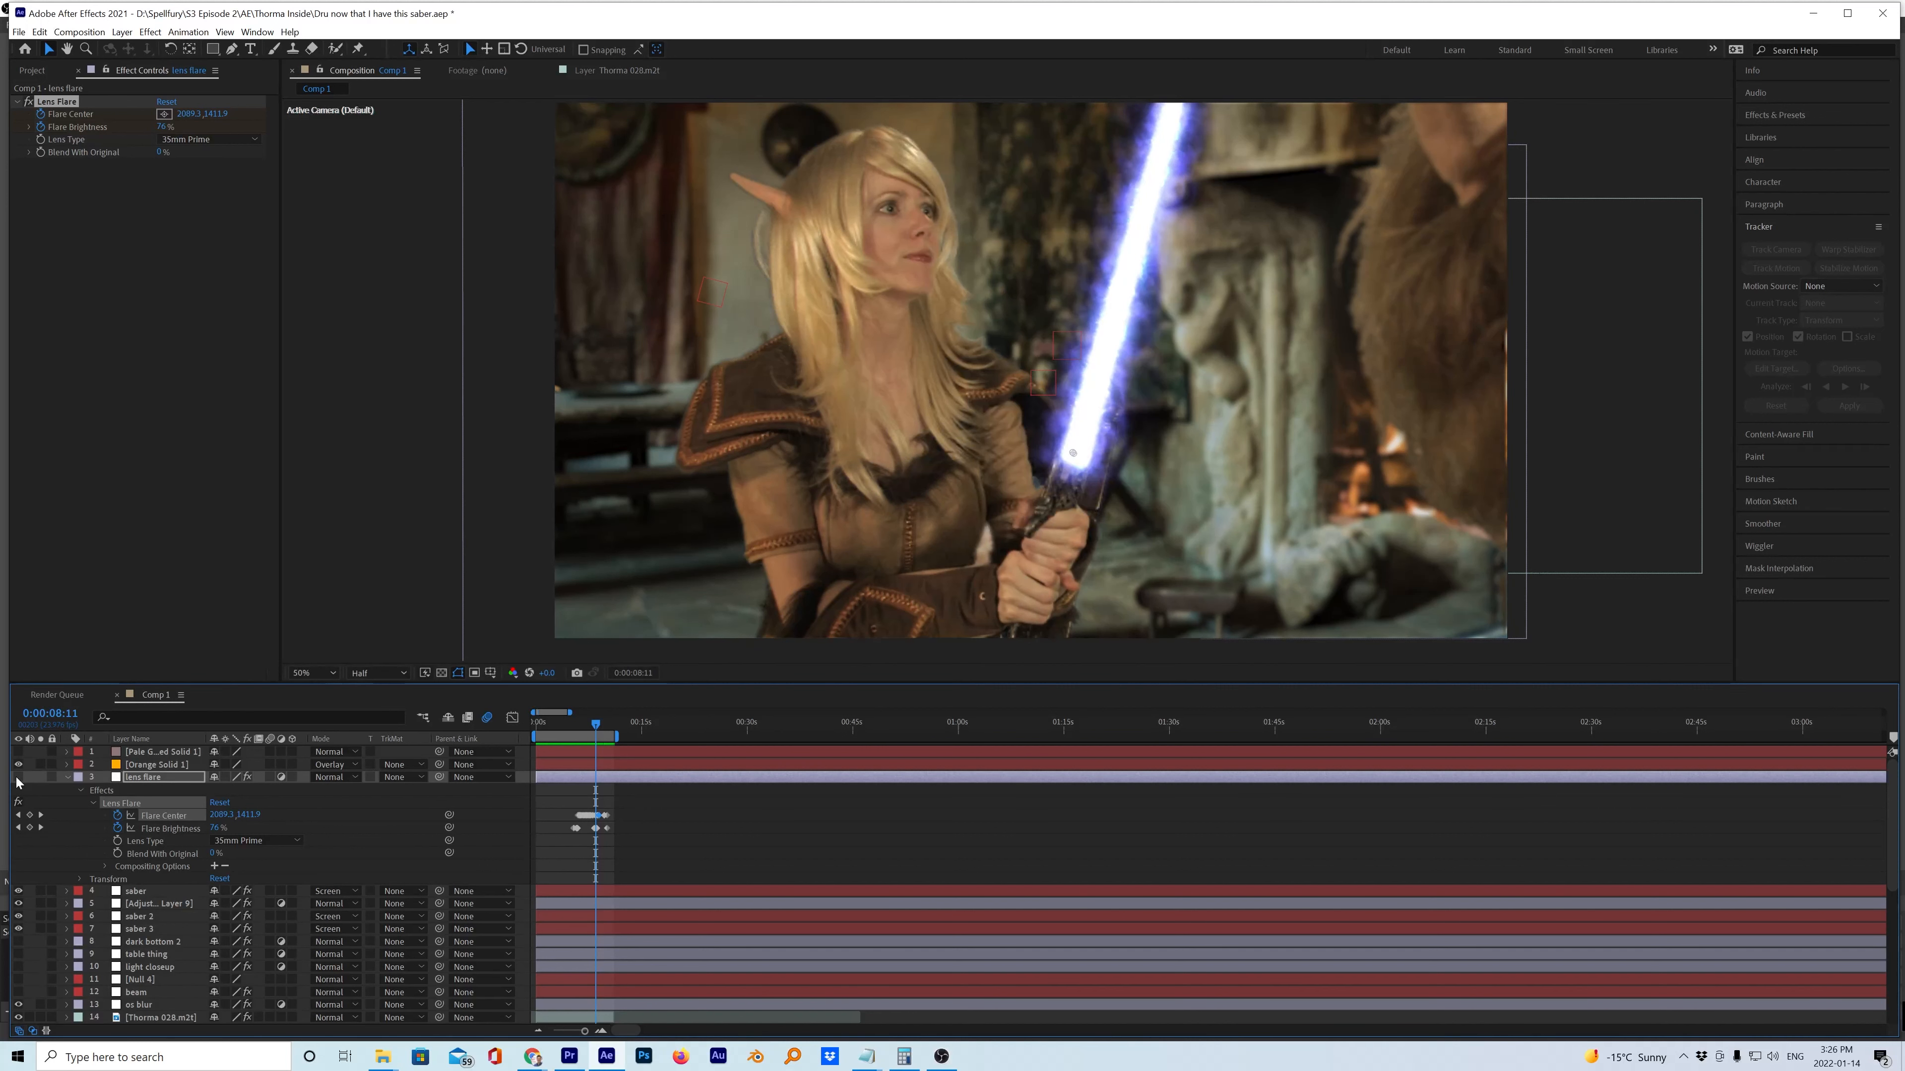
pyautogui.click(18, 778)
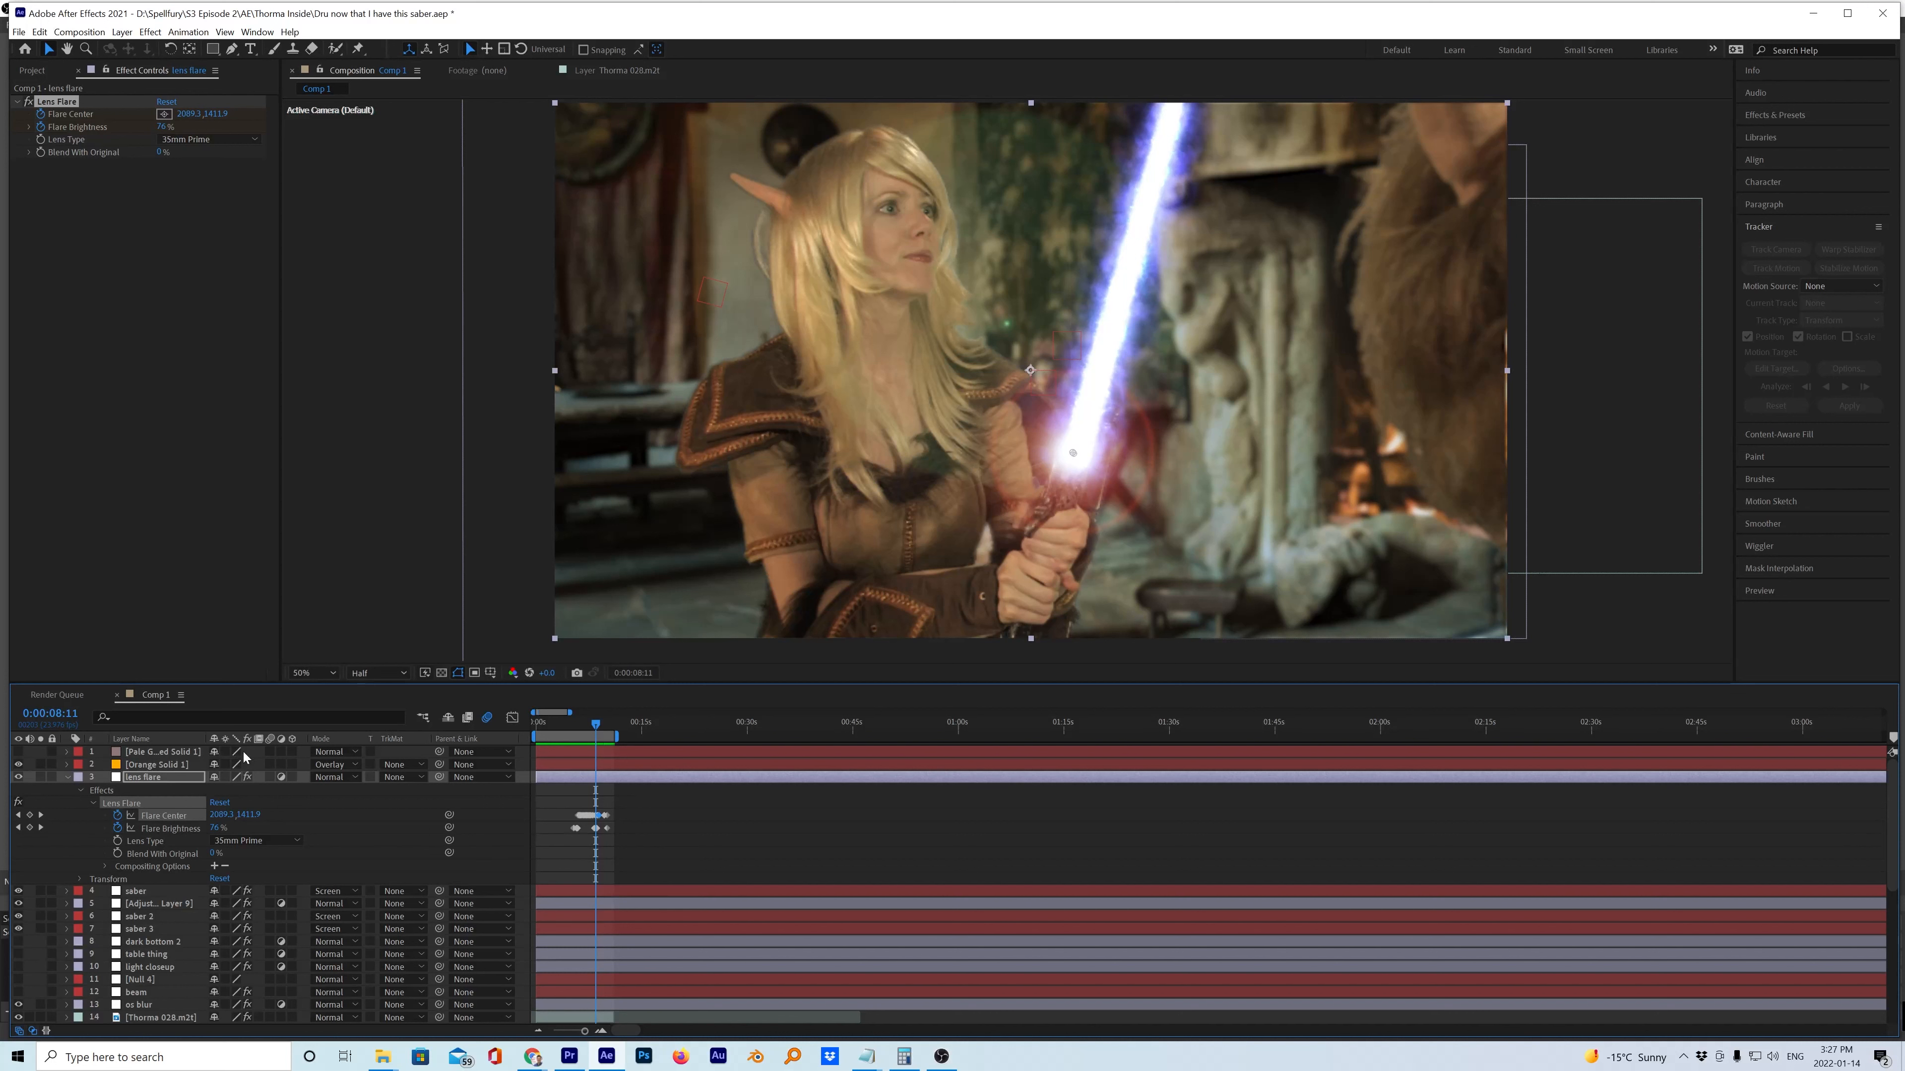
pyautogui.click(18, 778)
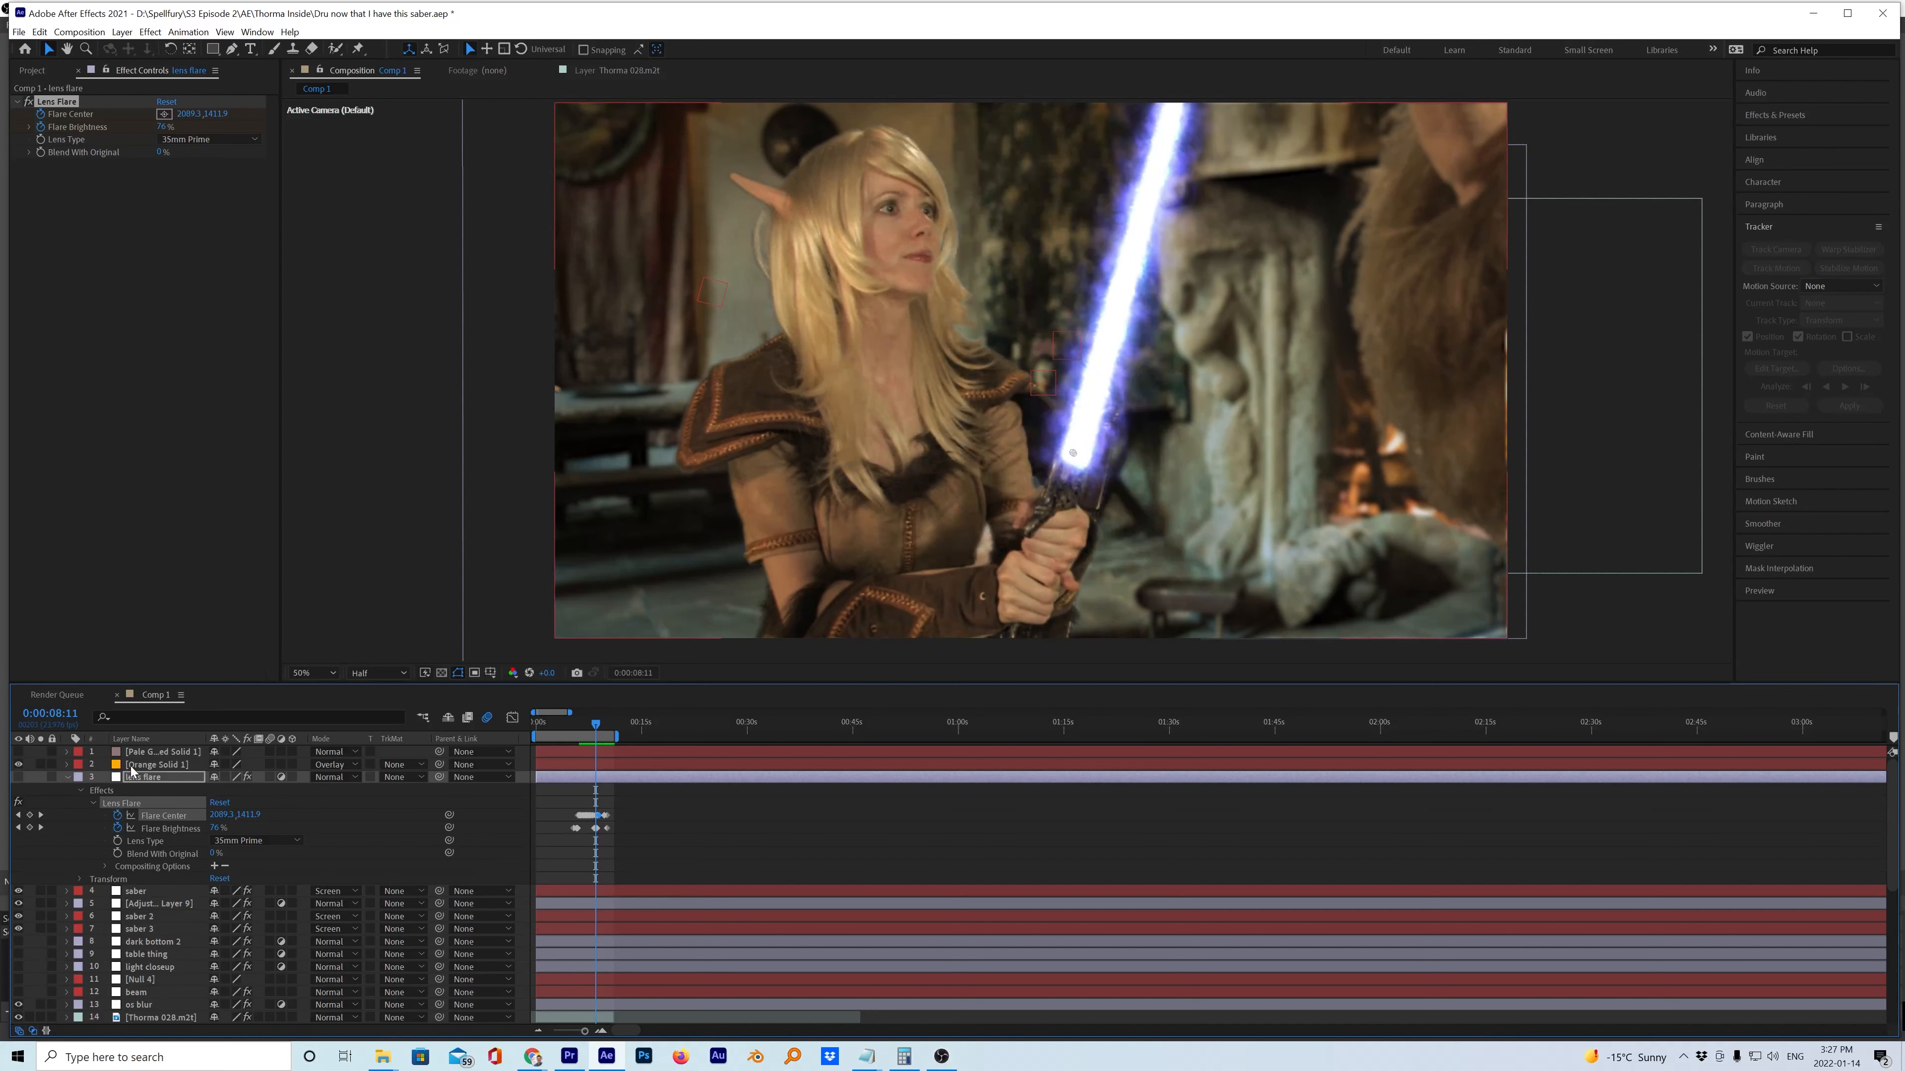
# Compare the shot with and without the Orange Solid 1 overlay, and collapse the lens flare layer's properties.
pyautogui.click(129, 766)
pyautogui.click(18, 765)
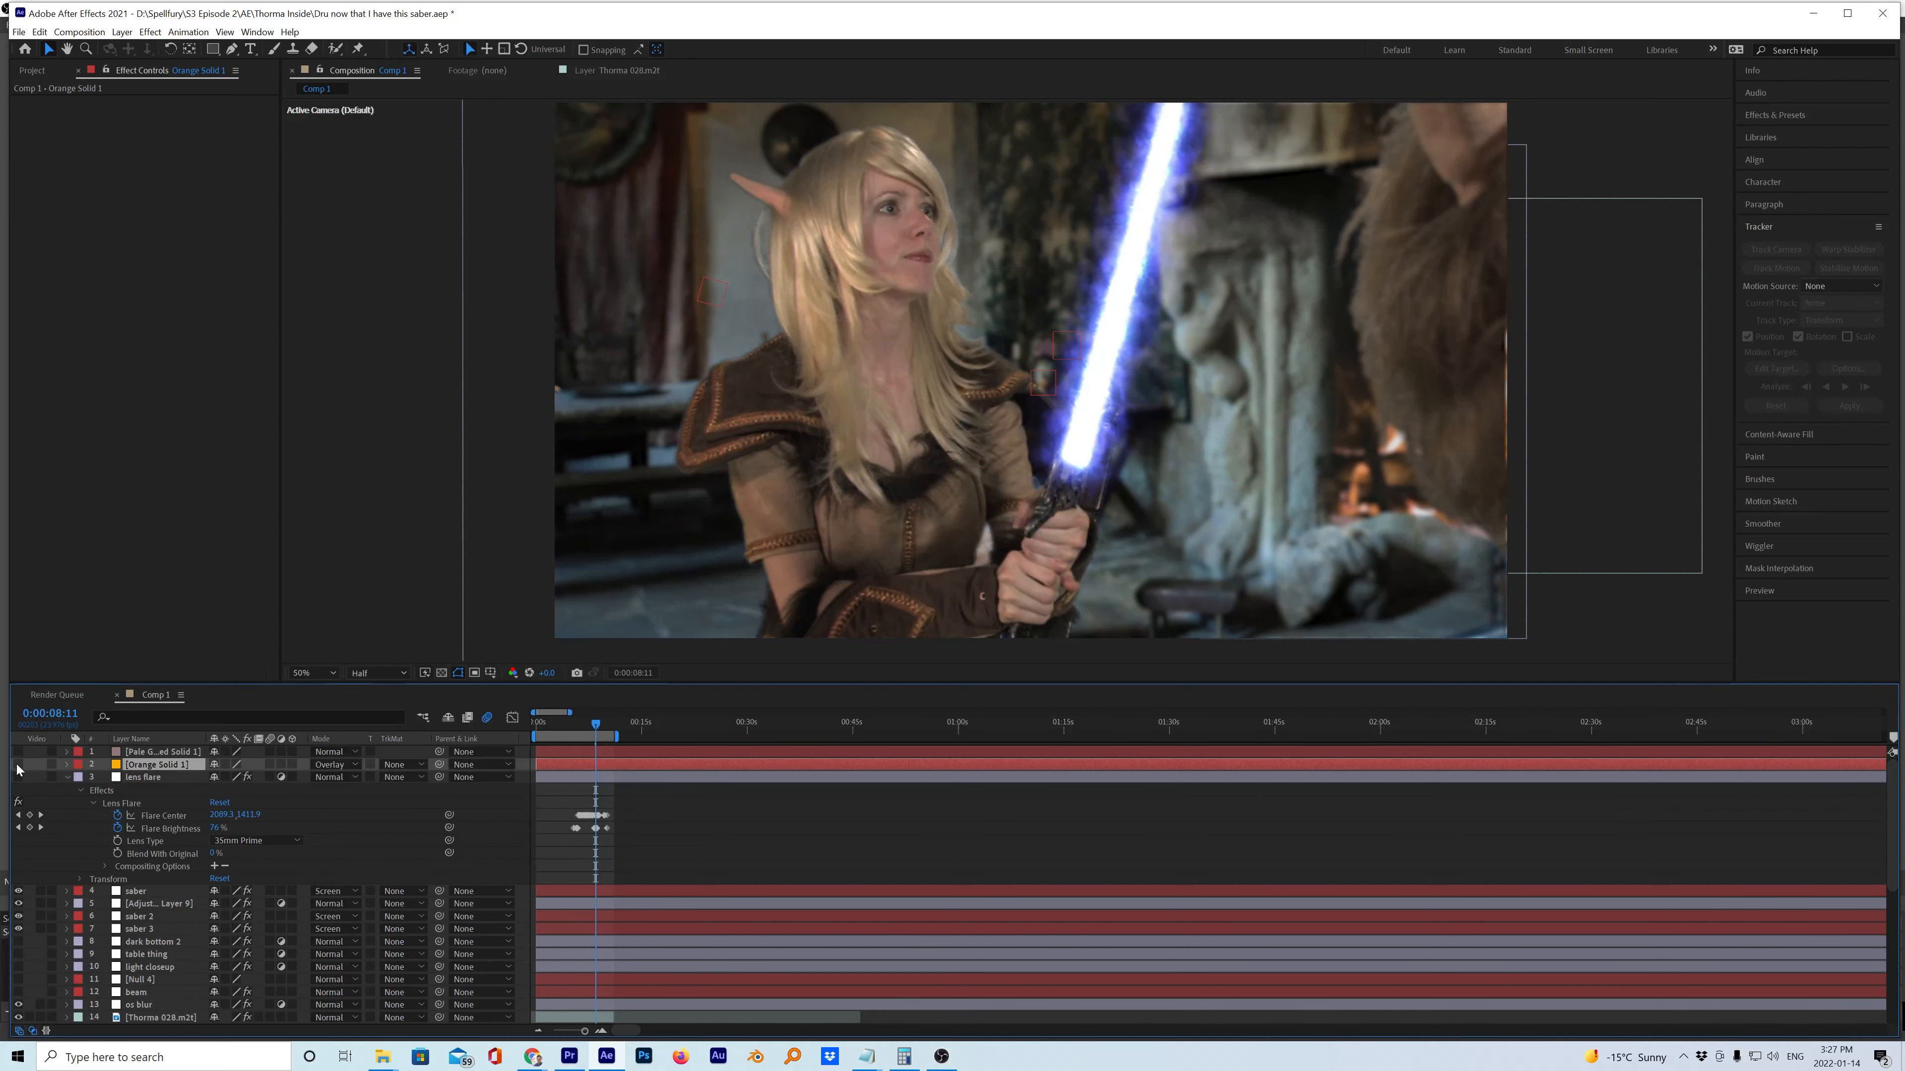
pyautogui.click(18, 766)
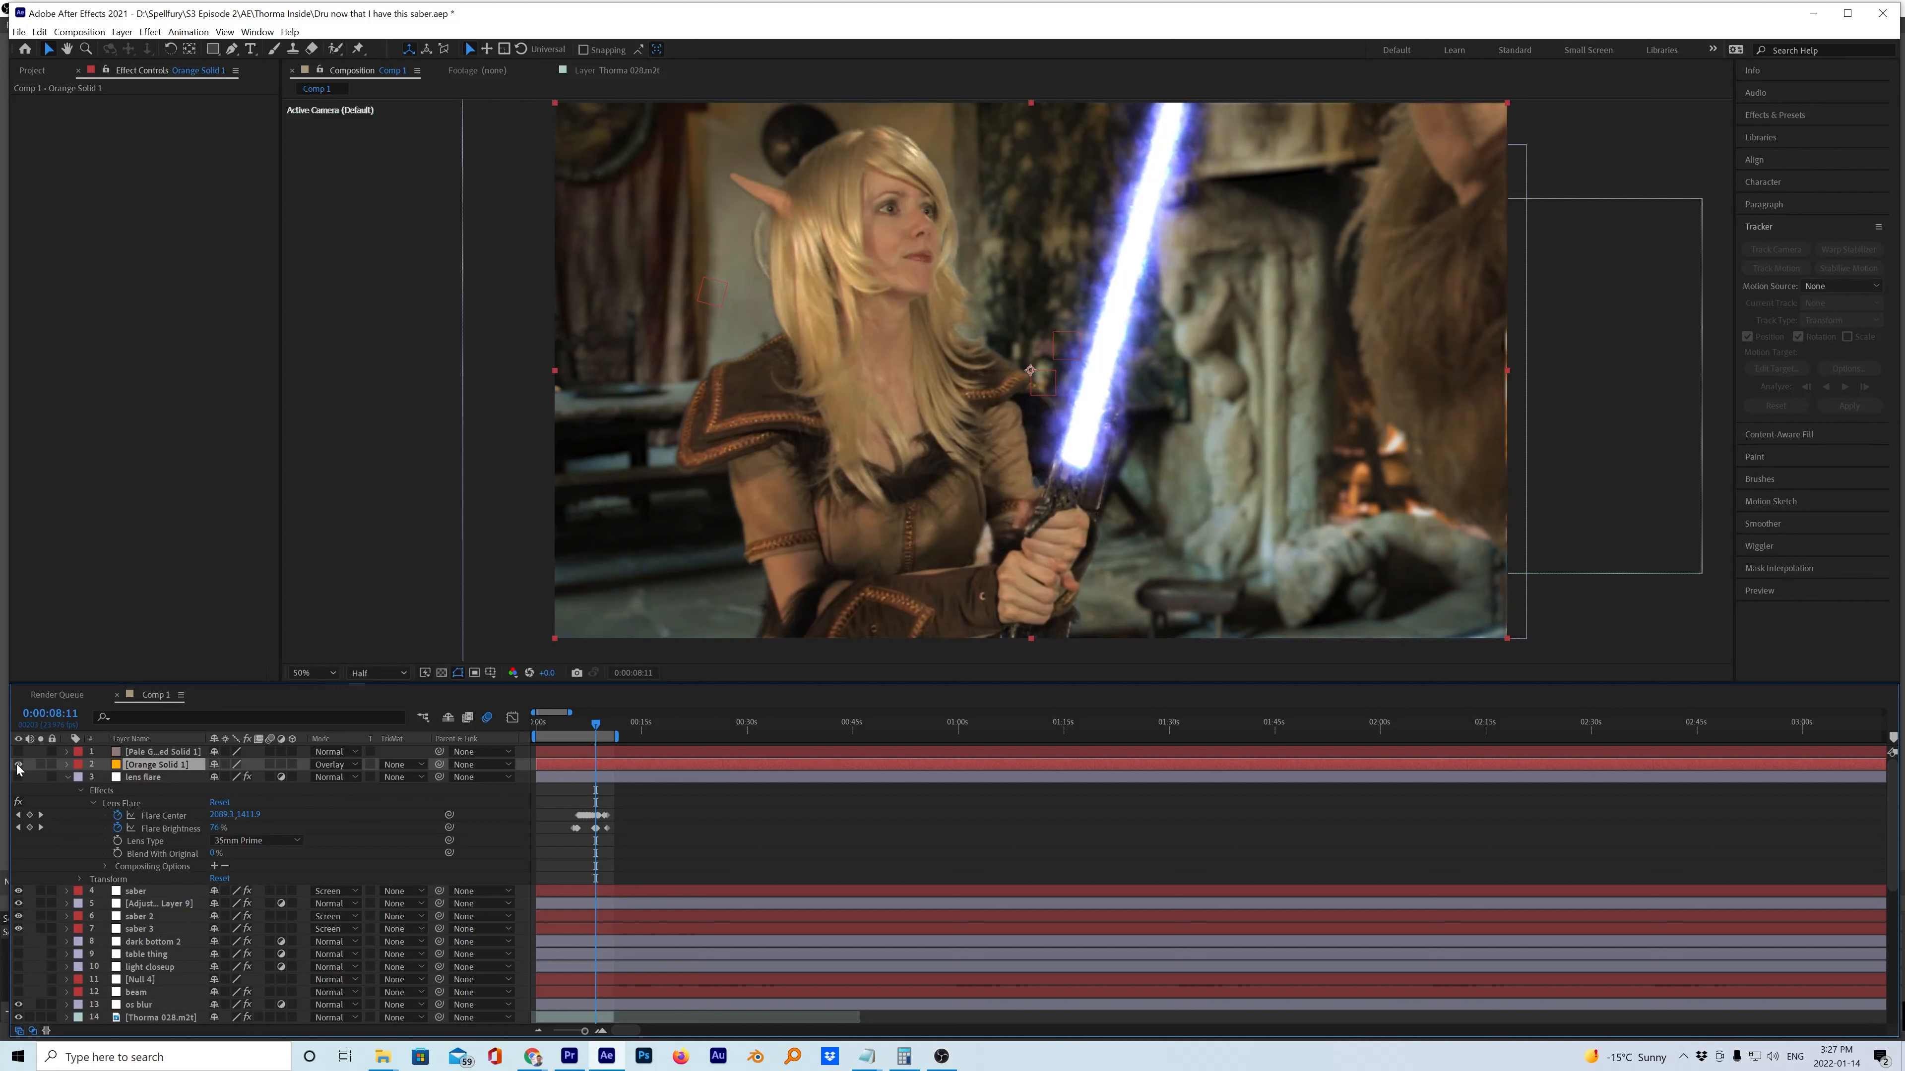
pyautogui.click(69, 778)
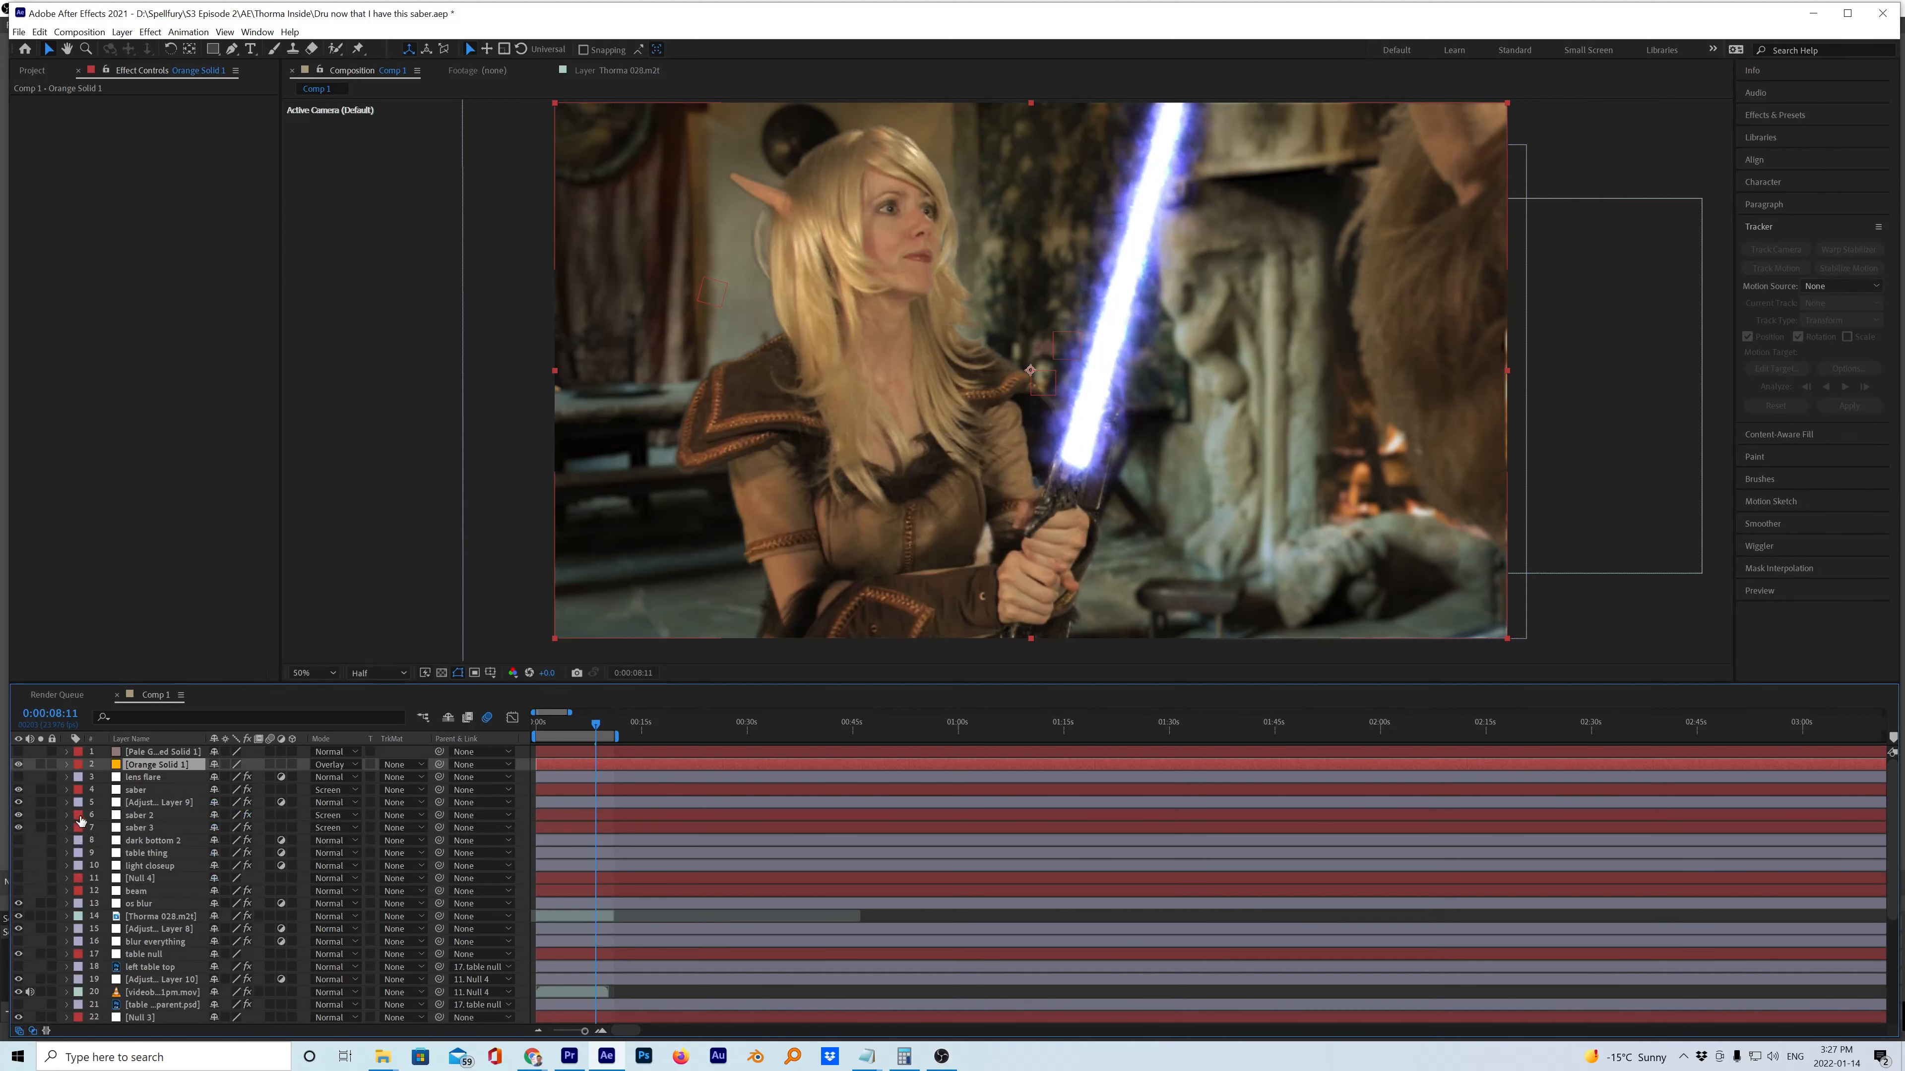
# Examine the fireplace video's contribution at 0:00:06:01 by hiding its layer and showing it again.
pyautogui.scroll(-2, 169, 856)
pyautogui.click(162, 842)
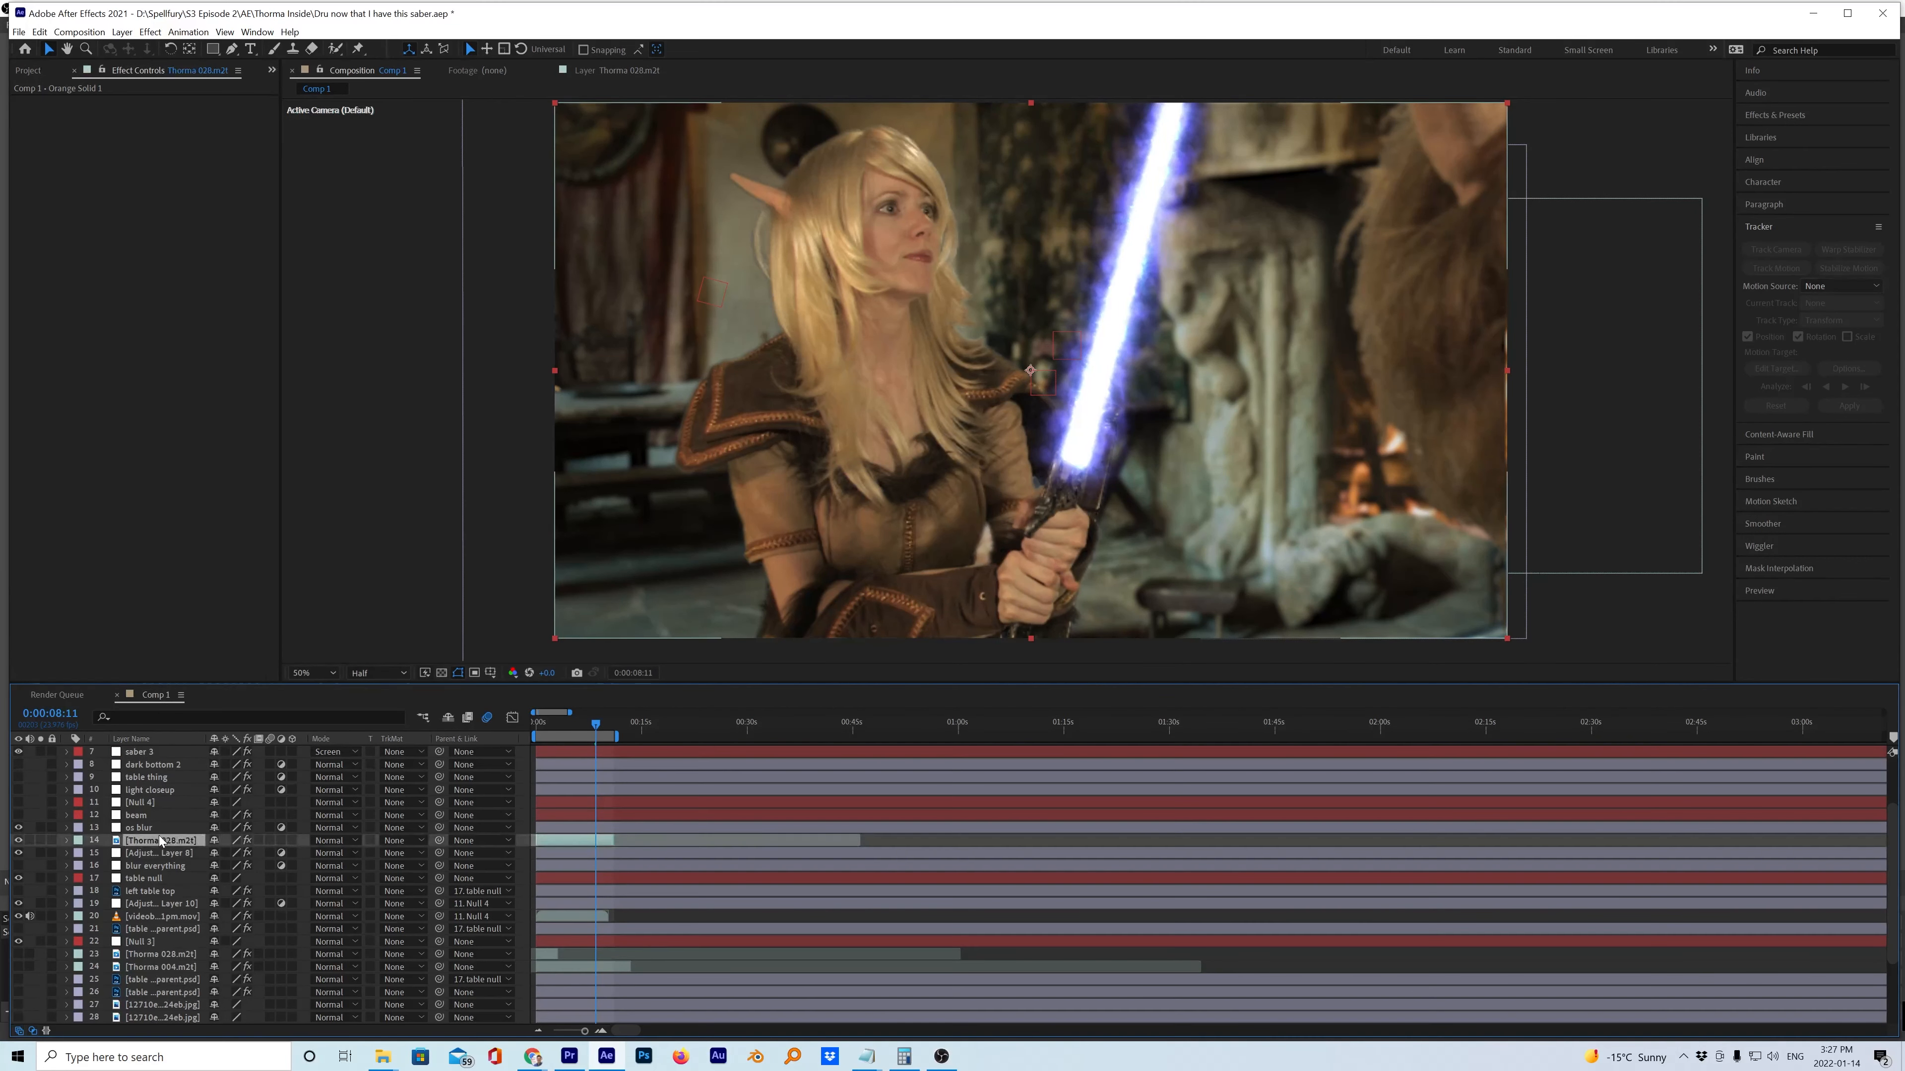
pyautogui.click(143, 917)
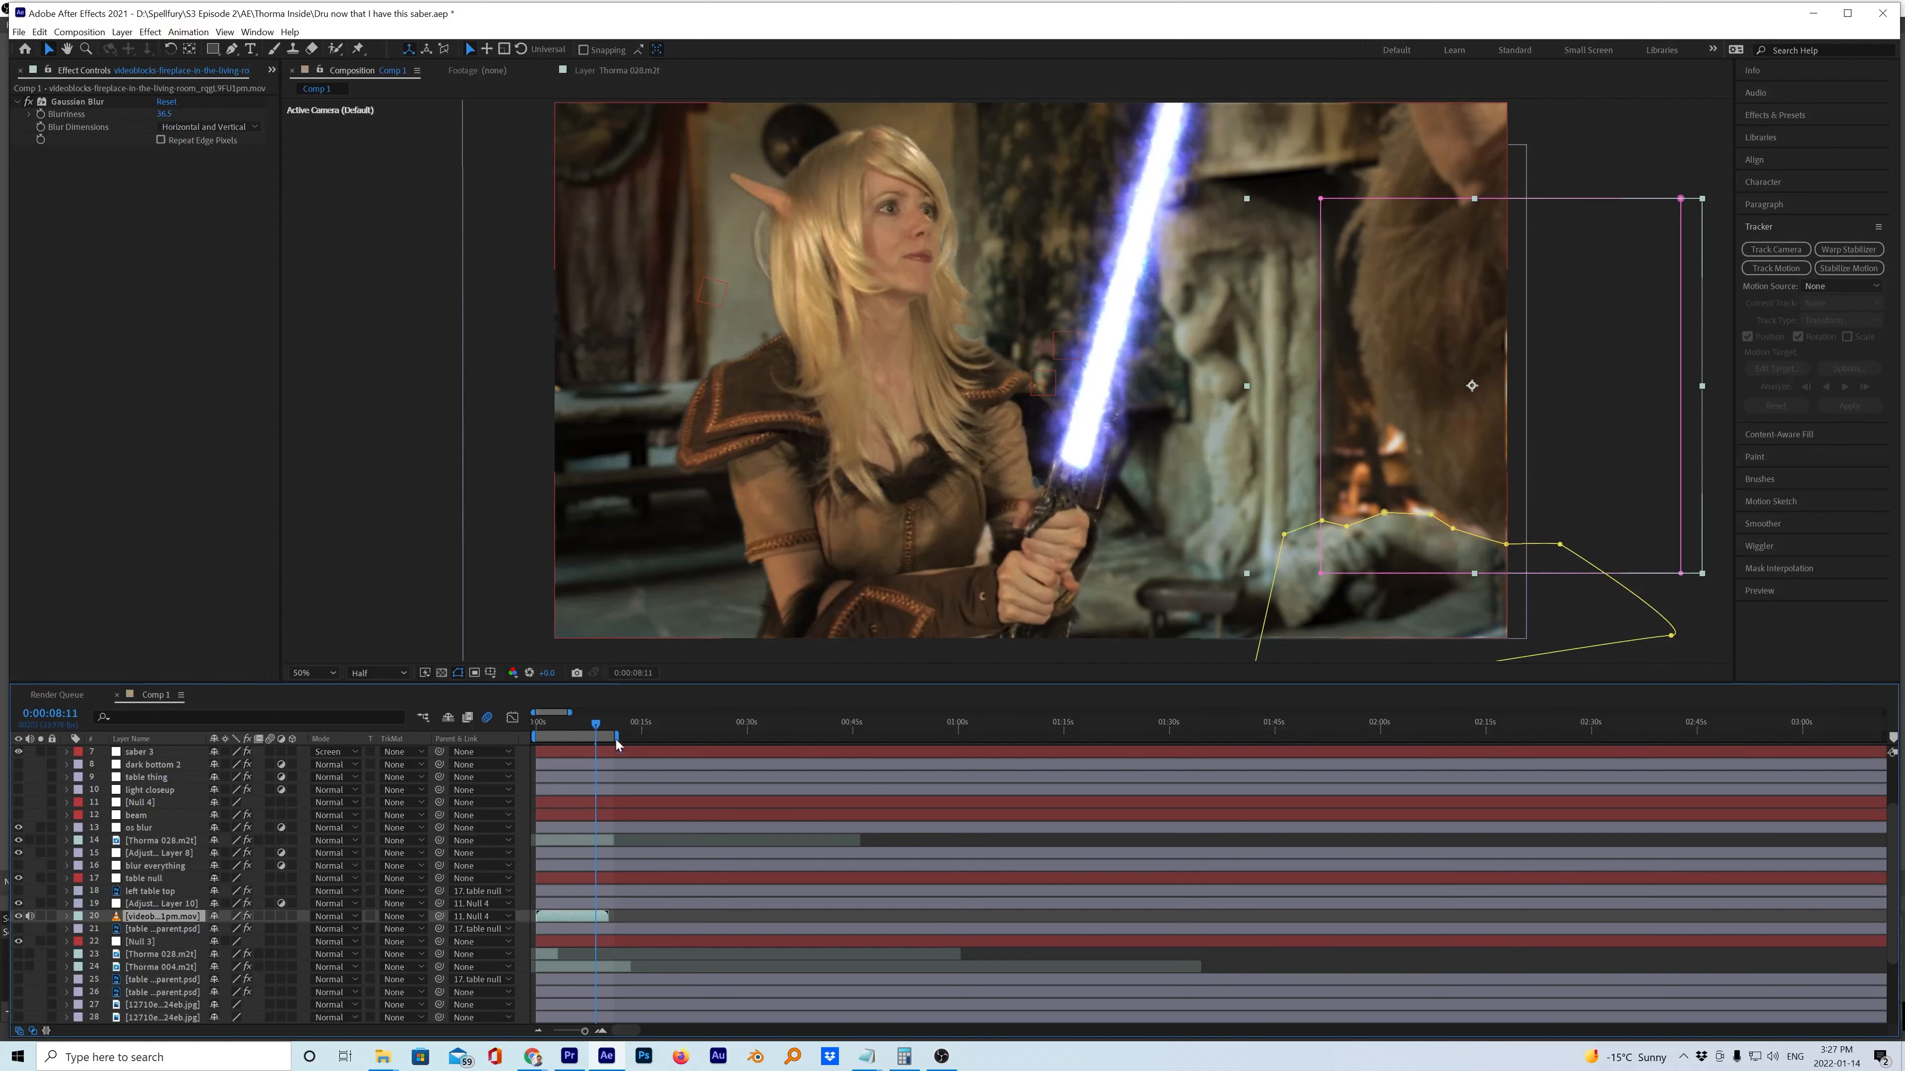
pyautogui.click(583, 725)
pyautogui.moveTo(582, 729); pyautogui.dragTo(579, 729)
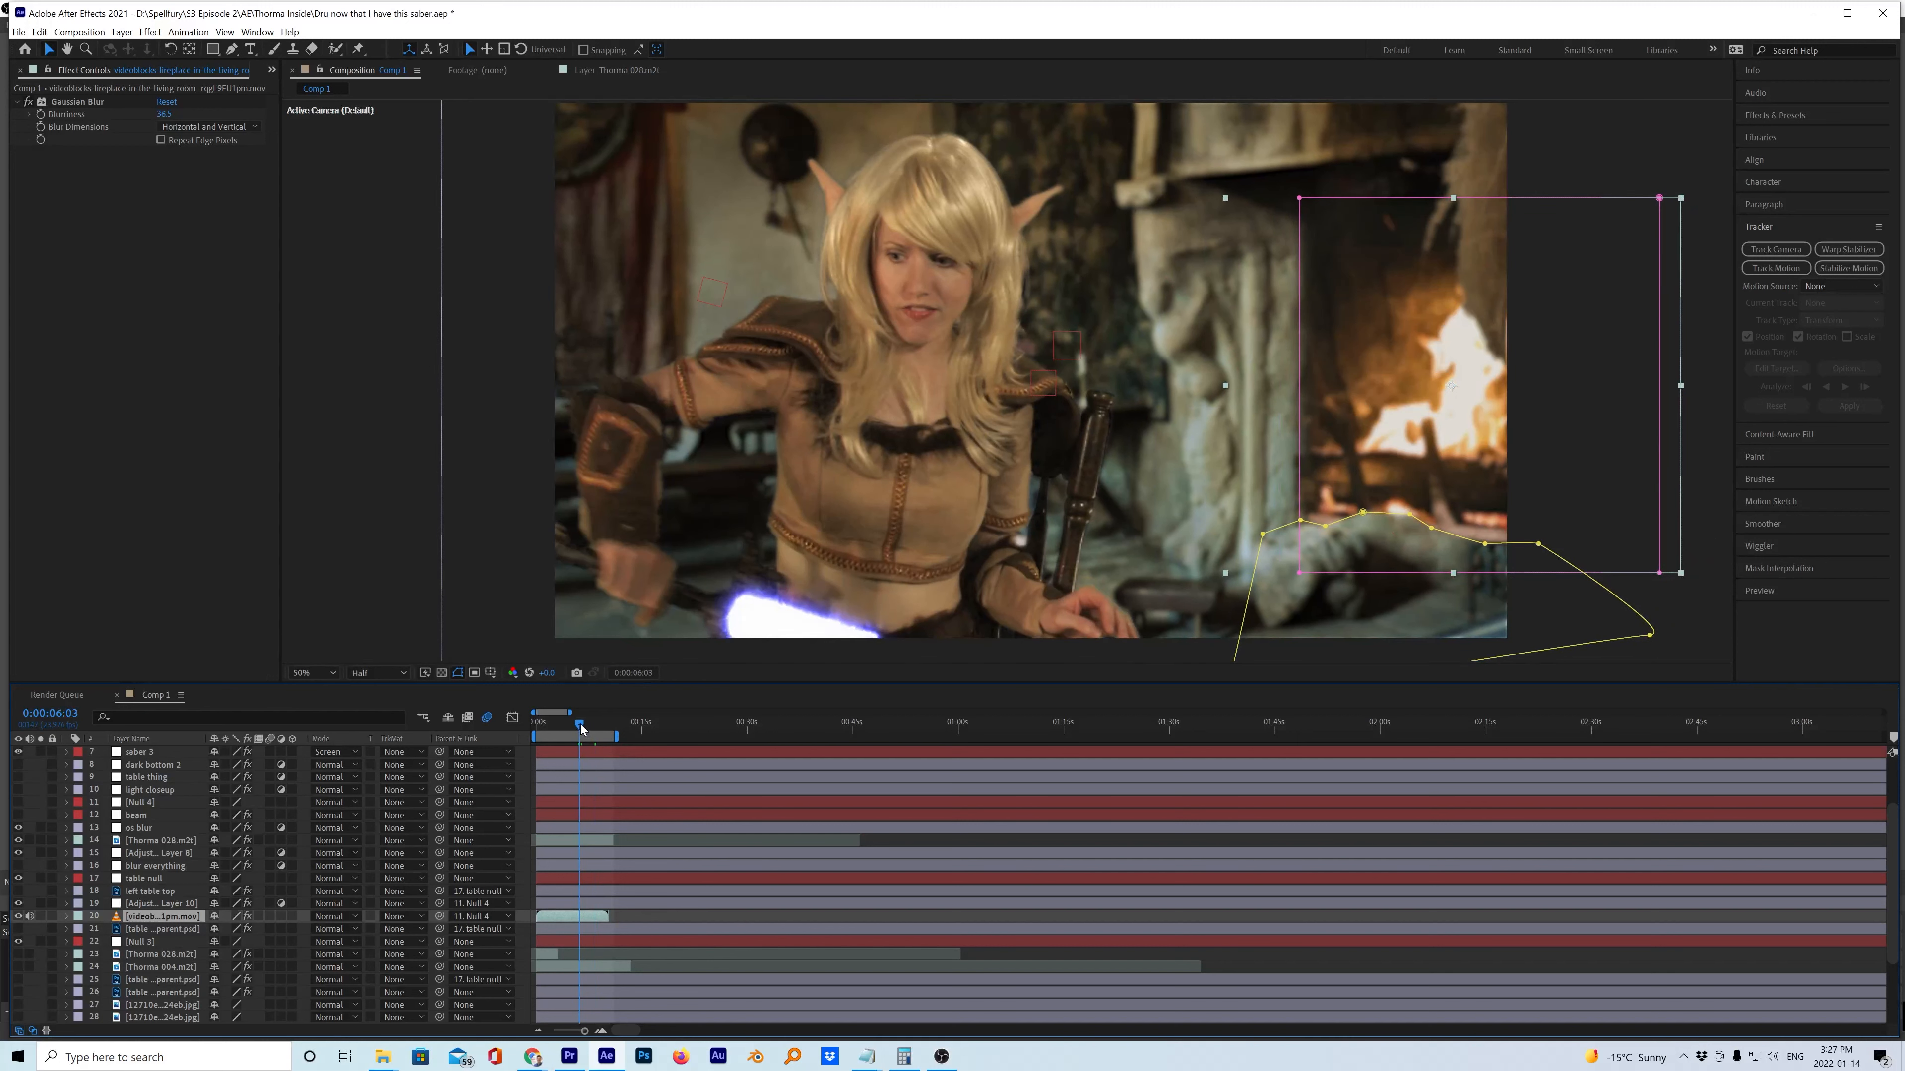
pyautogui.click(20, 917)
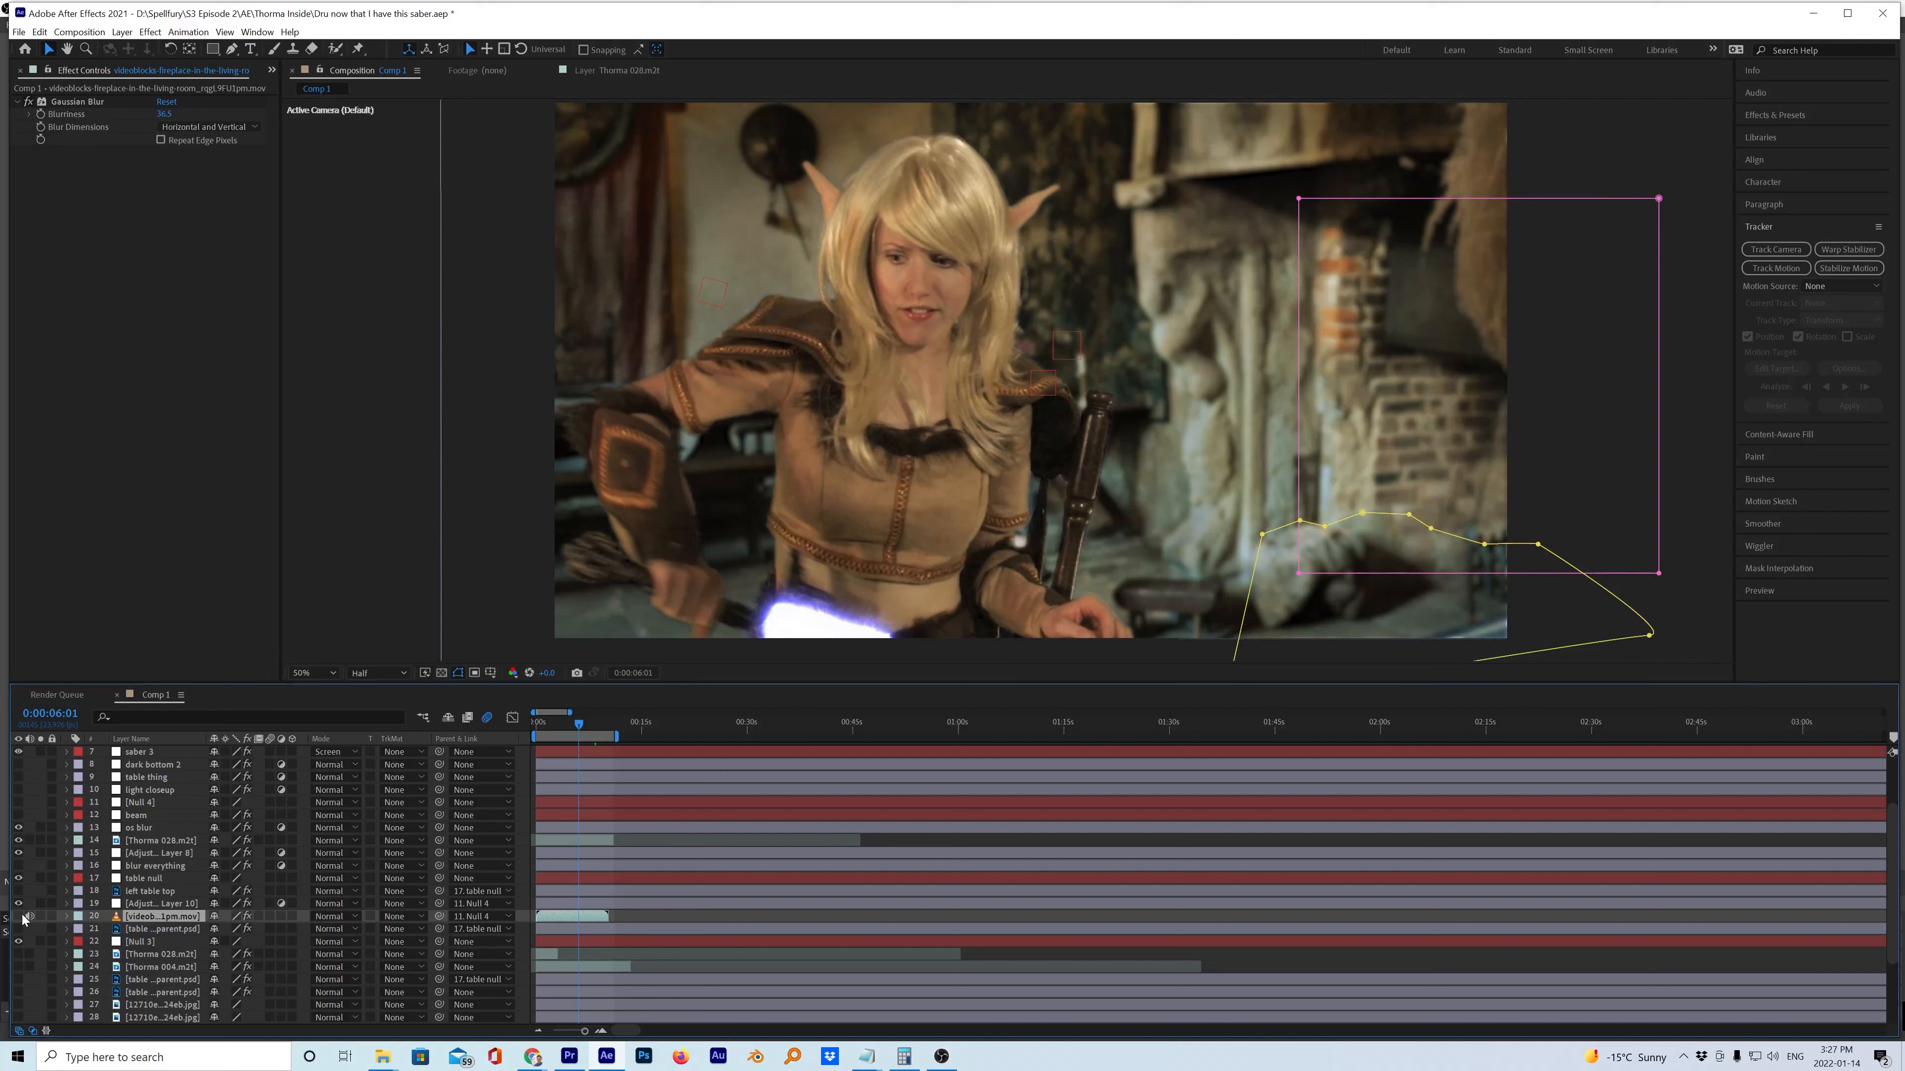
pyautogui.click(19, 916)
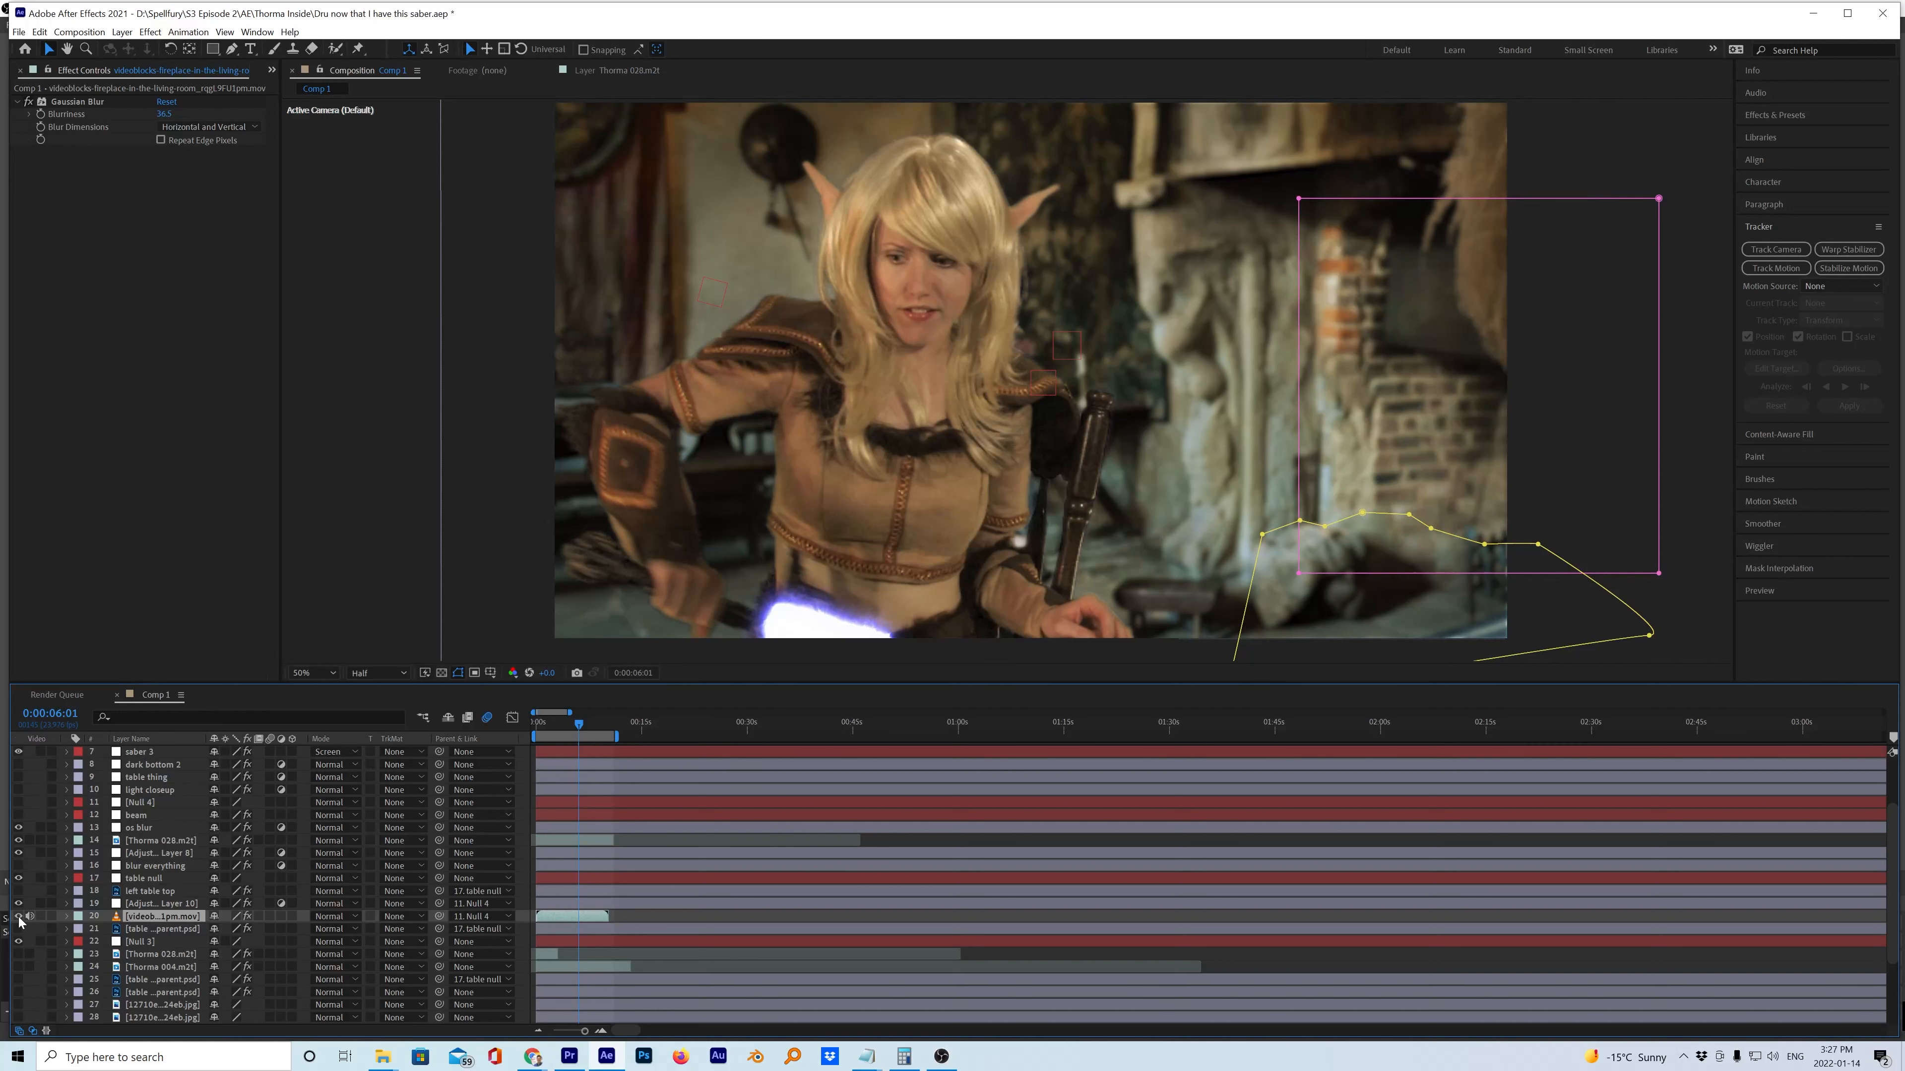
# Rename Adjustment Layer 10 as "exposue fireplace".
pyautogui.click(141, 904)
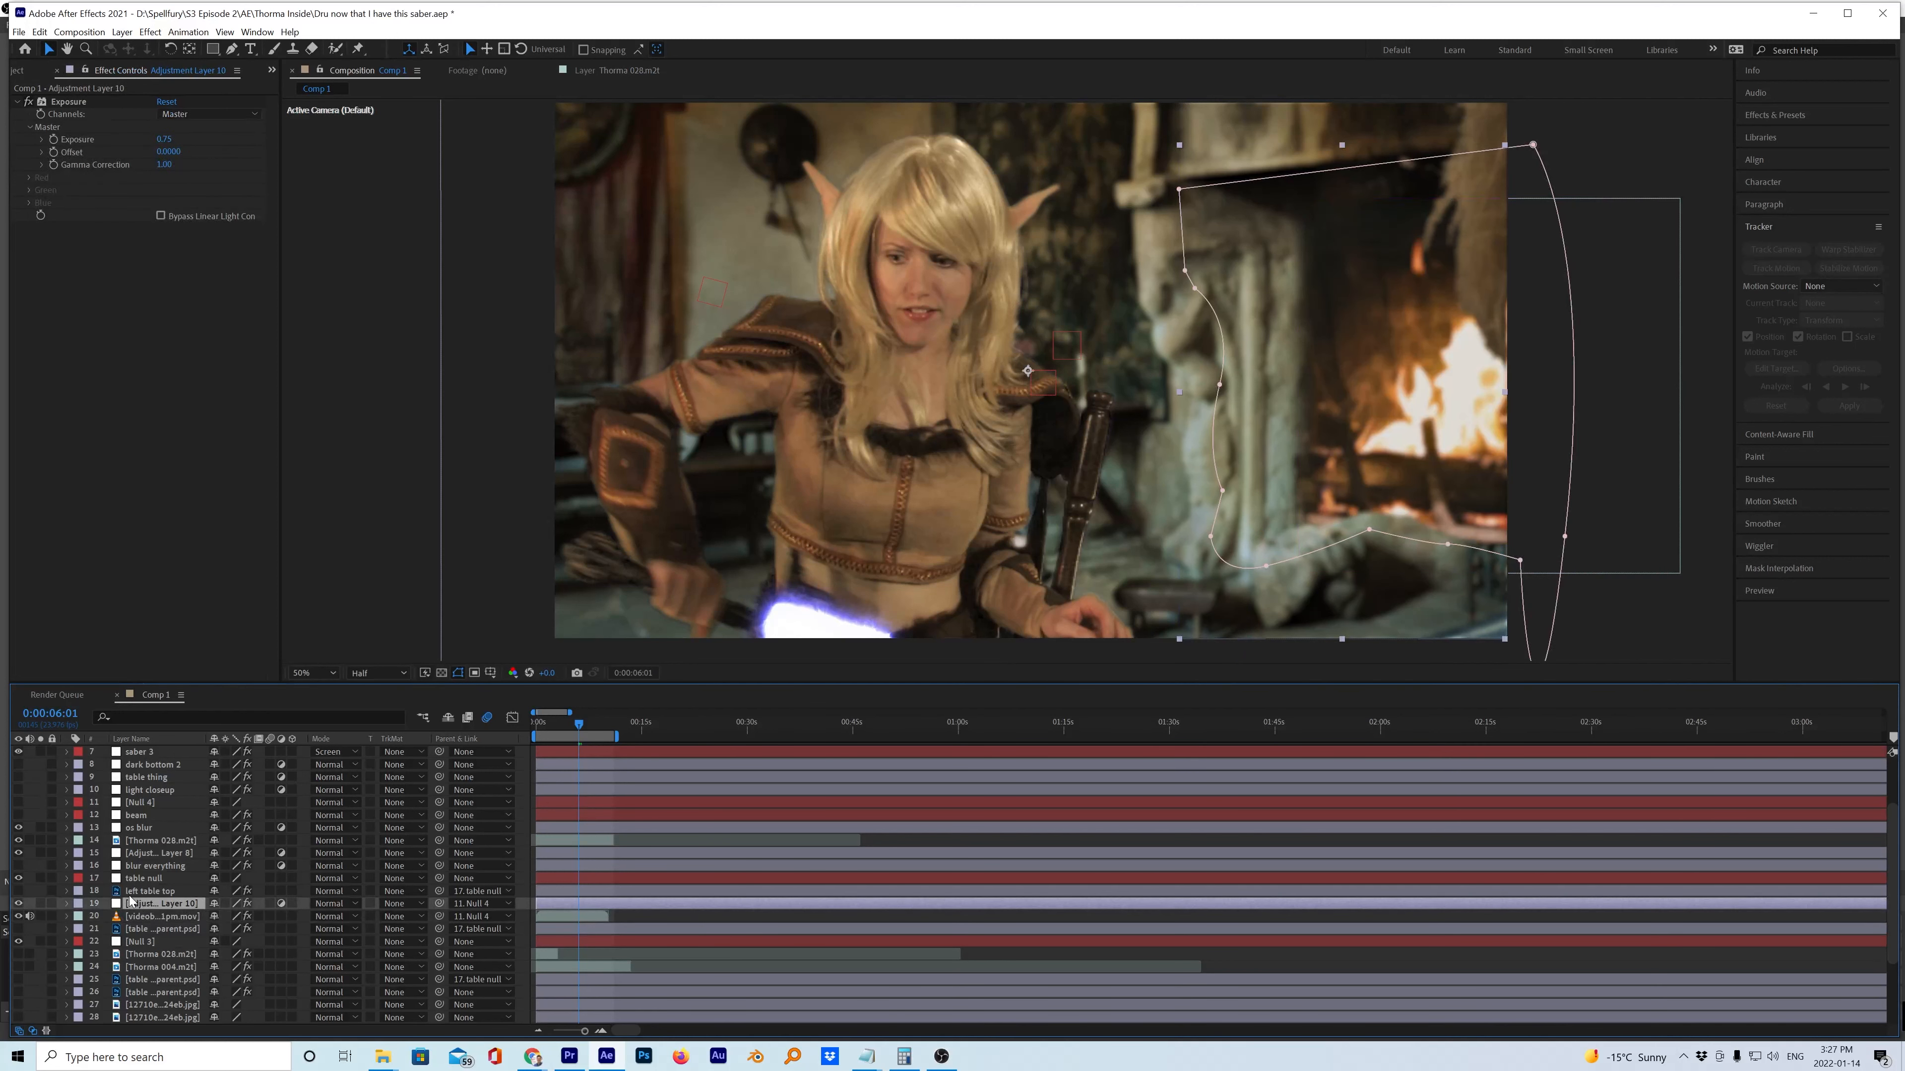
pyautogui.press('Return')
pyautogui.write('e')
pyautogui.write('xposue fireplace')
pyautogui.press('Return')
# Inspect the fireplace video layer and the background JPG layer parented to Null 4.
pyautogui.scroll(-1, 148, 897)
pyautogui.click(148, 883)
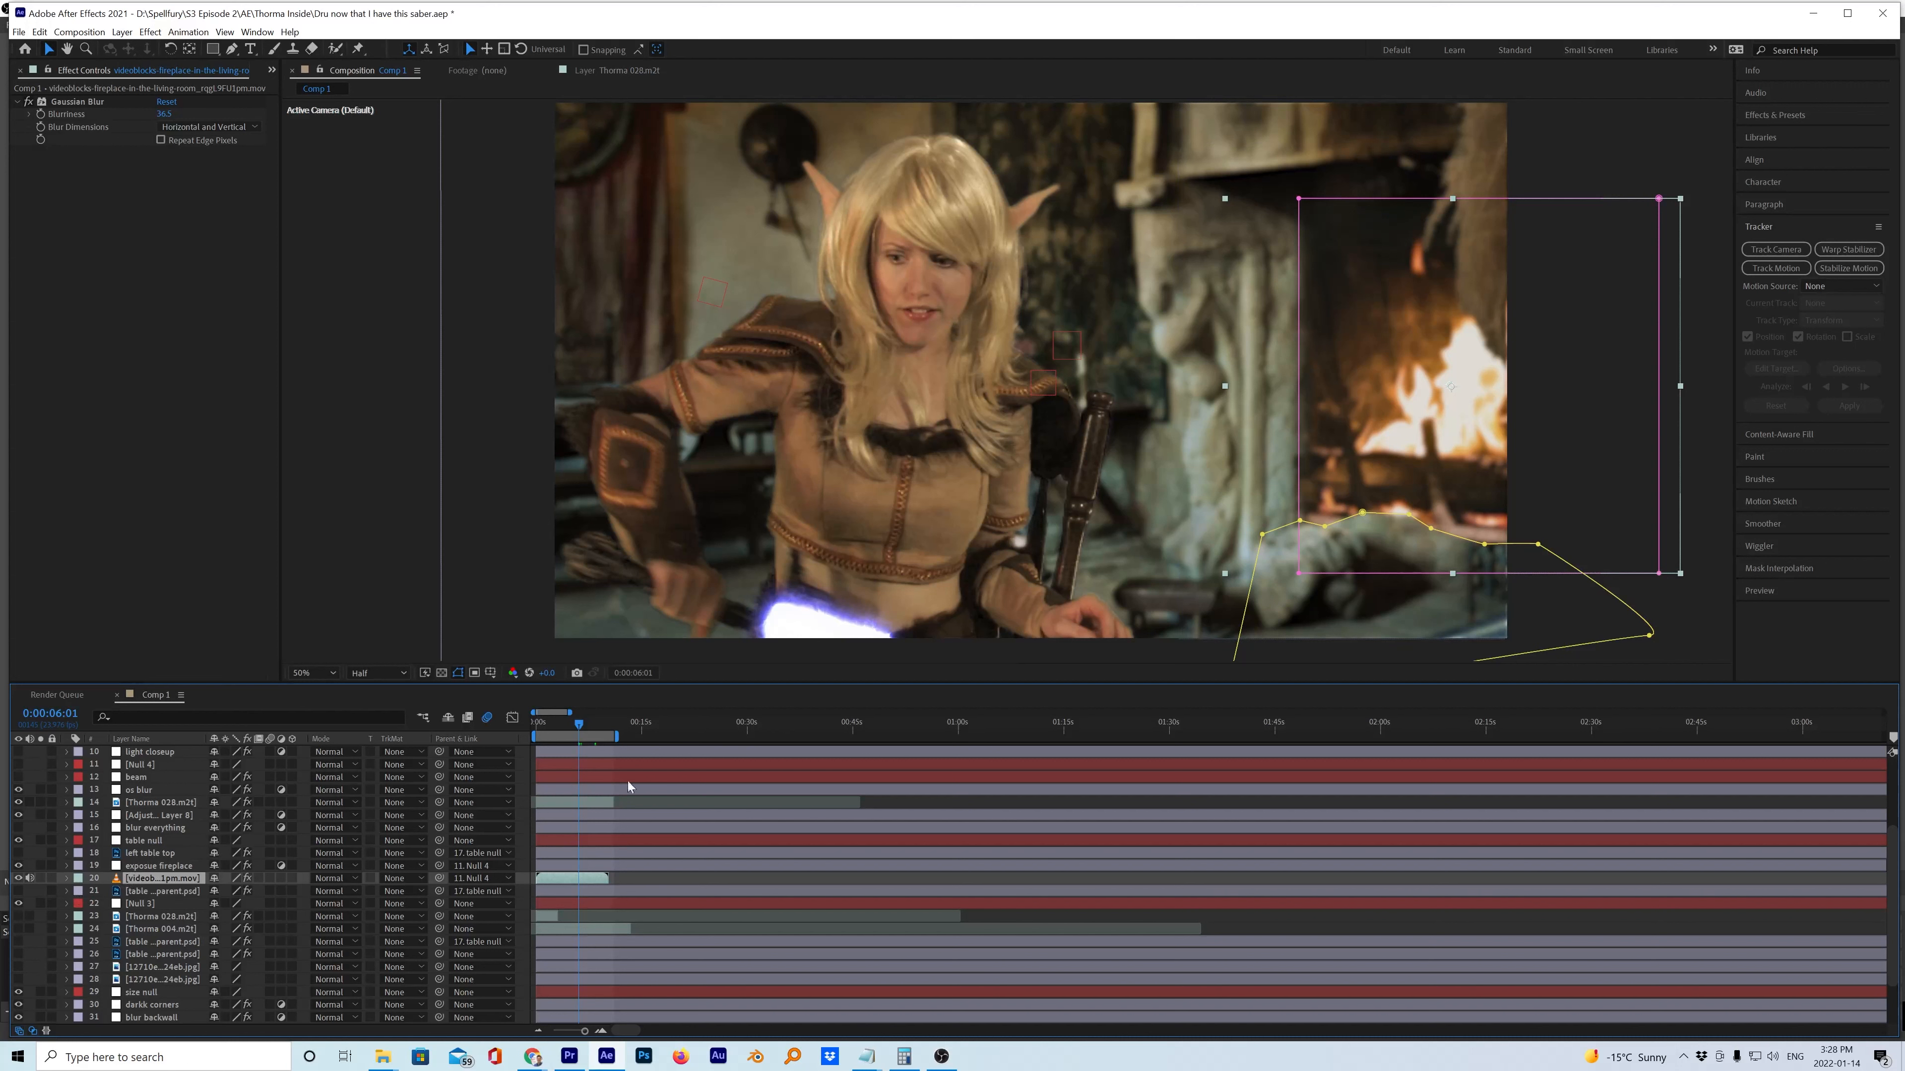
pyautogui.scroll(-3, 110, 953)
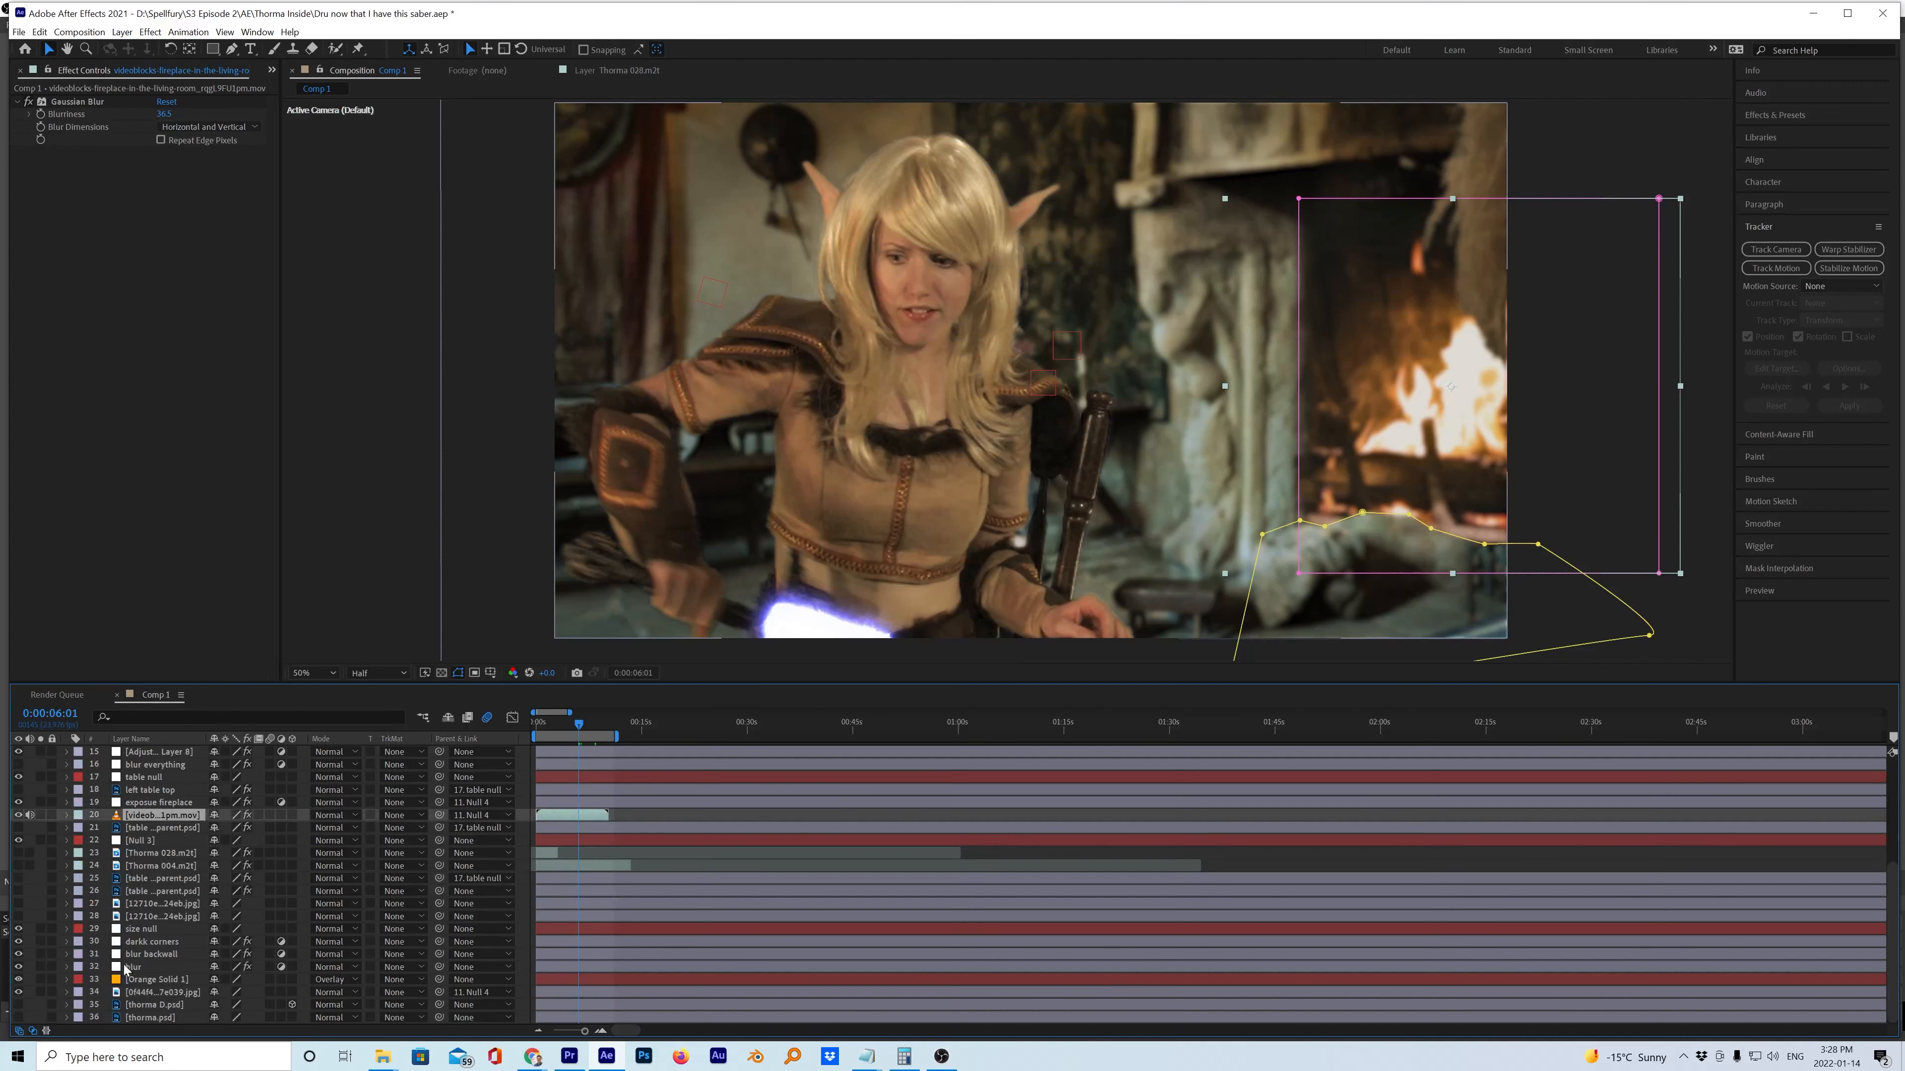
pyautogui.click(154, 992)
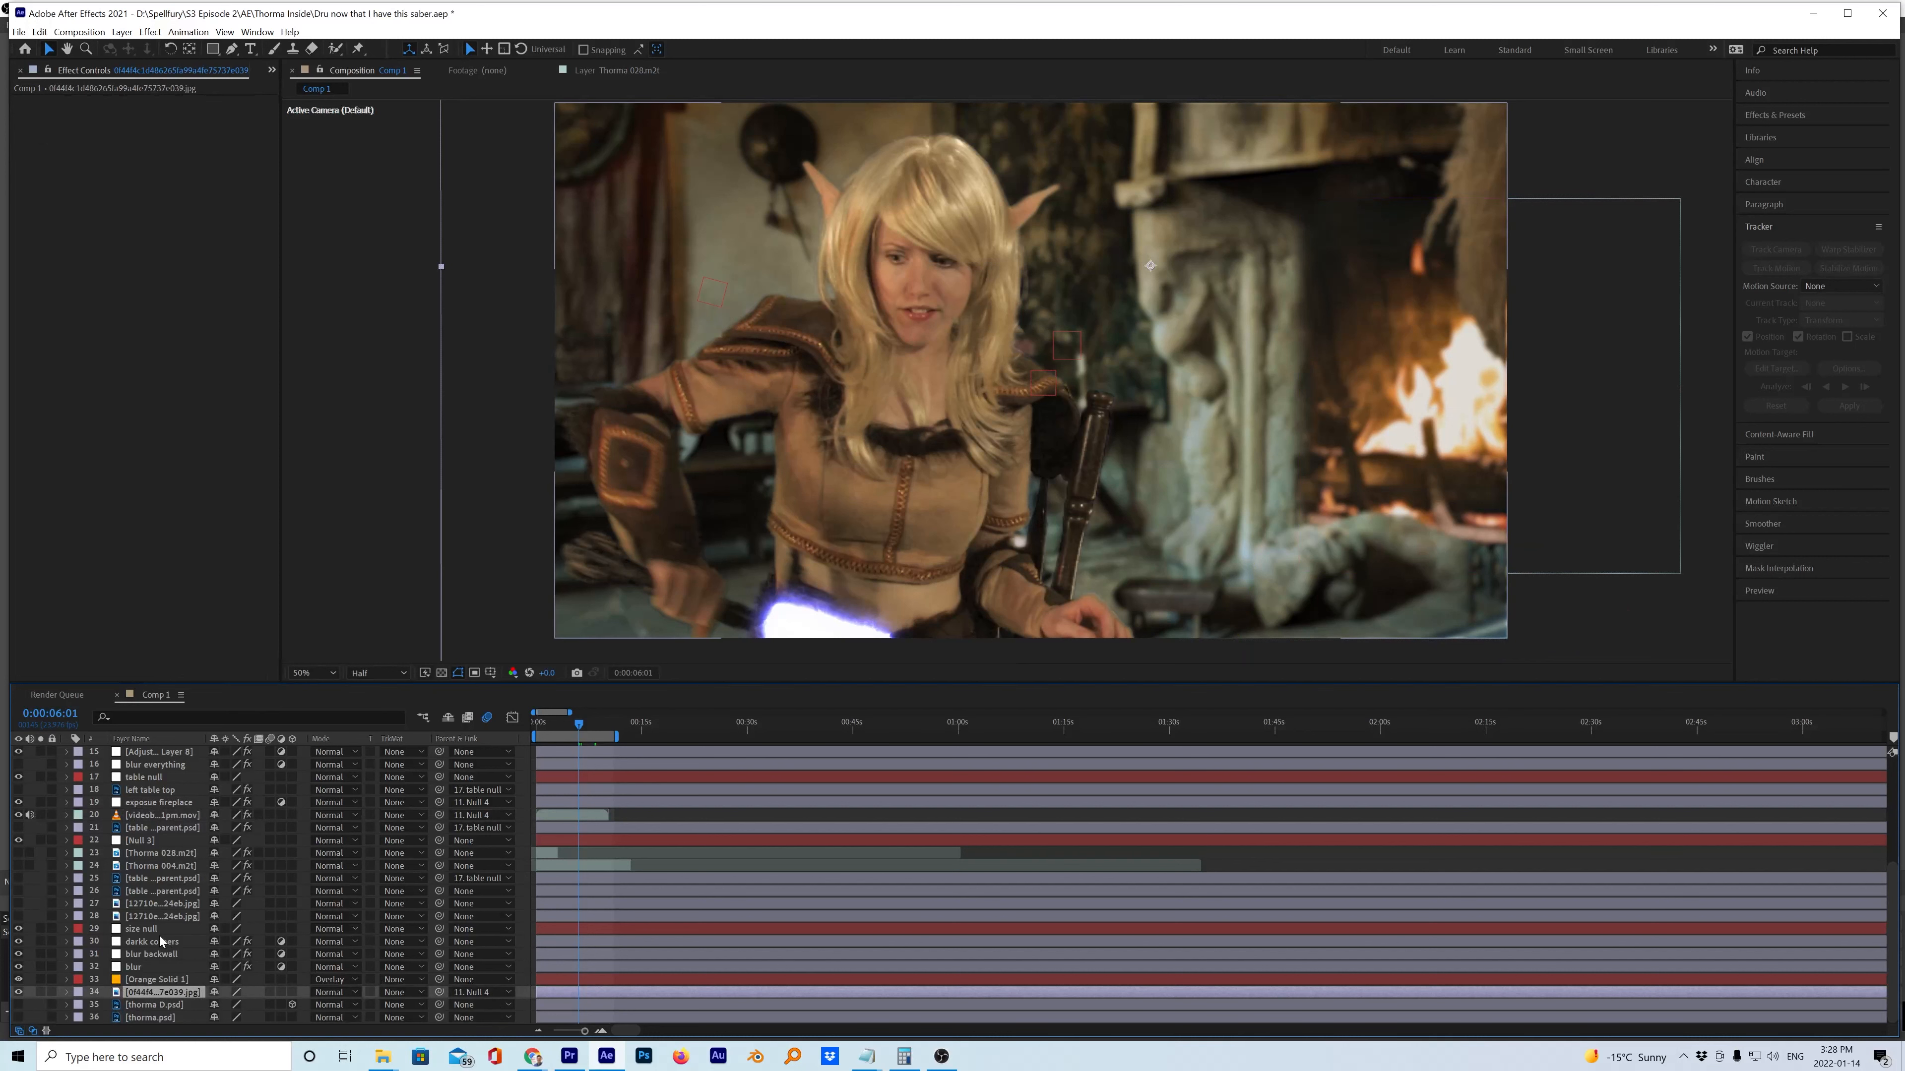
# Solo the Thorma 028.m2t layer to inspect the keyed actress footage and its effects, then restore the full composite.
pyautogui.scroll(5, 160, 941)
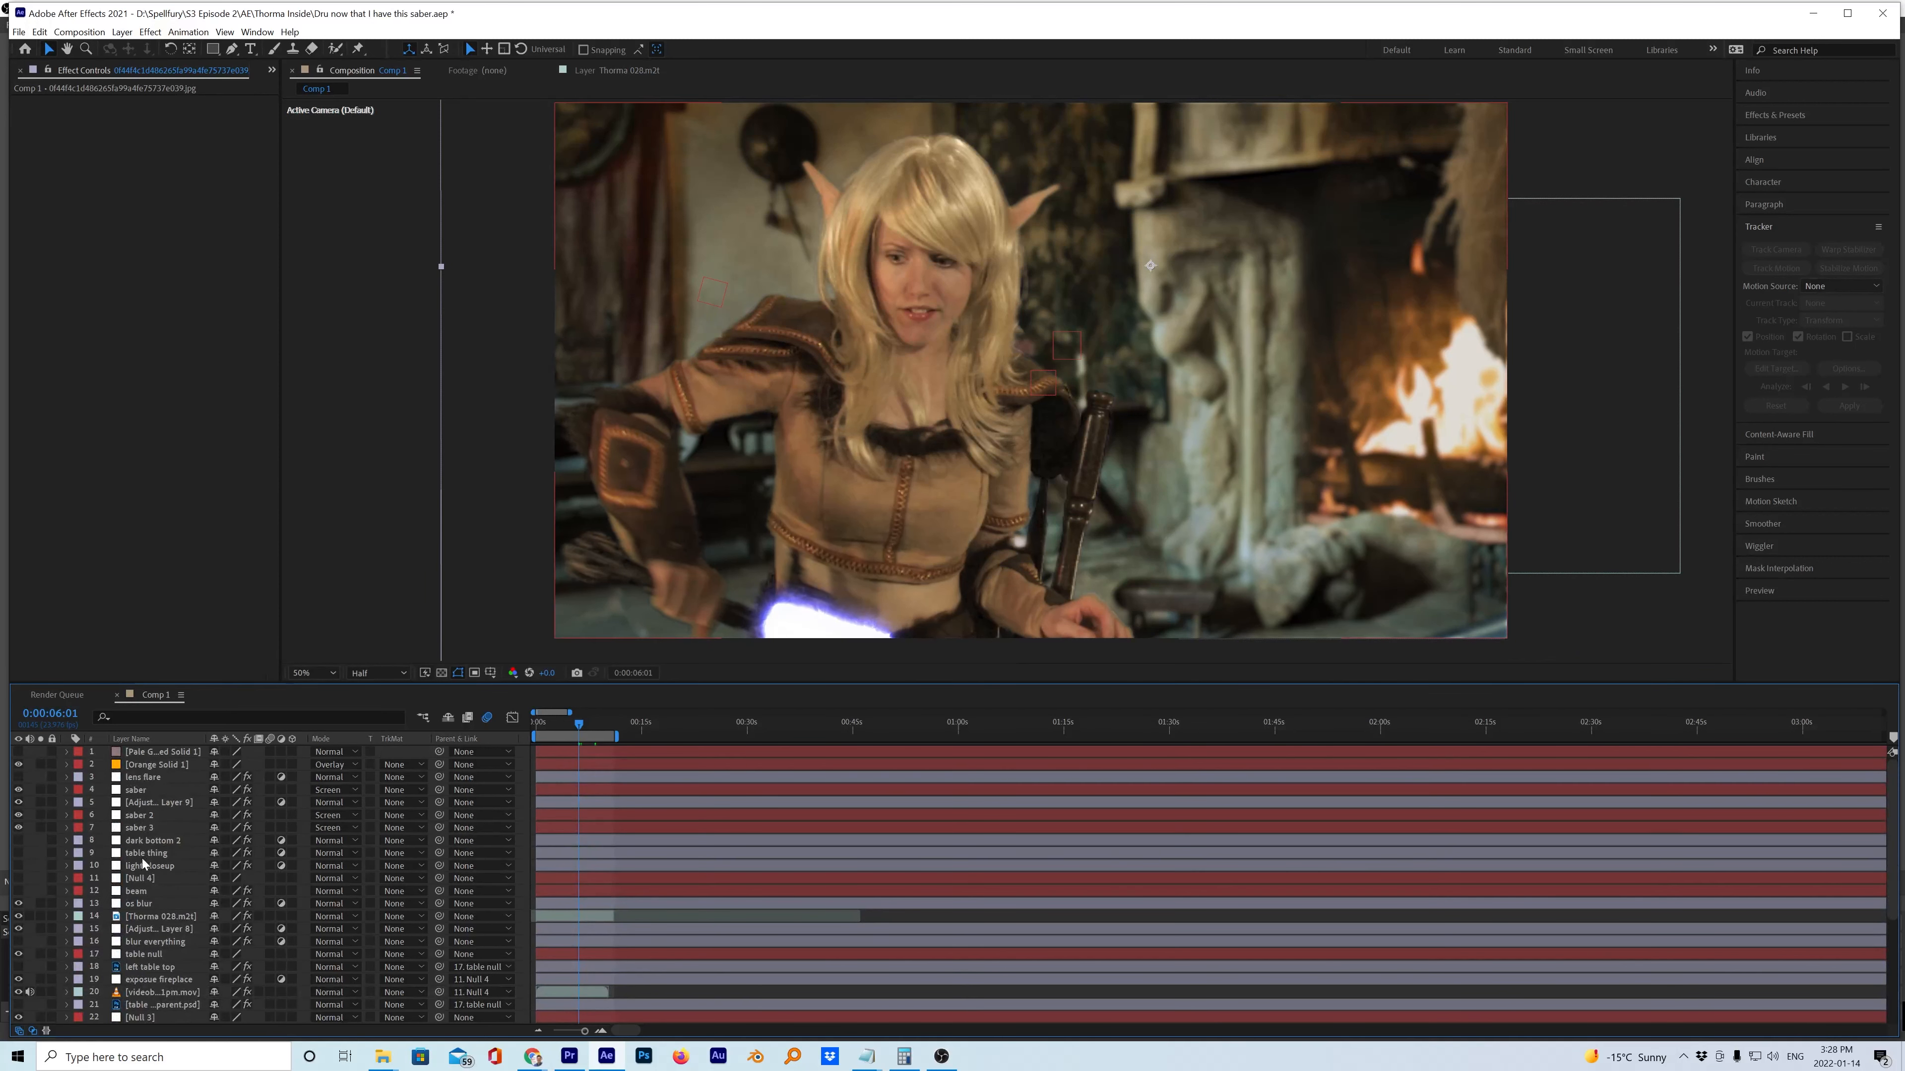
pyautogui.click(154, 916)
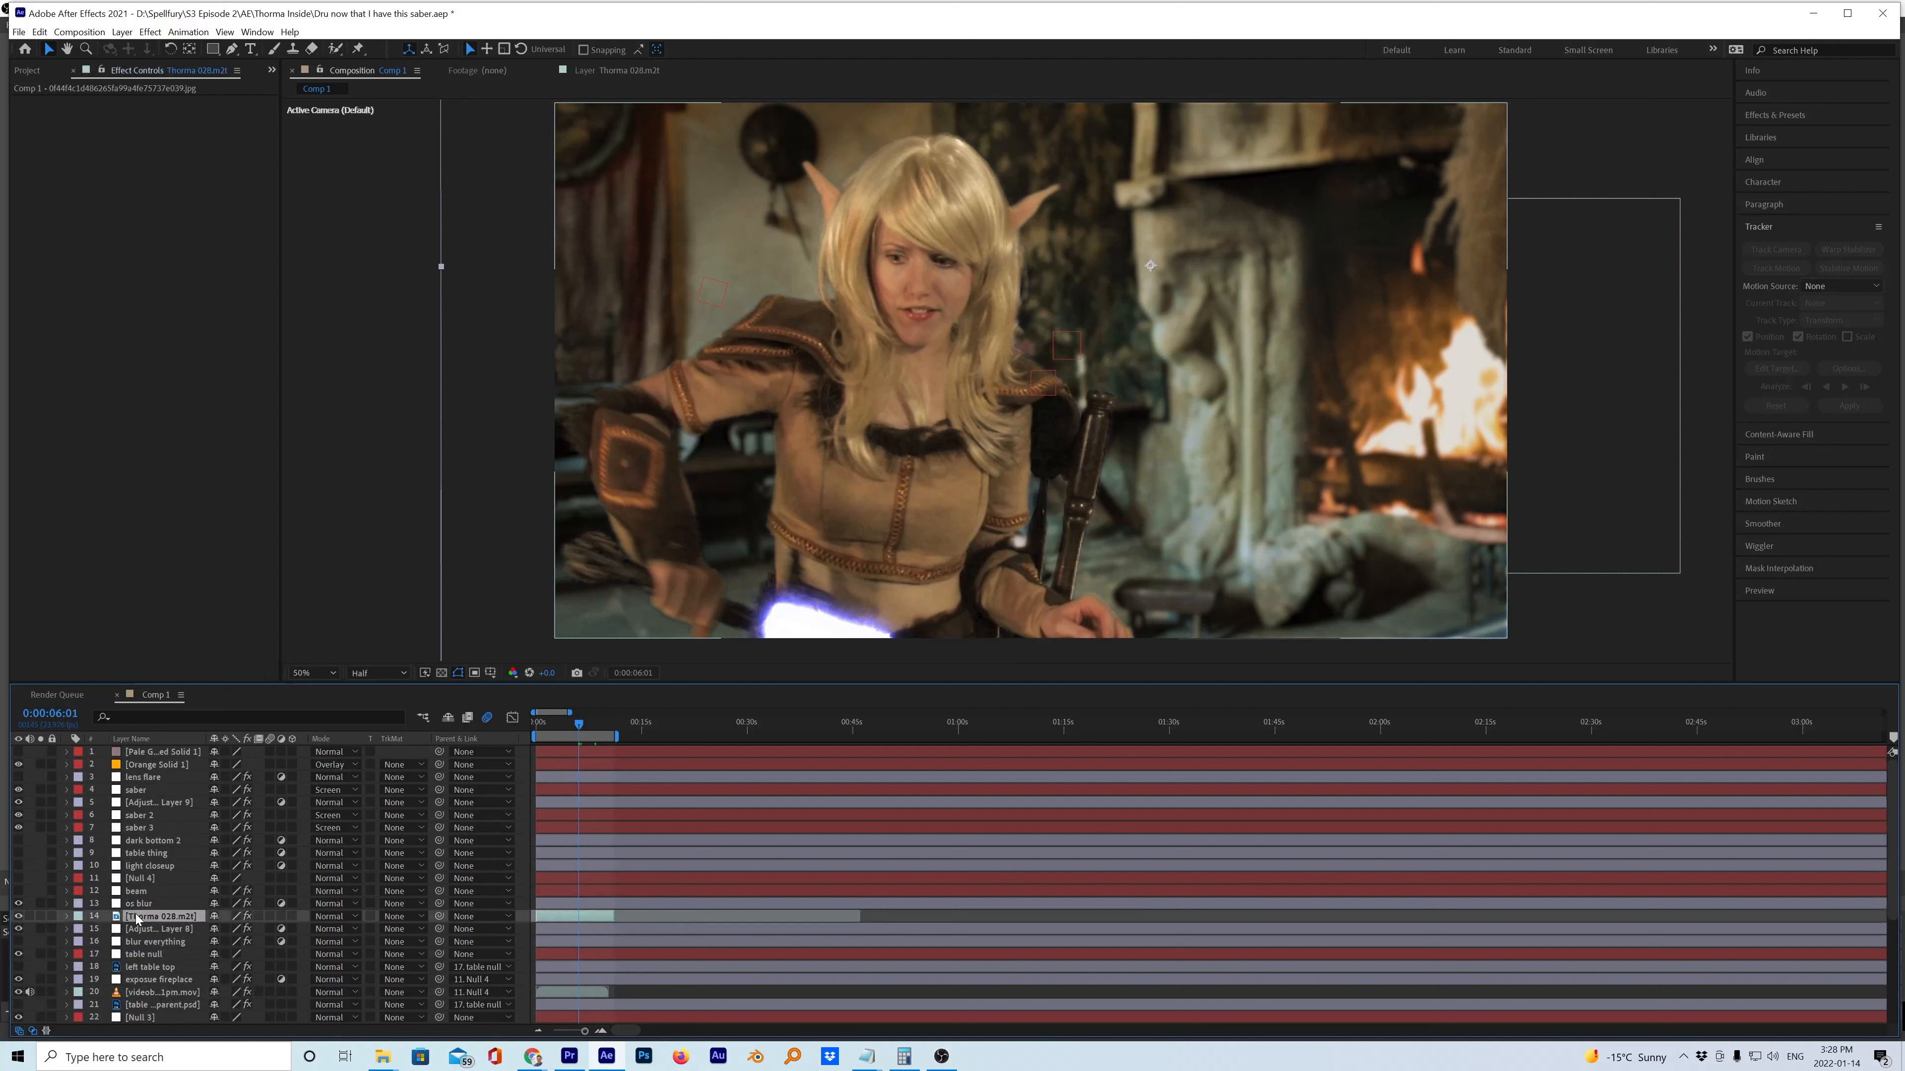
pyautogui.click(41, 916)
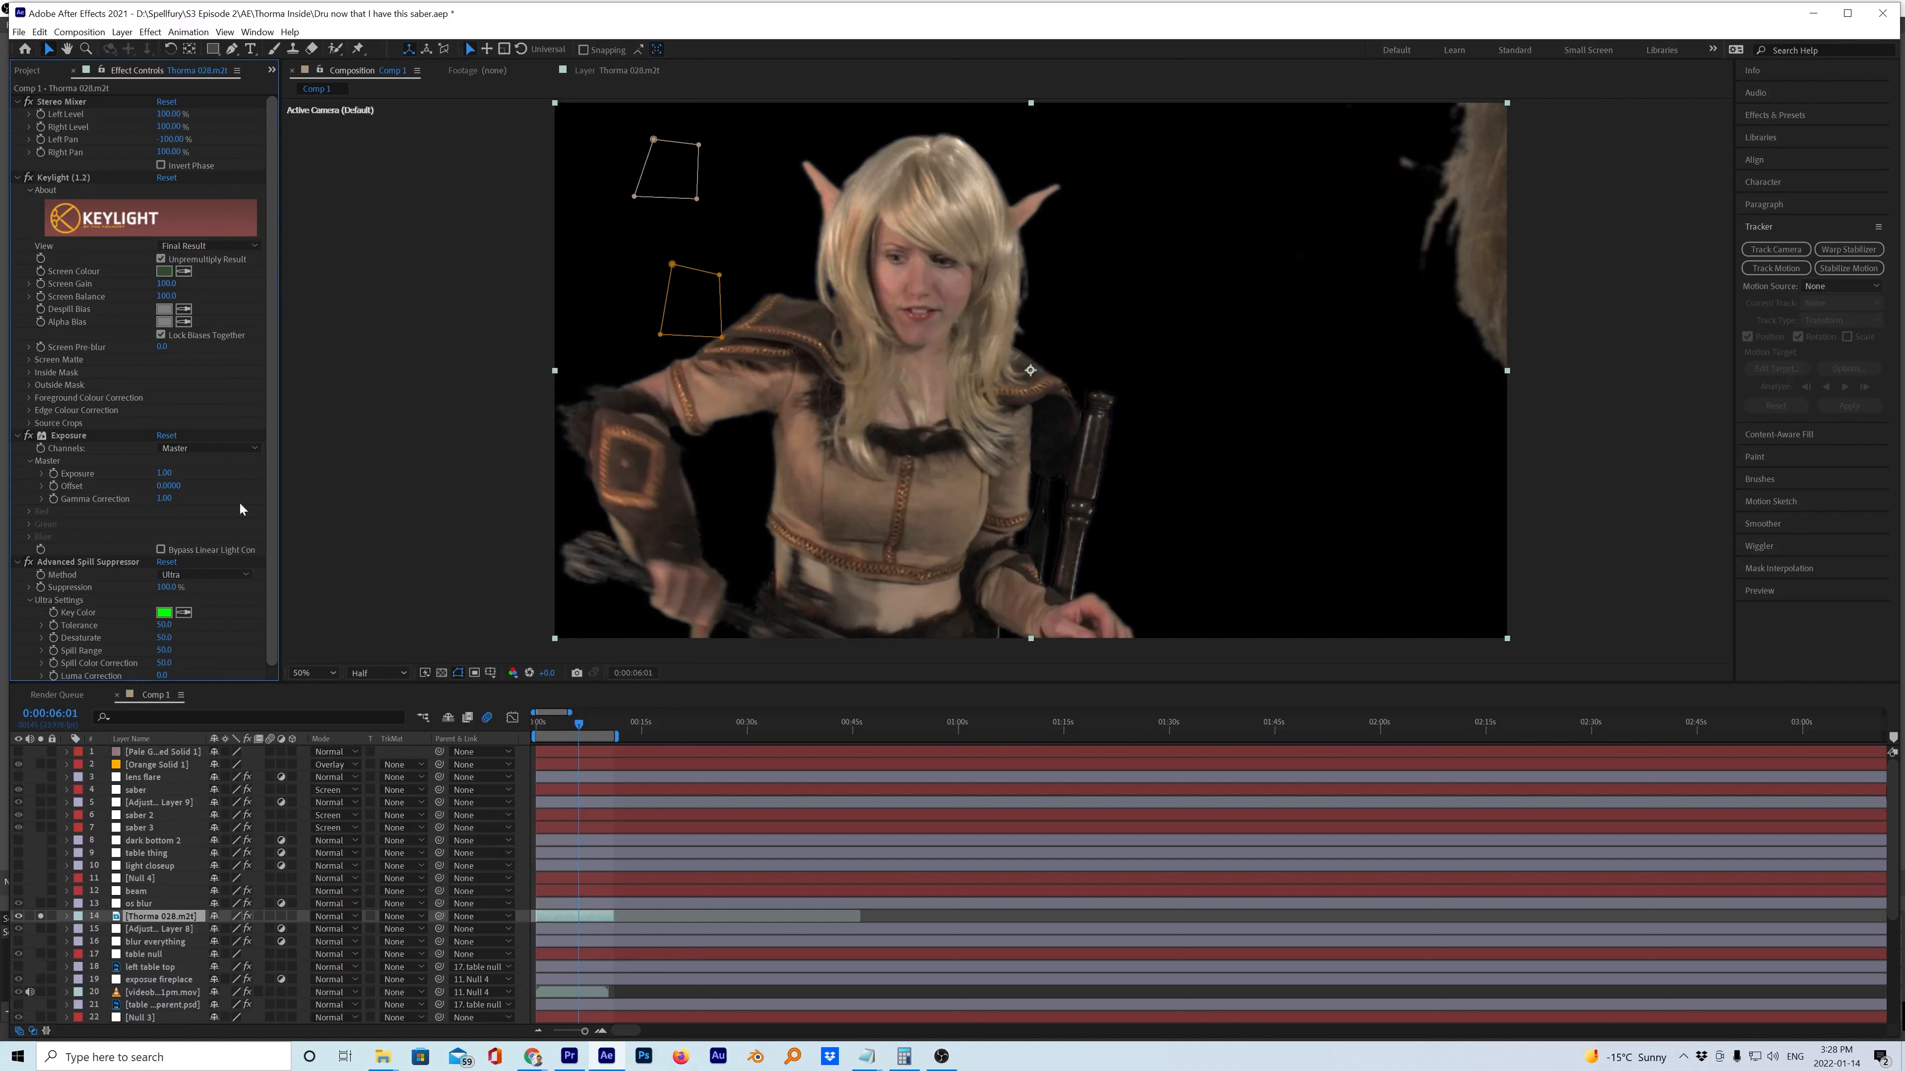
pyautogui.click(40, 916)
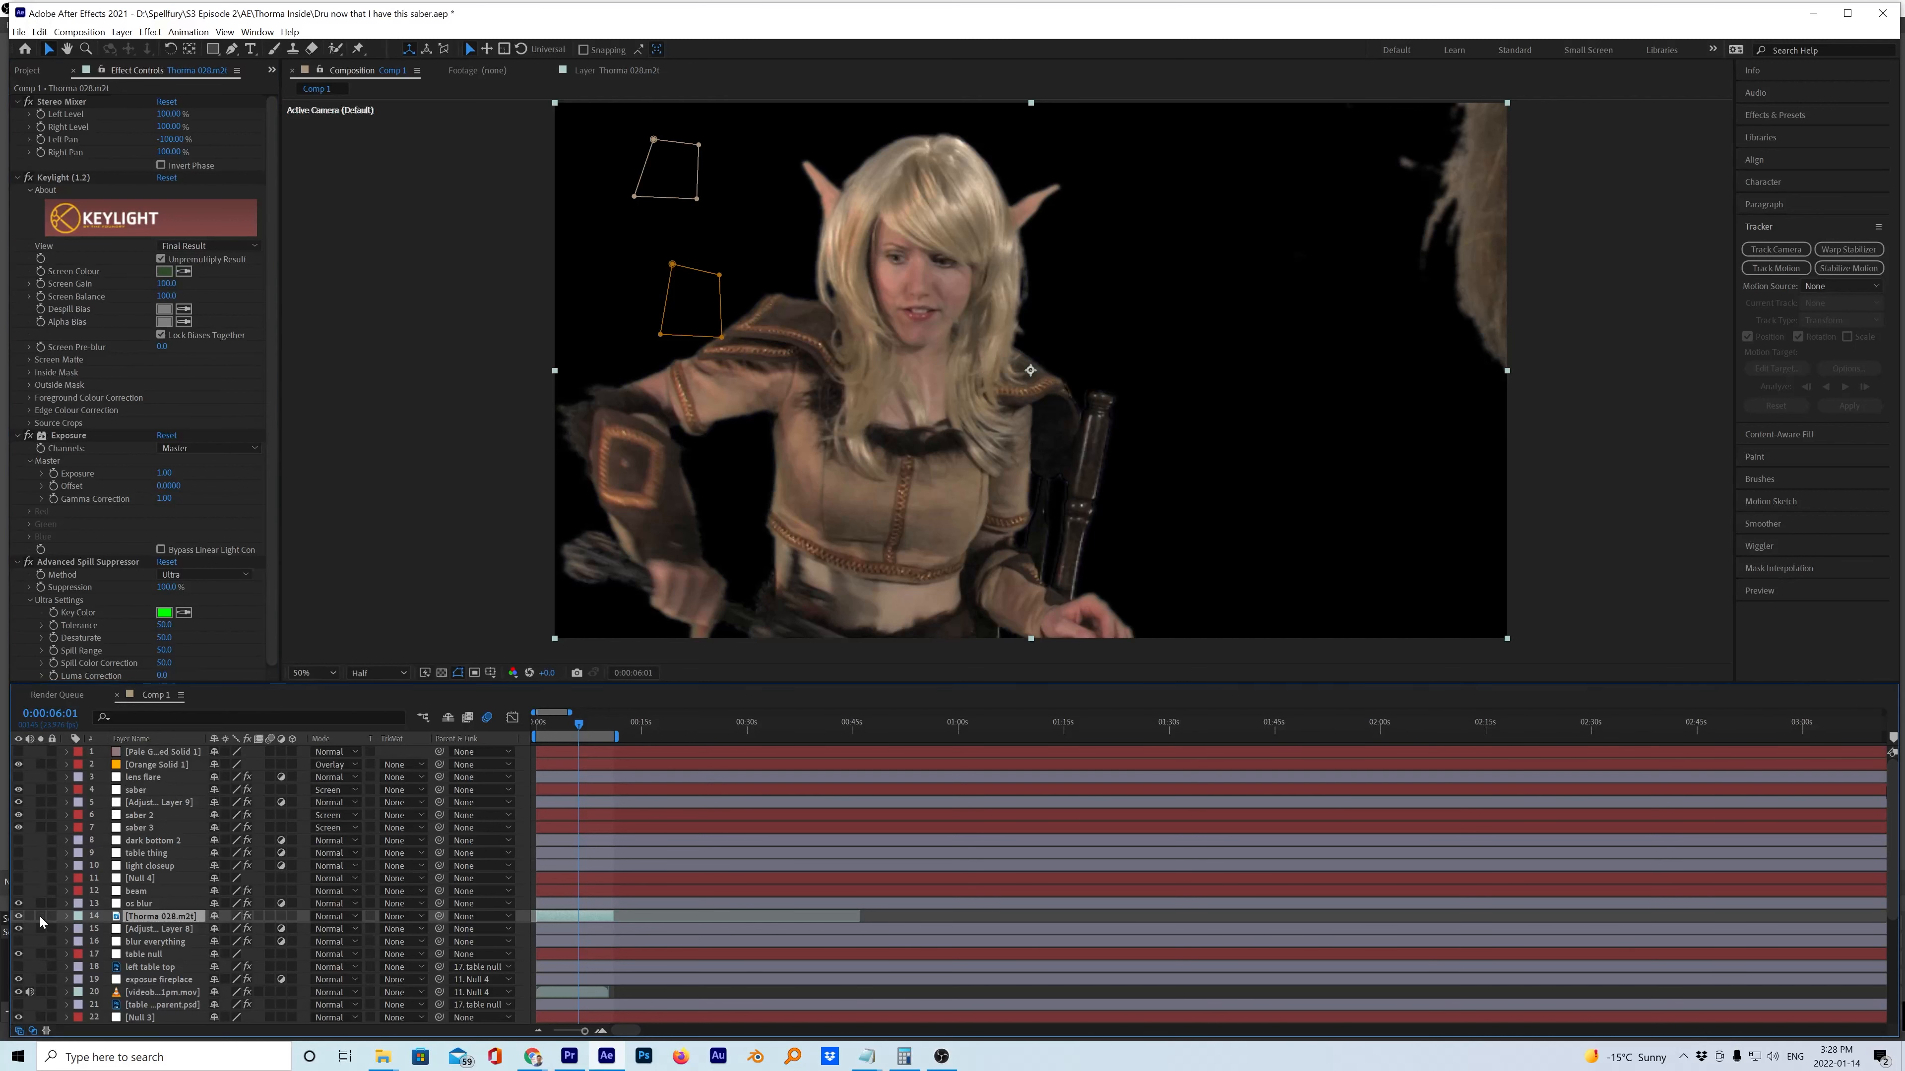
# Open the Thorma 028.m2t footage in its own layer view and pull the lower mask's upper-right corner outward at 0:00:06:01.
pyautogui.doubleClick(147, 917)
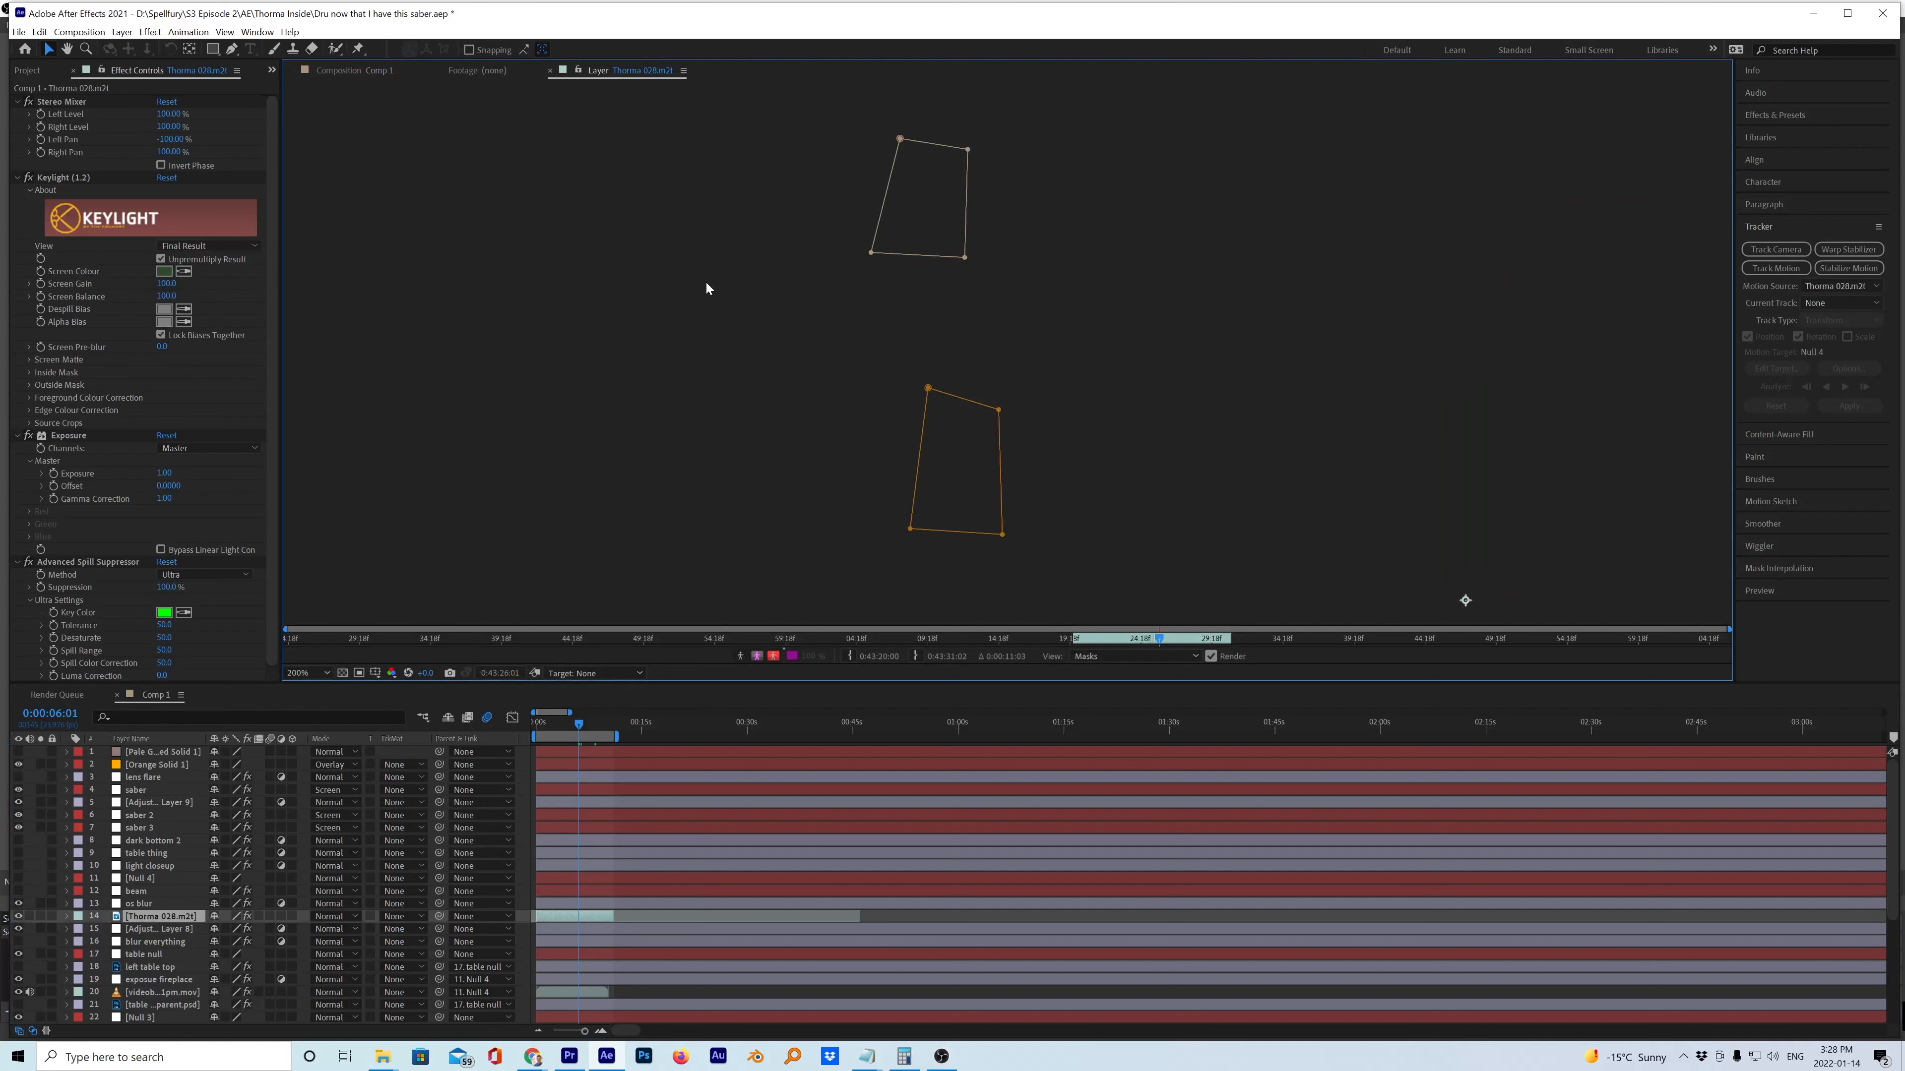
pyautogui.scroll(-2, 1131, 569)
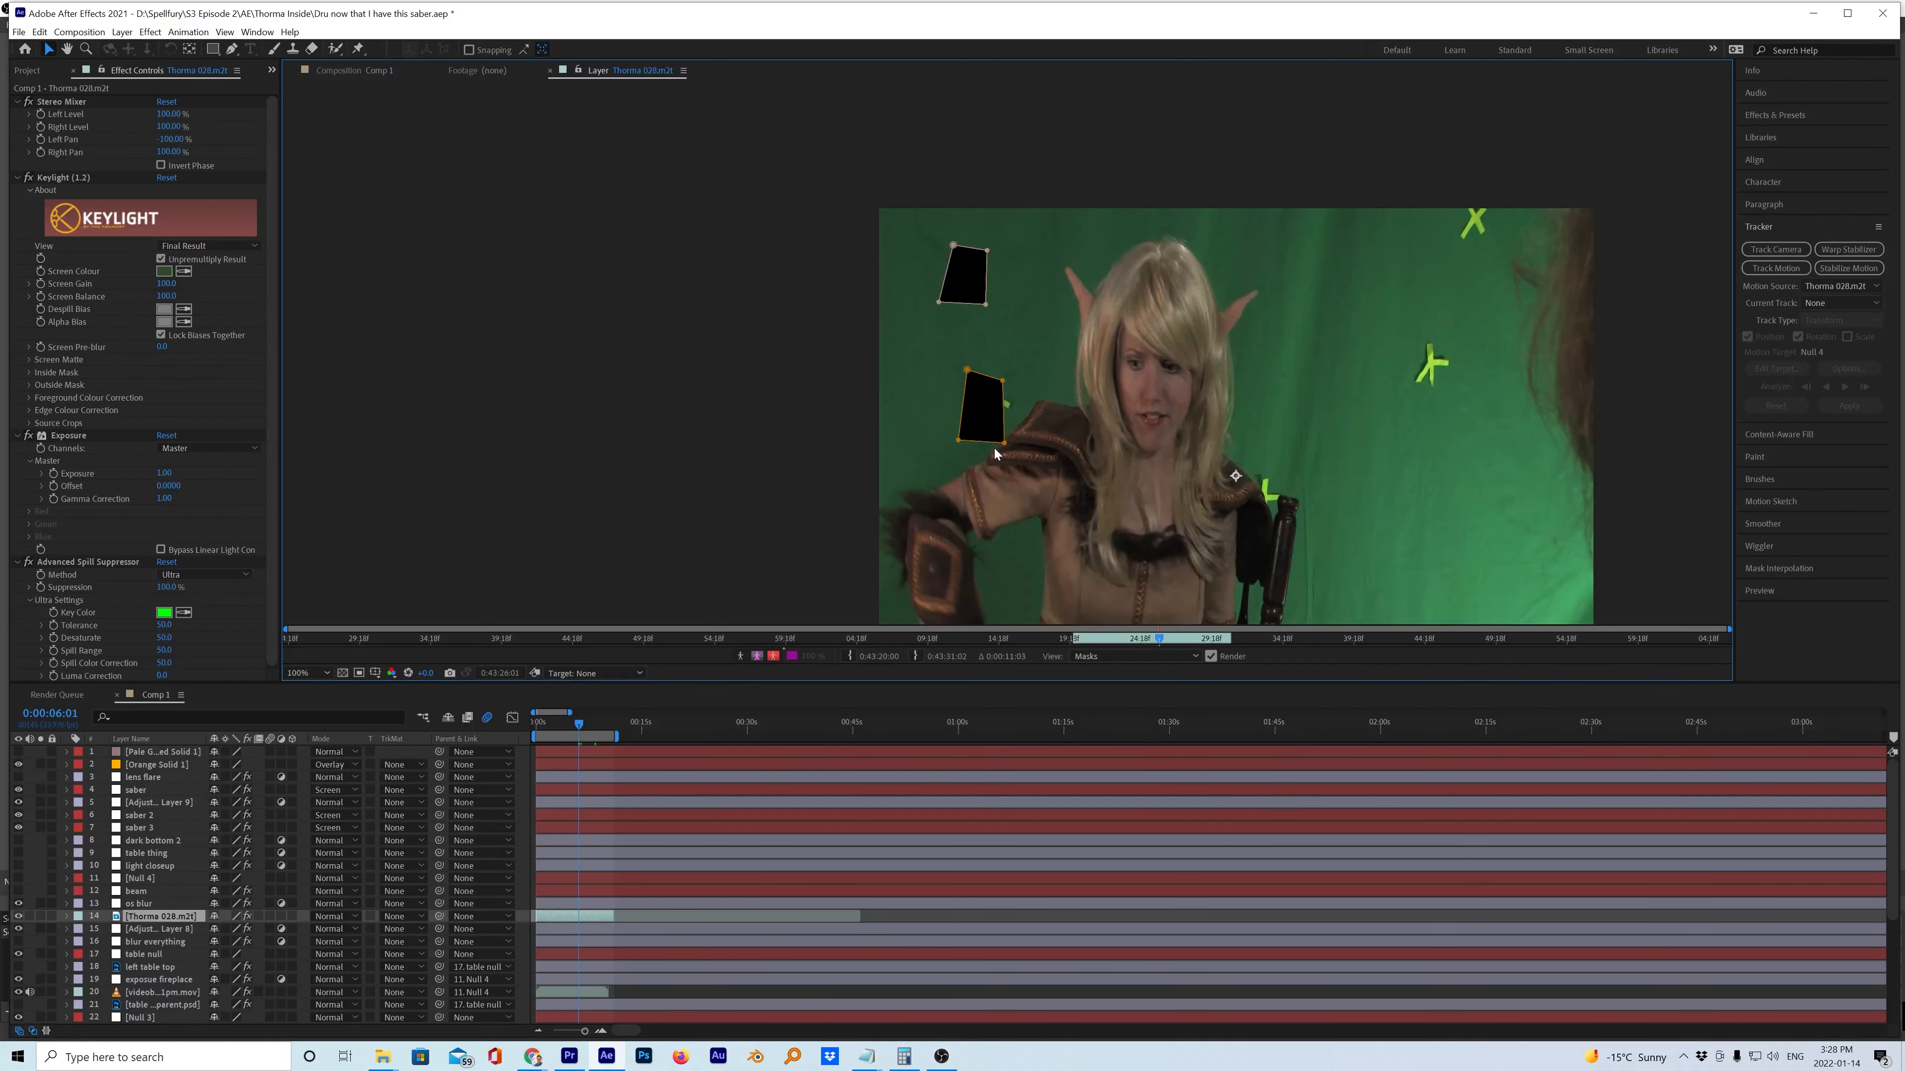
pyautogui.click(1005, 444)
pyautogui.moveTo(1004, 383); pyautogui.dragTo(1027, 387)
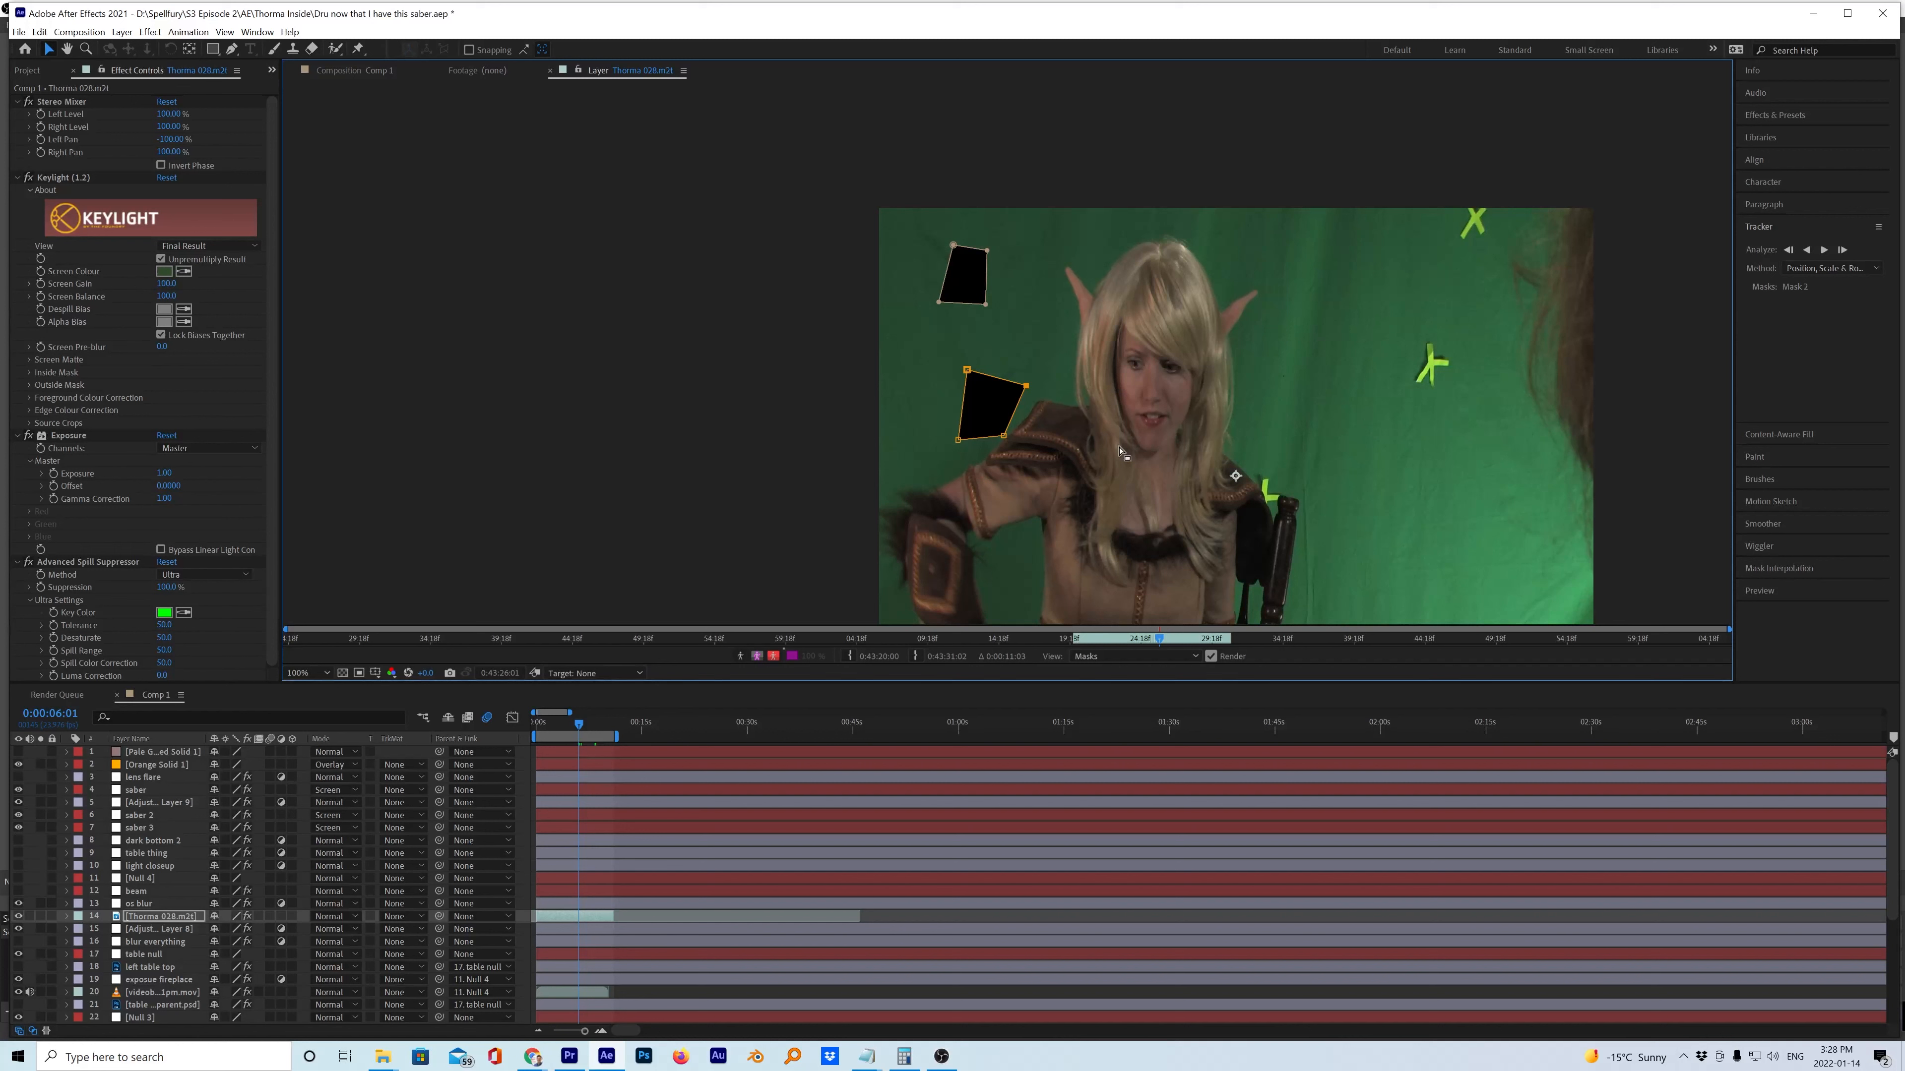
pyautogui.scroll(-2, 1215, 481)
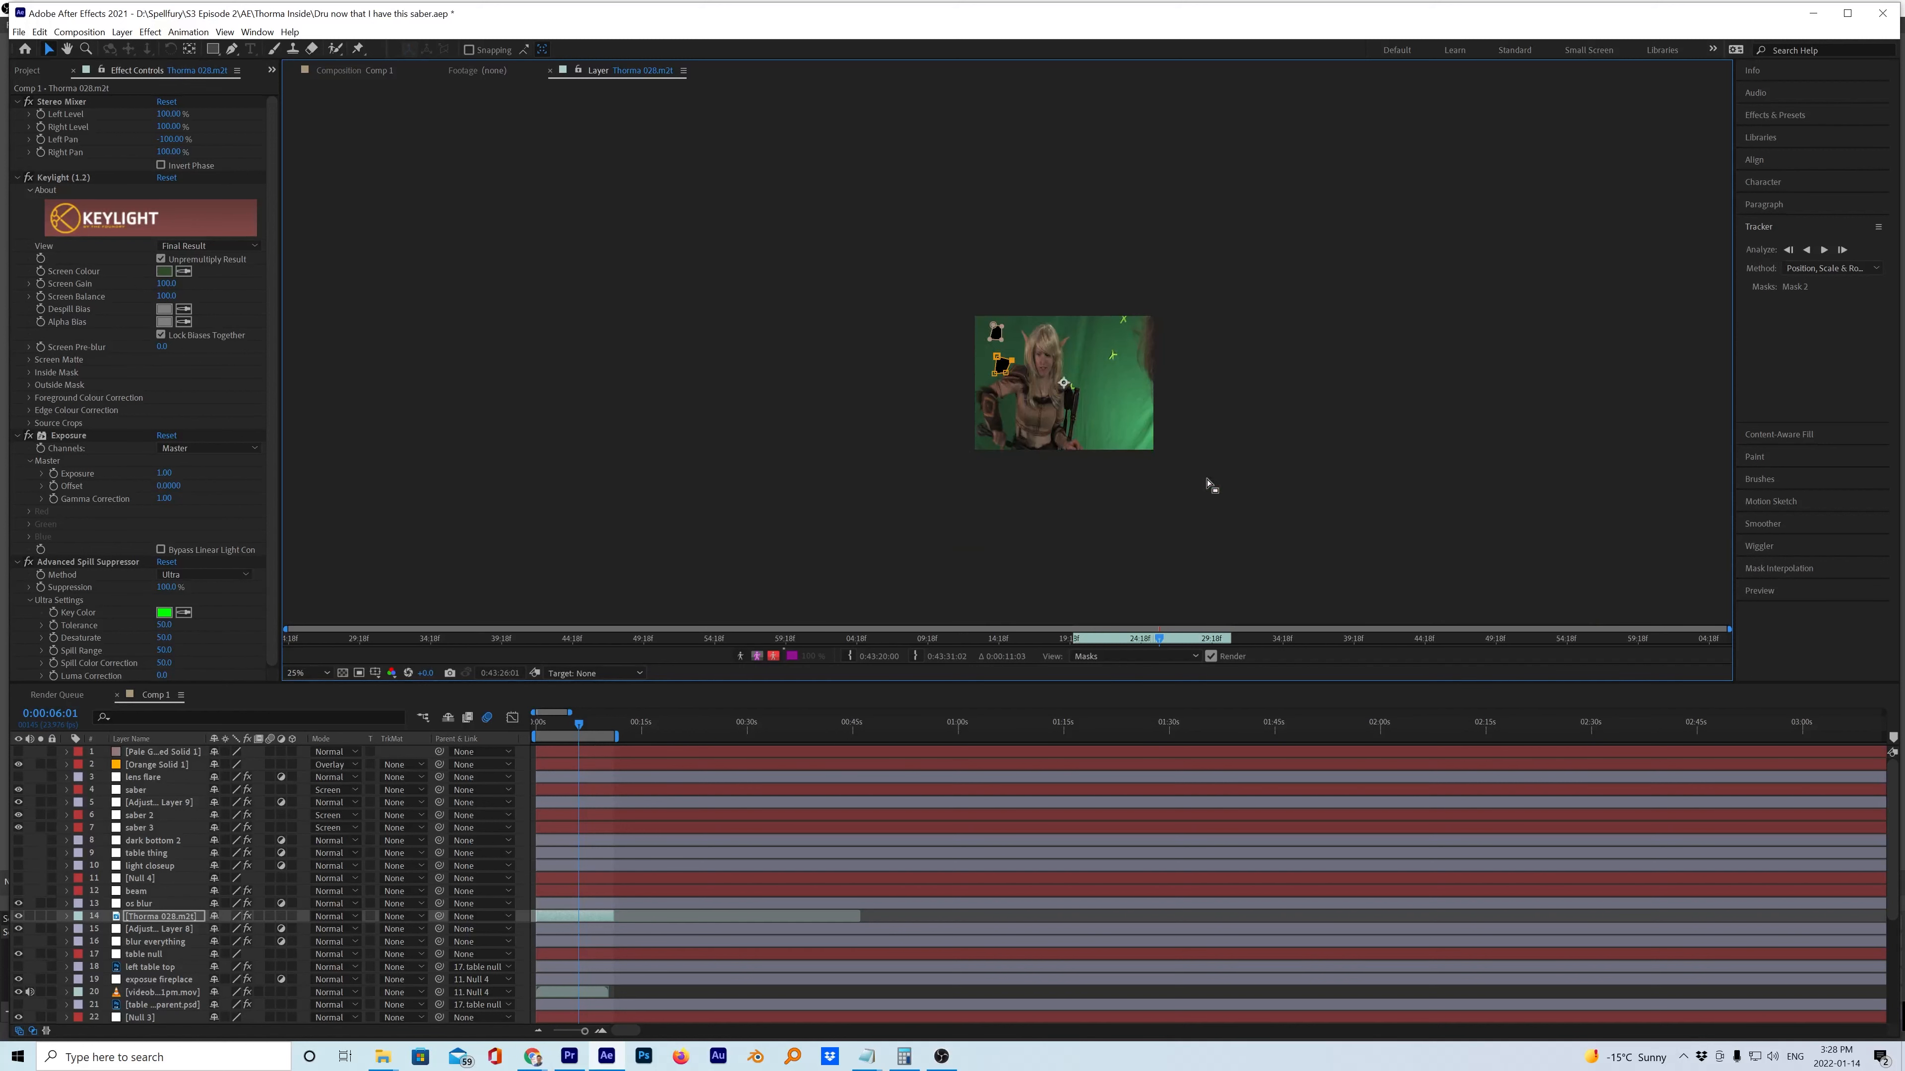
pyautogui.scroll(2, 1201, 479)
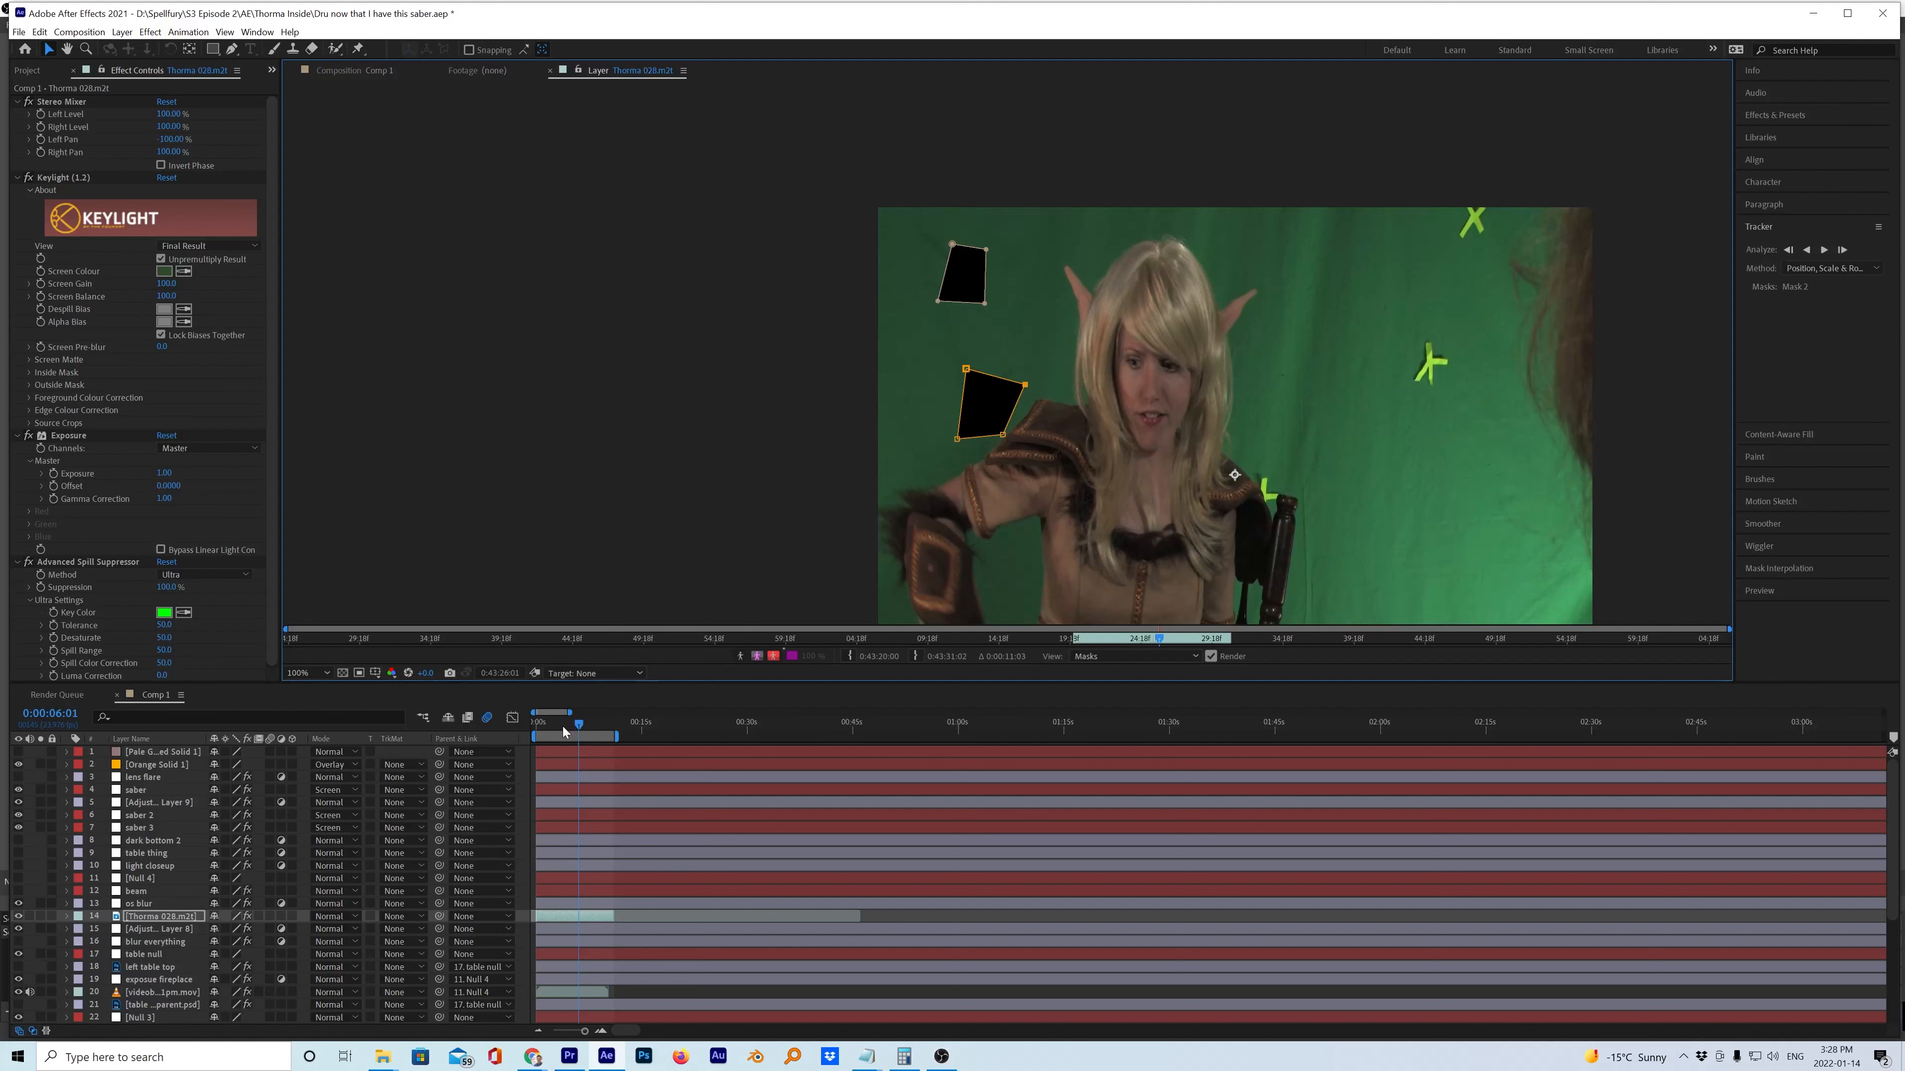
# Move to 0:00:00:00 and pull the lower mask's upper-right corner slightly outward around the tracking marker.
pyautogui.click(543, 730)
pyautogui.moveTo(541, 733); pyautogui.dragTo(520, 740)
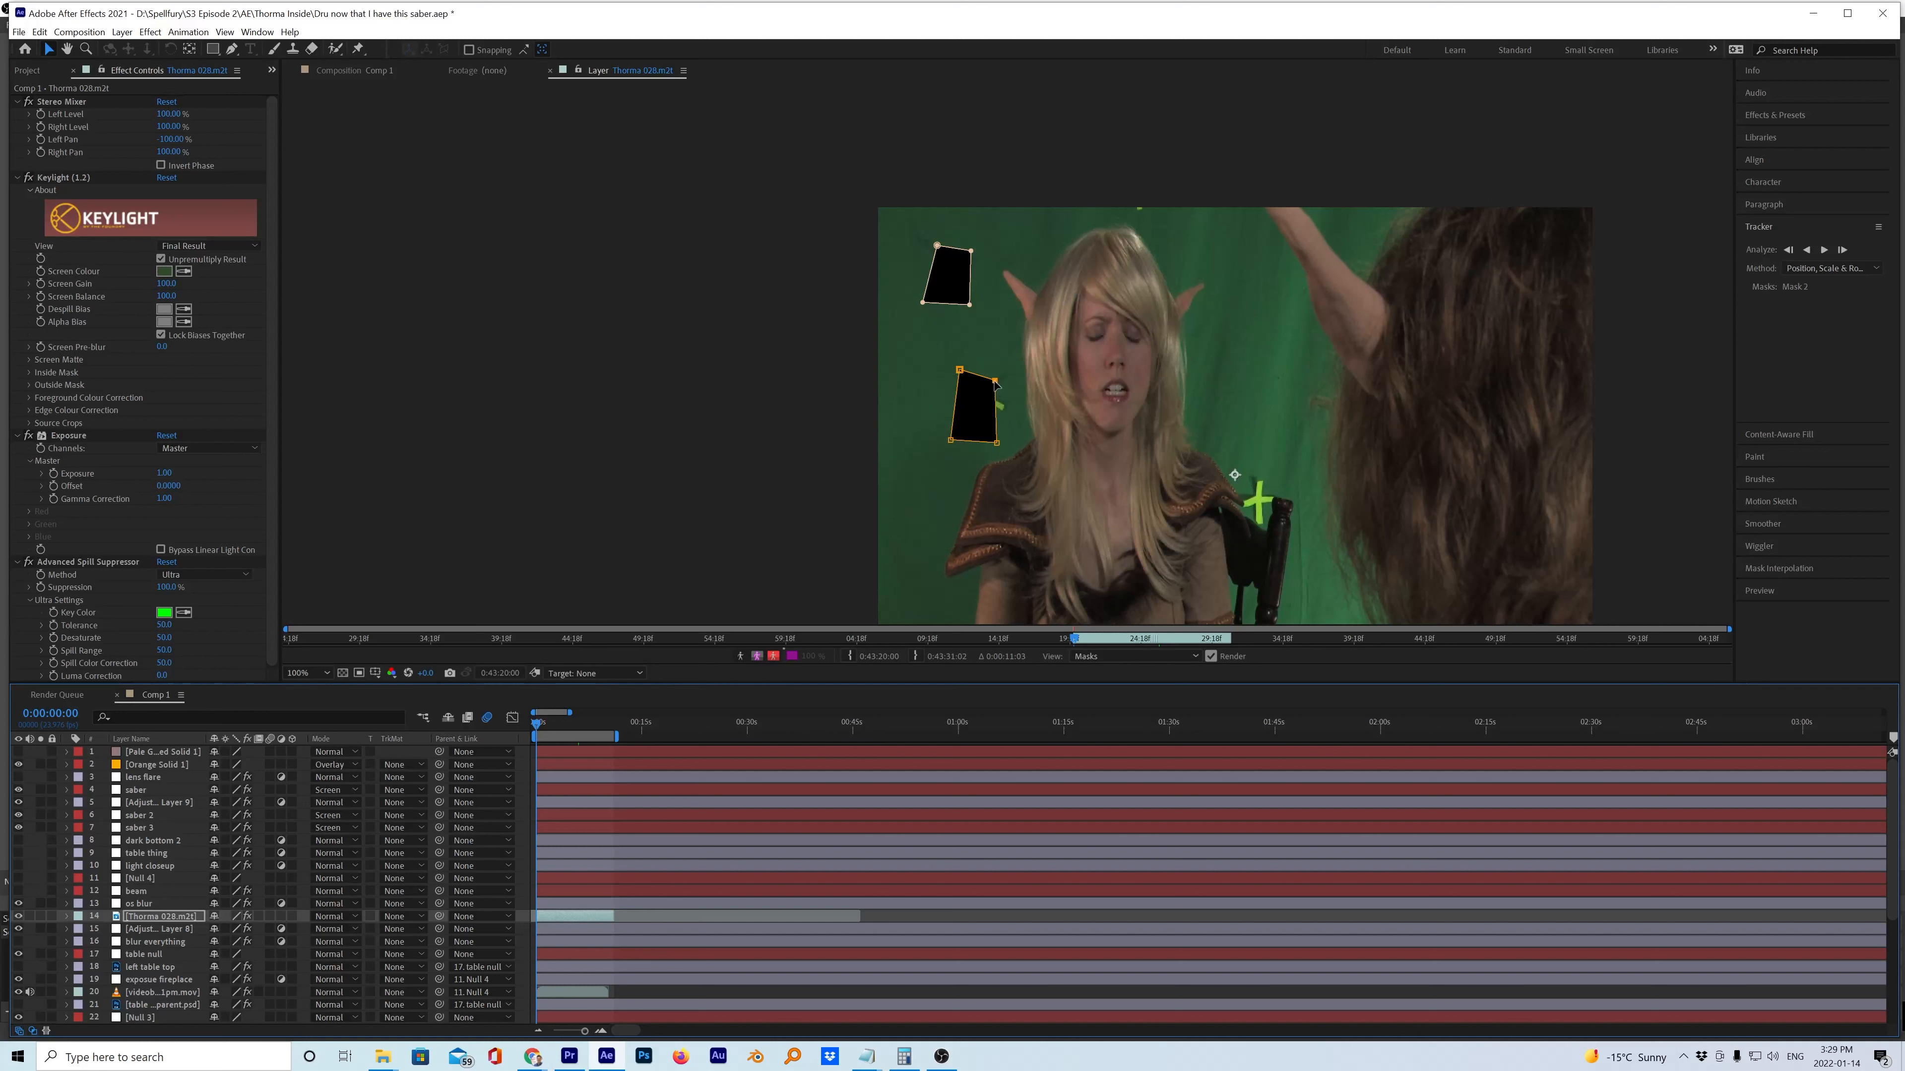
pyautogui.moveTo(998, 382); pyautogui.dragTo(1008, 384)
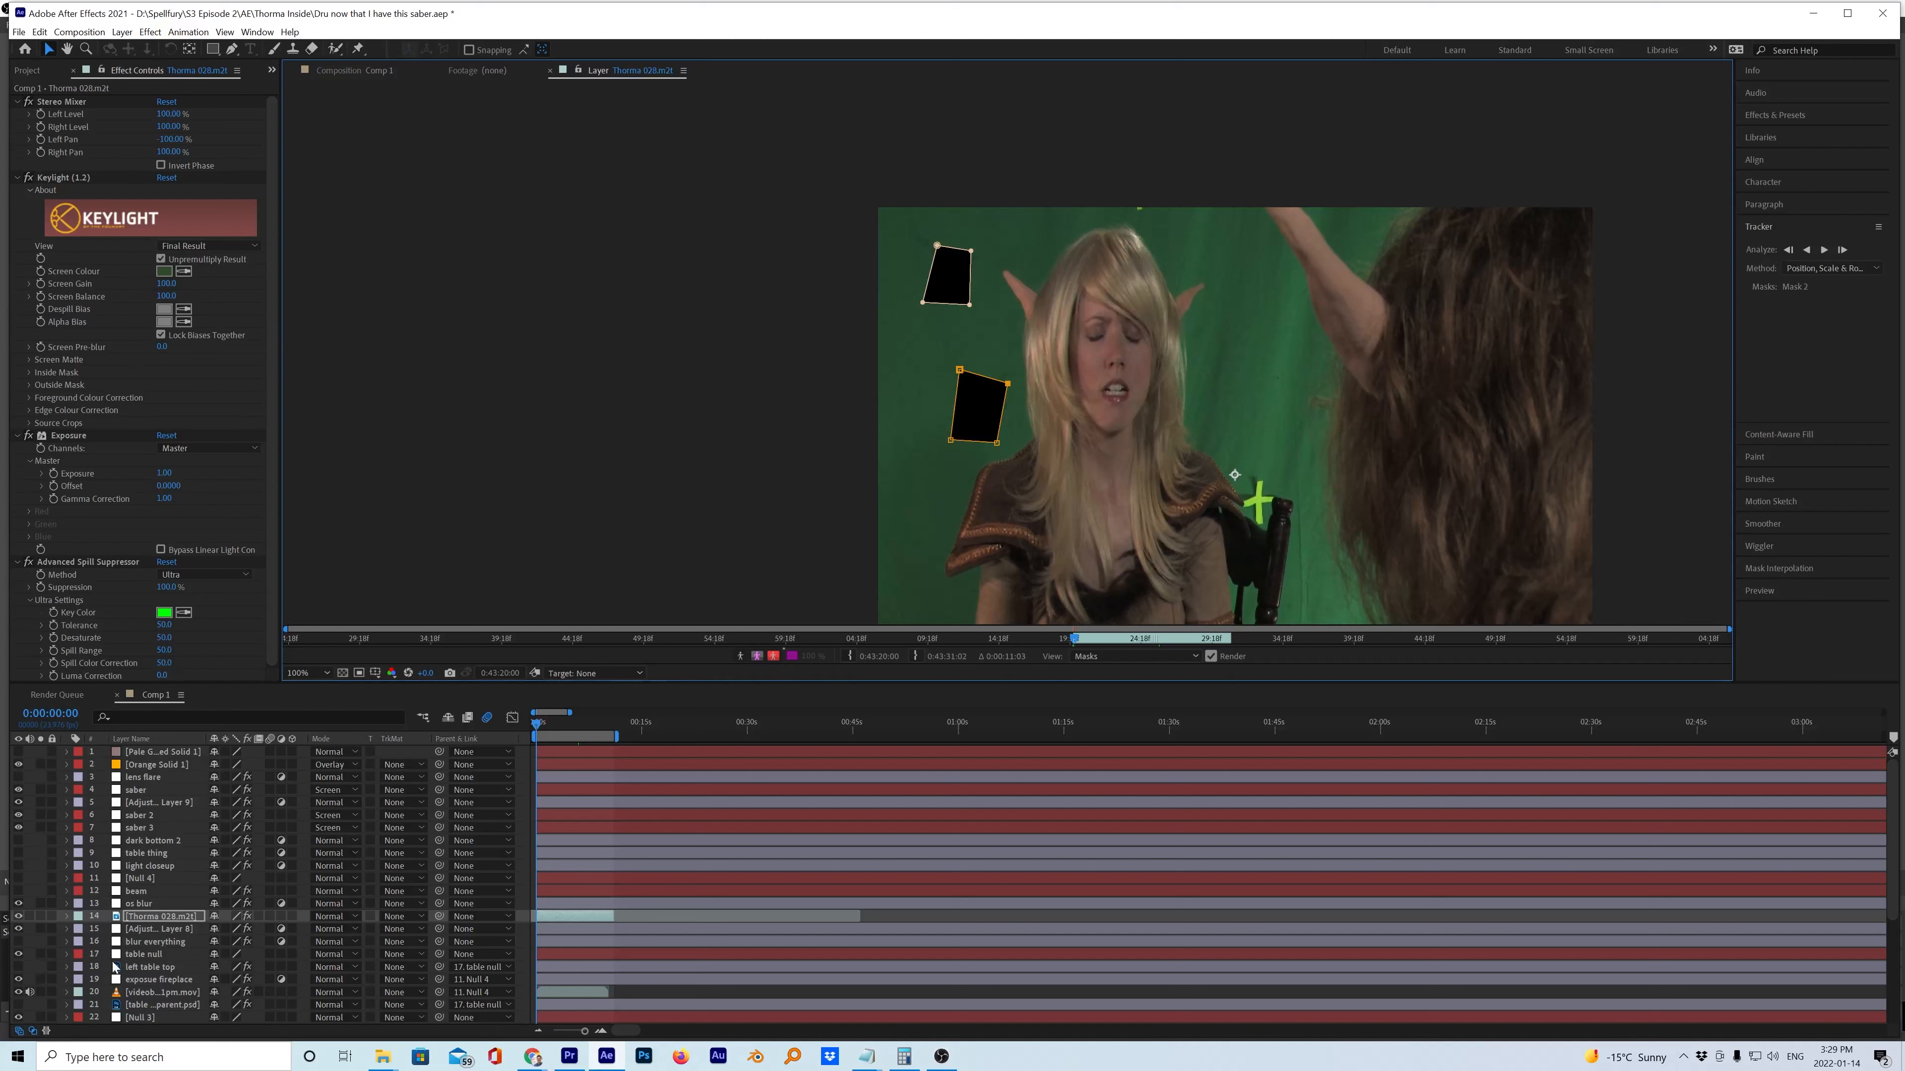
# Expand the Transform properties of Null 4 to show its Position keyframes.
pyautogui.scroll(-4, 148, 968)
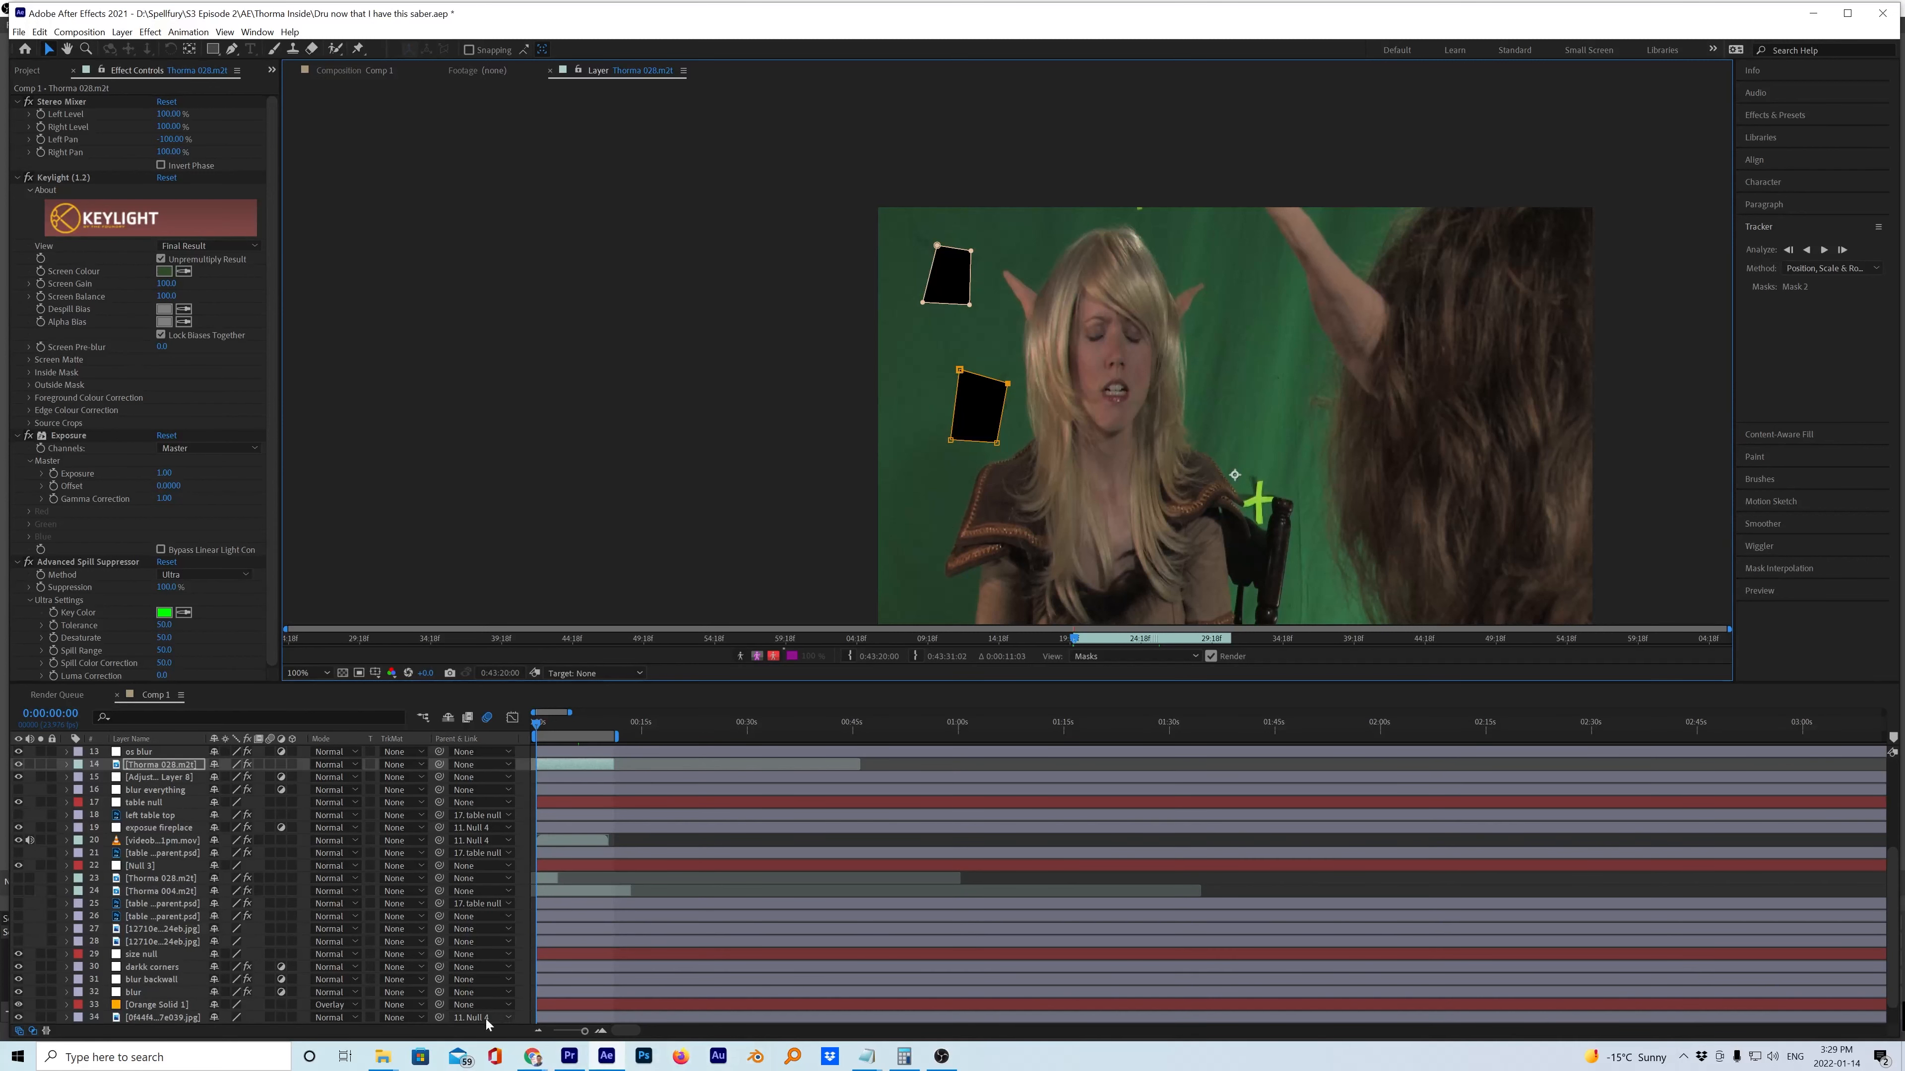
pyautogui.scroll(4, 105, 841)
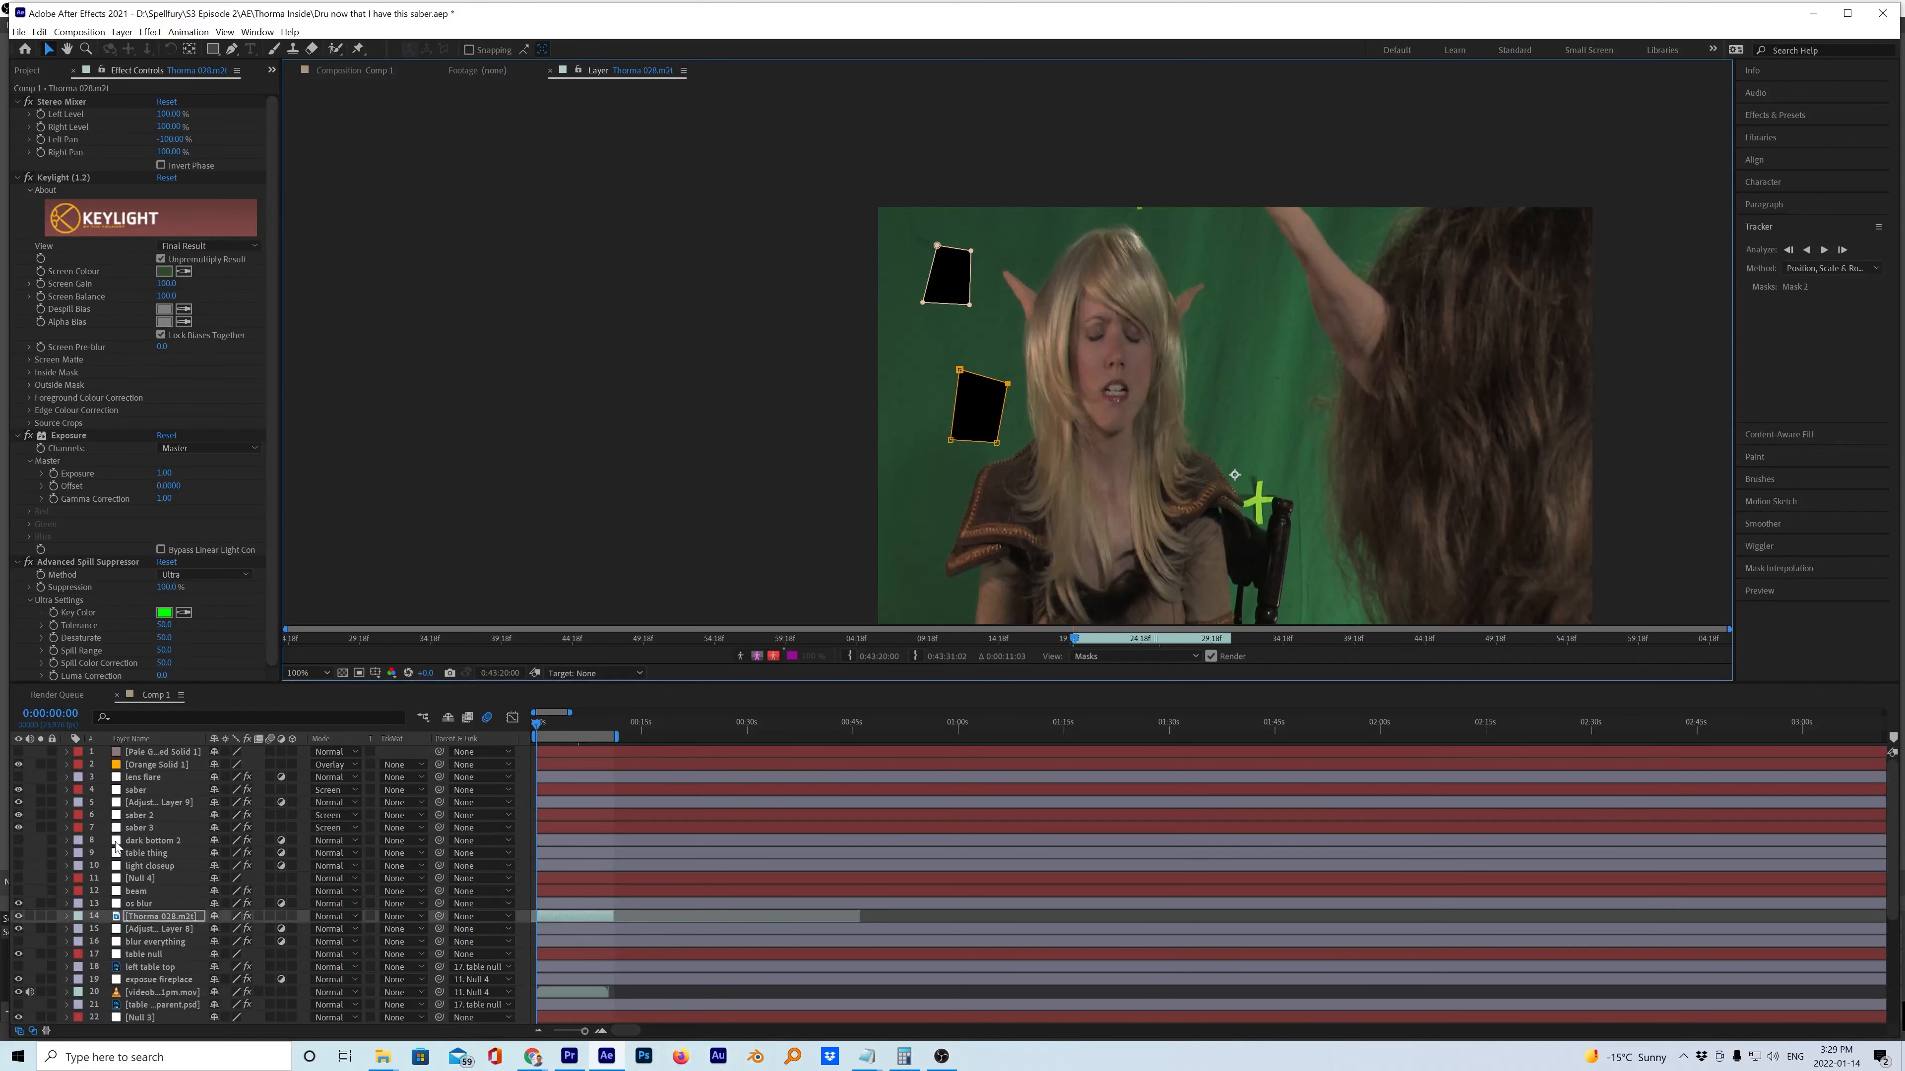
pyautogui.click(140, 878)
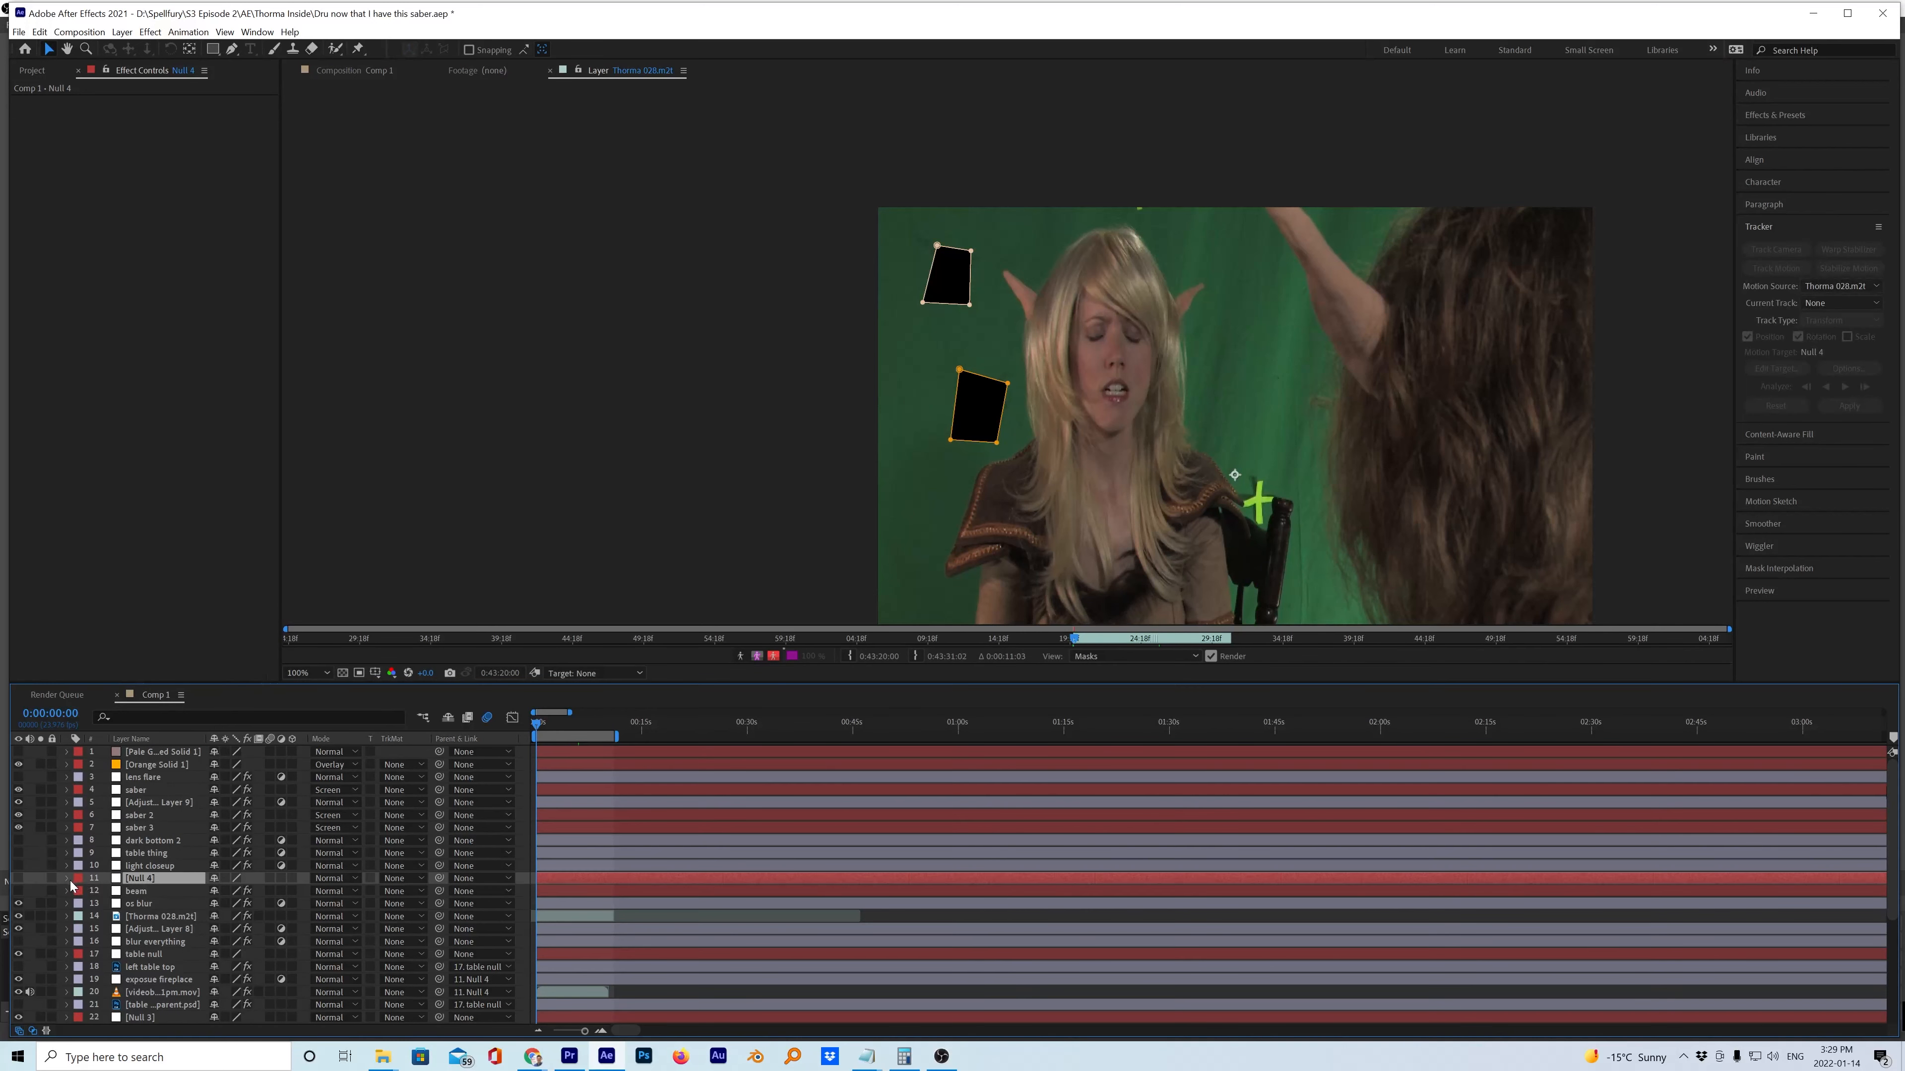
pyautogui.click(67, 879)
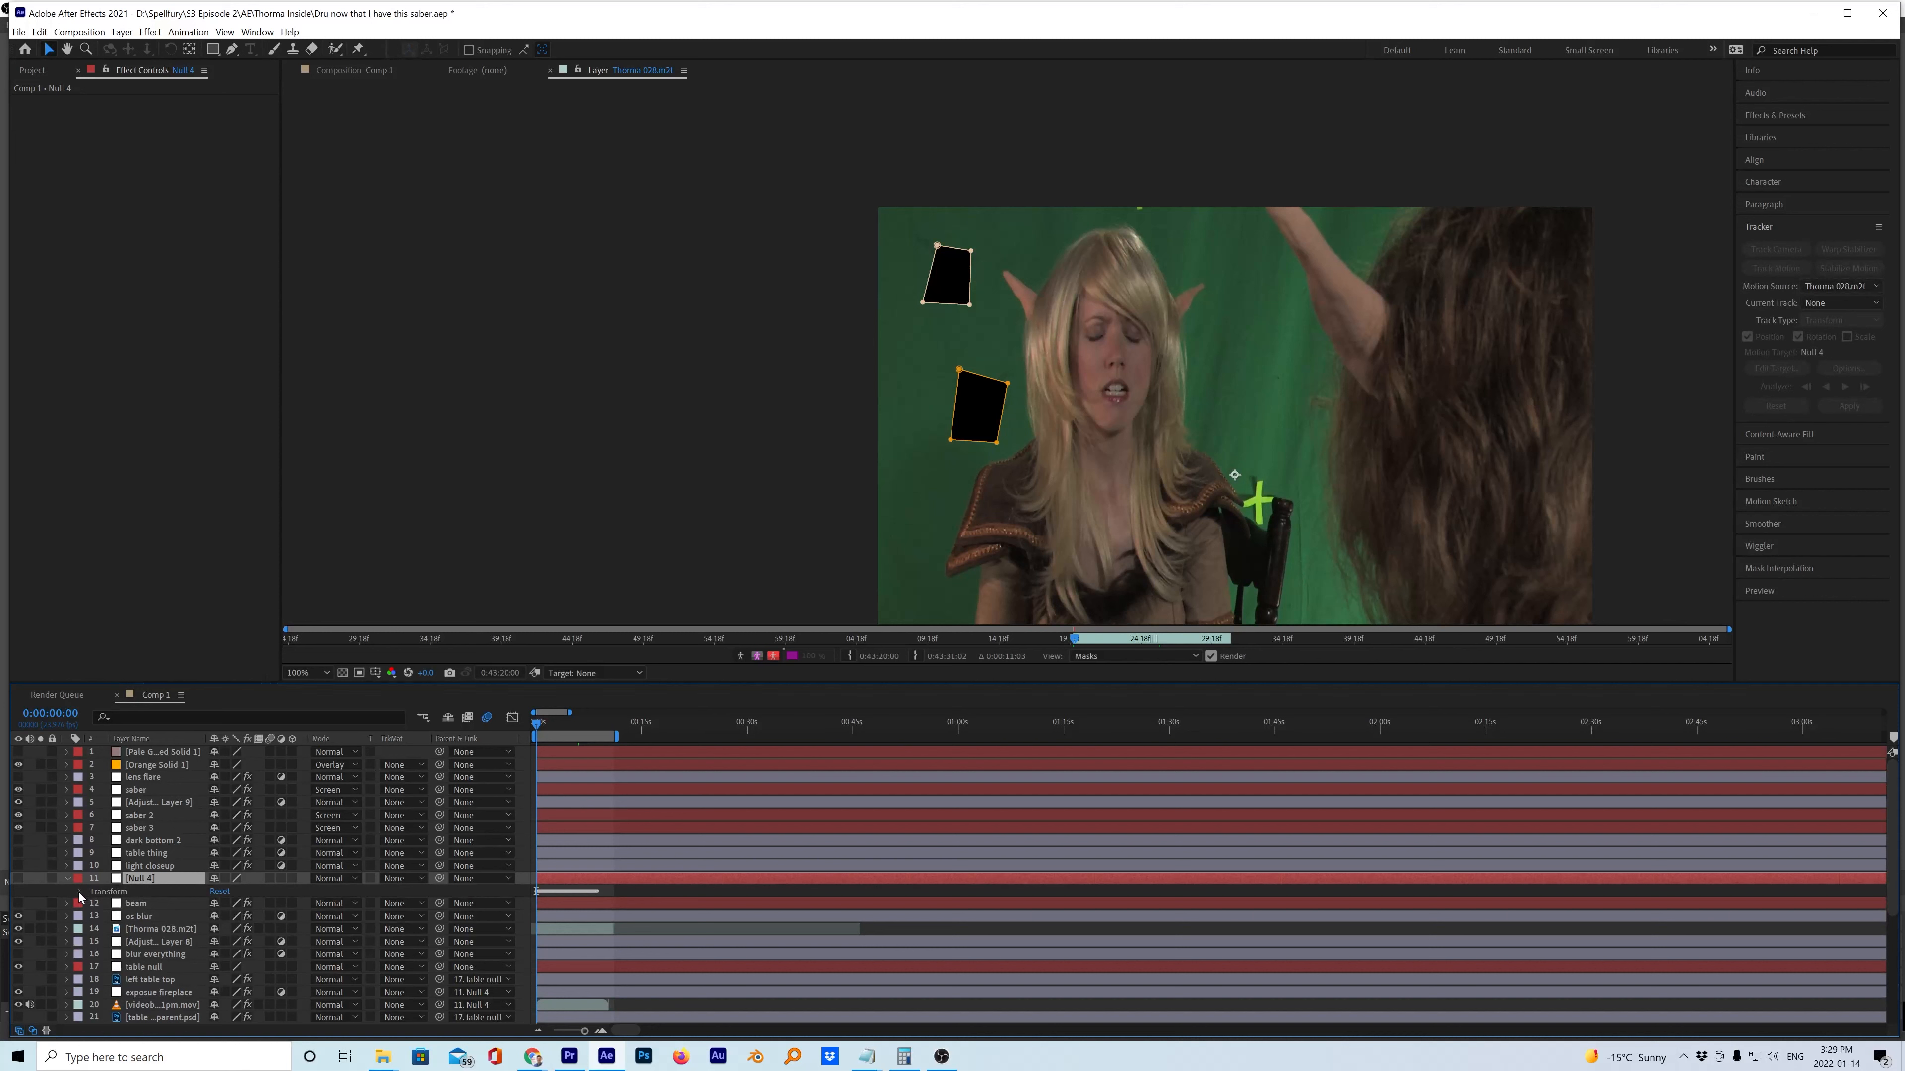
pyautogui.click(80, 892)
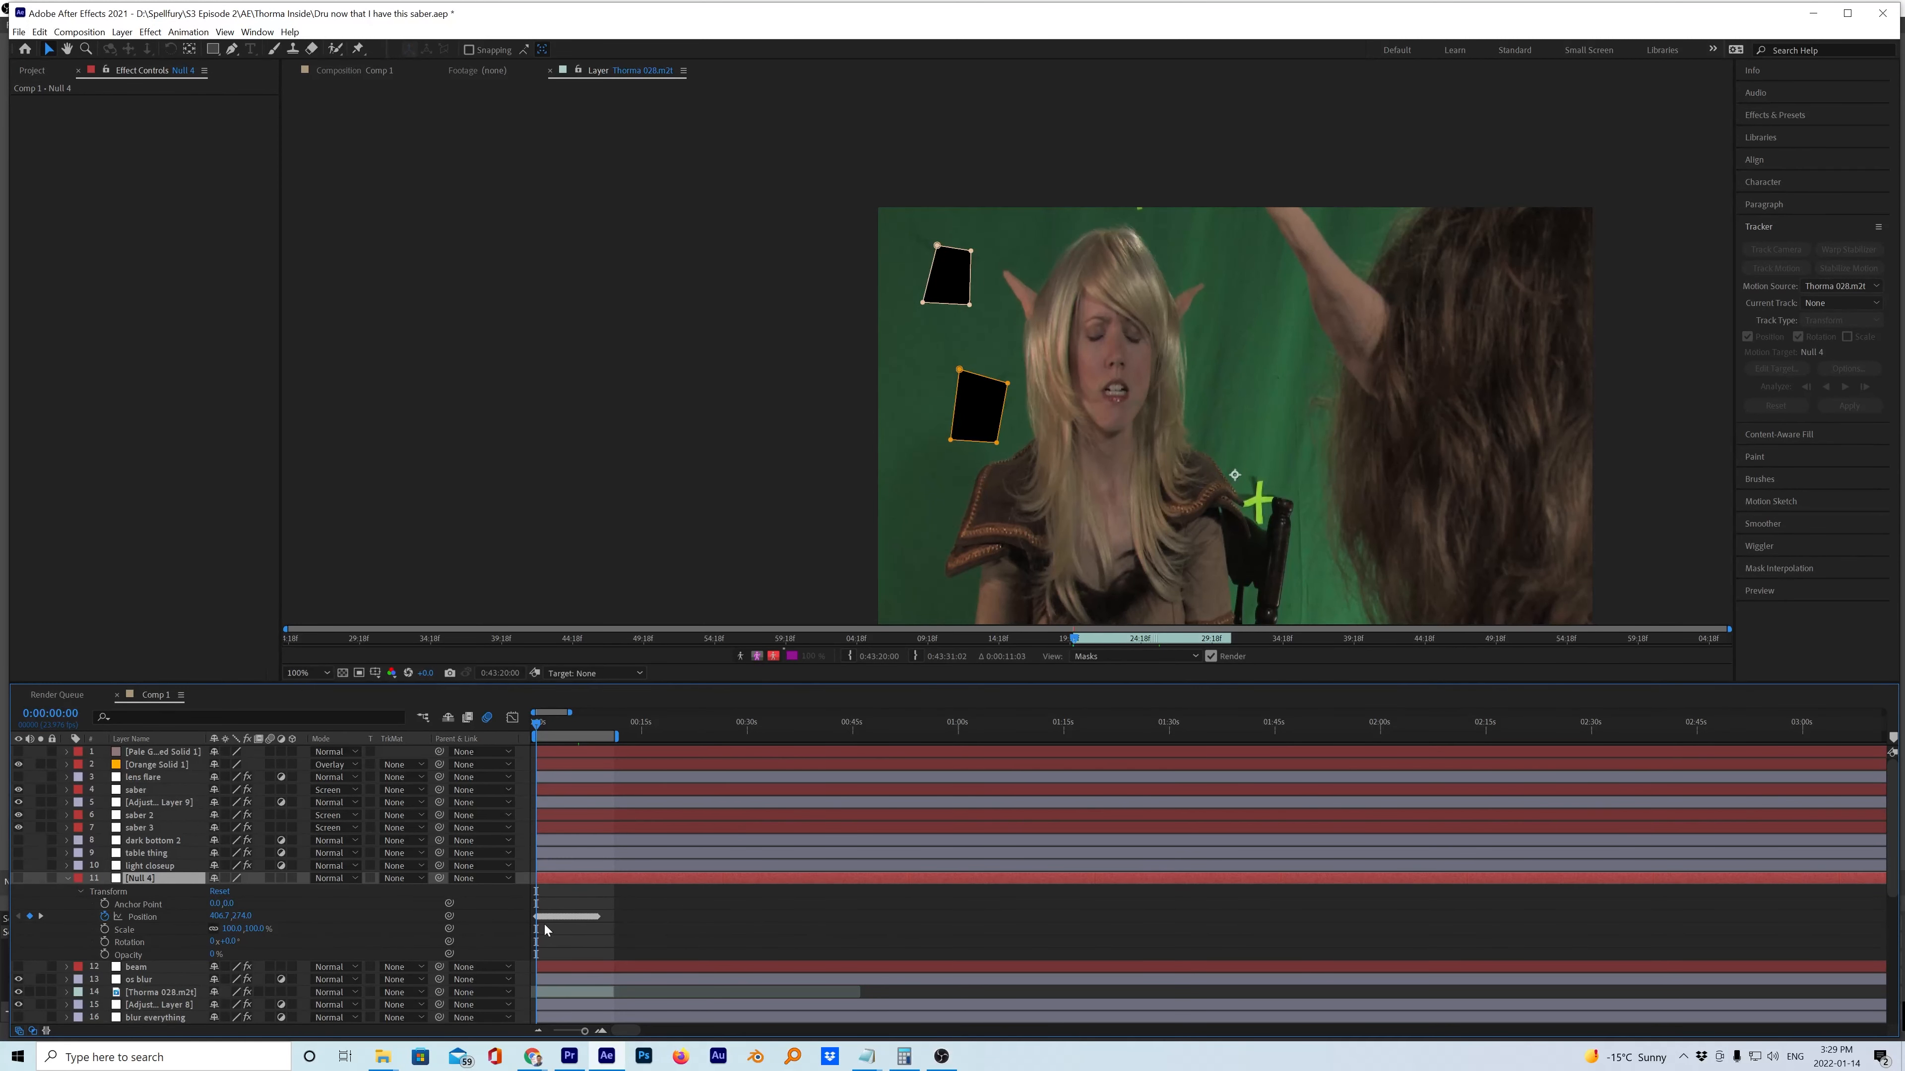
# Scrub from the start to 0:00:06:21 to examine Null 4's per-frame Position keyframes against the green-screen footage.
pyautogui.press('=')
pyautogui.press('=')
pyautogui.press('=')
pyautogui.press('=')
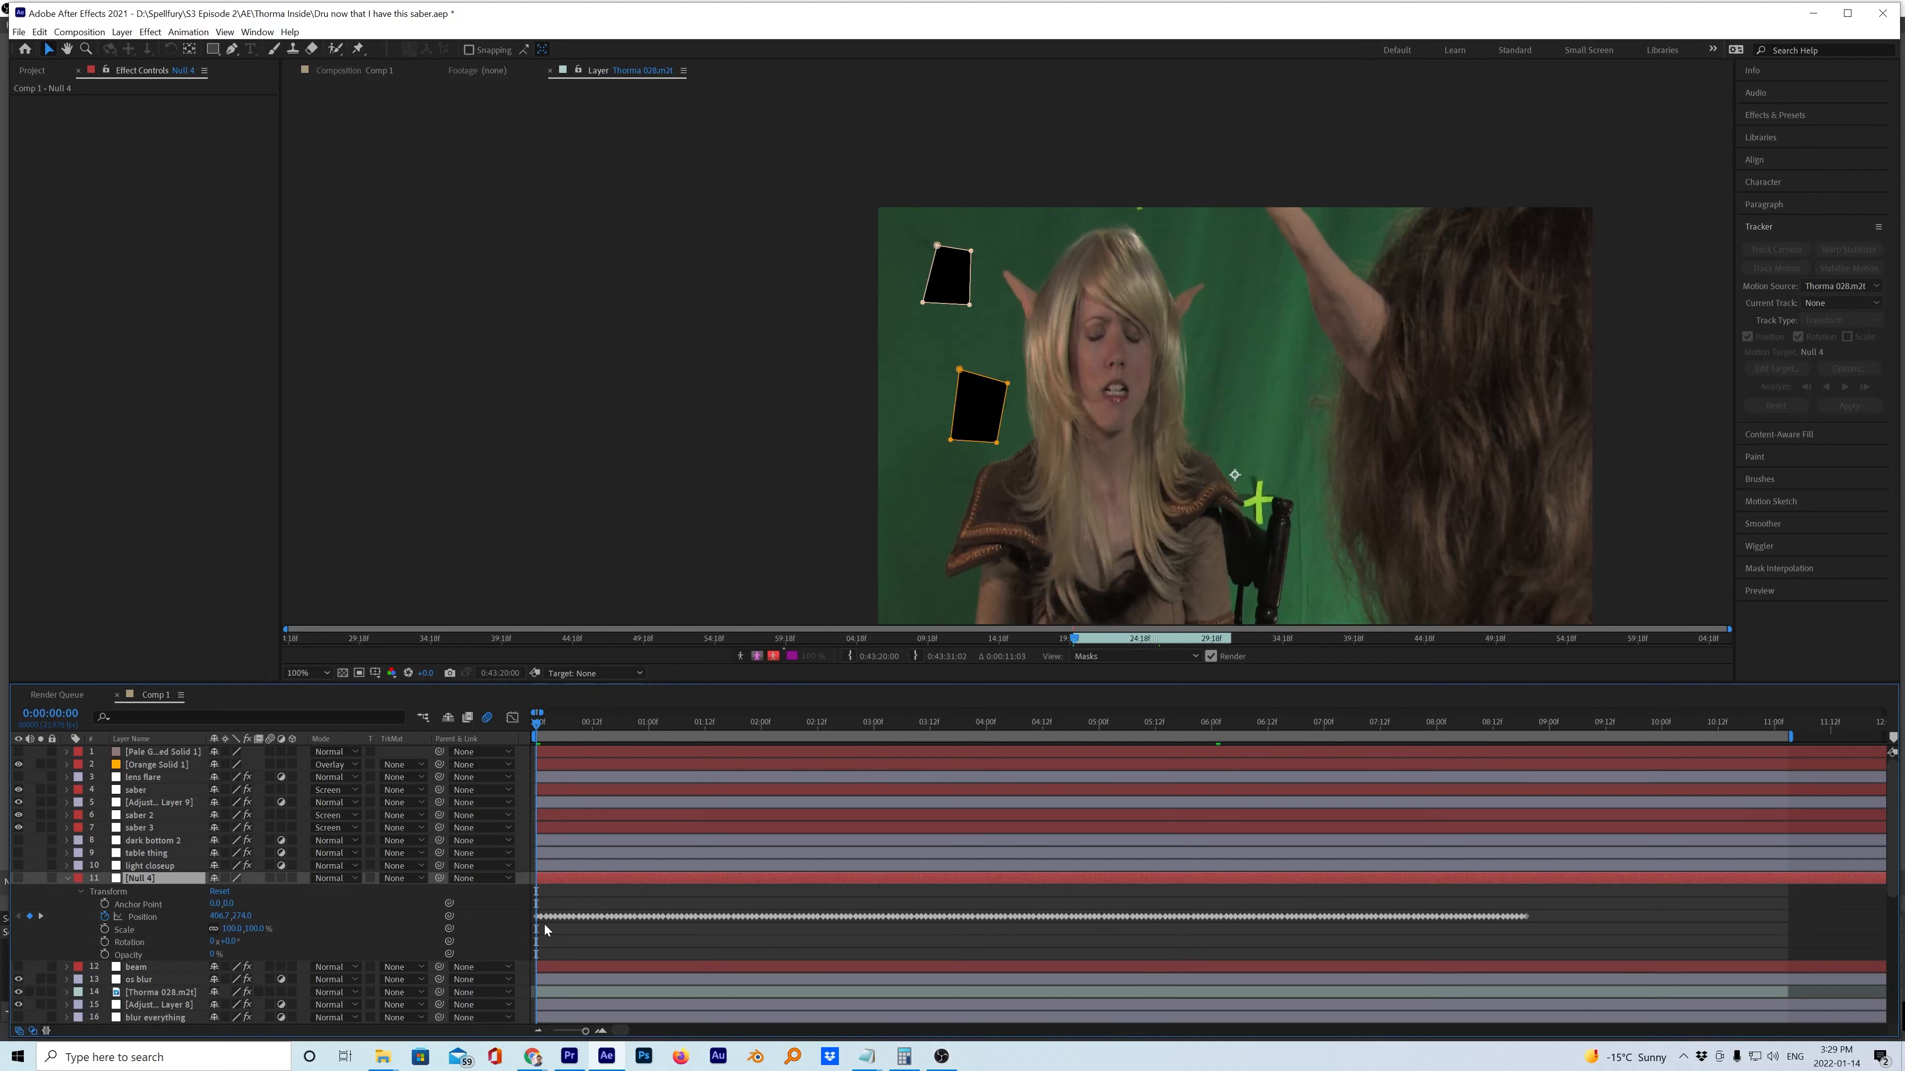
pyautogui.moveTo(623, 723); pyautogui.dragTo(1310, 770)
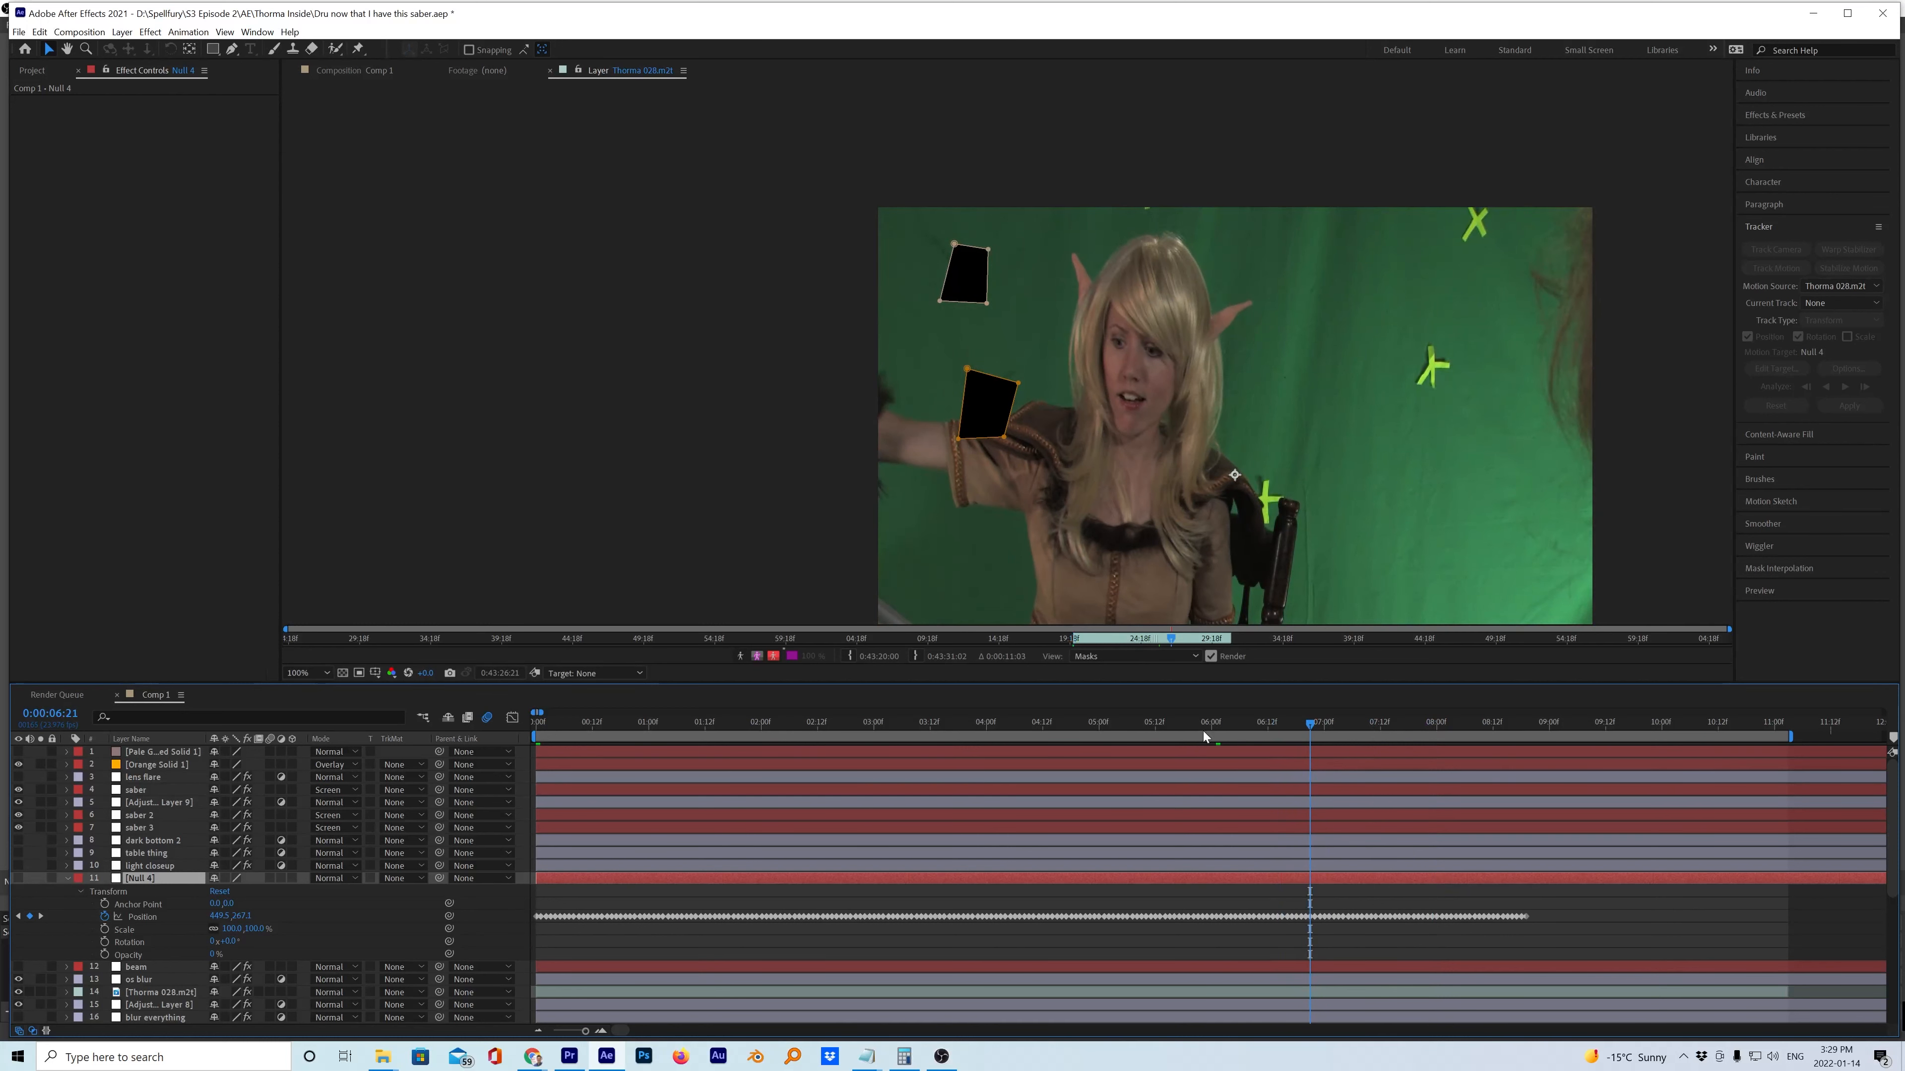
# At 0:00:06:21, pull the lower marker mask's bottom corners upward off the shoulder and collapse Null 4's properties.
pyautogui.moveTo(1004, 438)
pyautogui.mouseDown()
pyautogui.moveTo(1018, 412)
pyautogui.moveTo(969, 429)
pyautogui.moveTo(980, 420)
pyautogui.mouseUp()
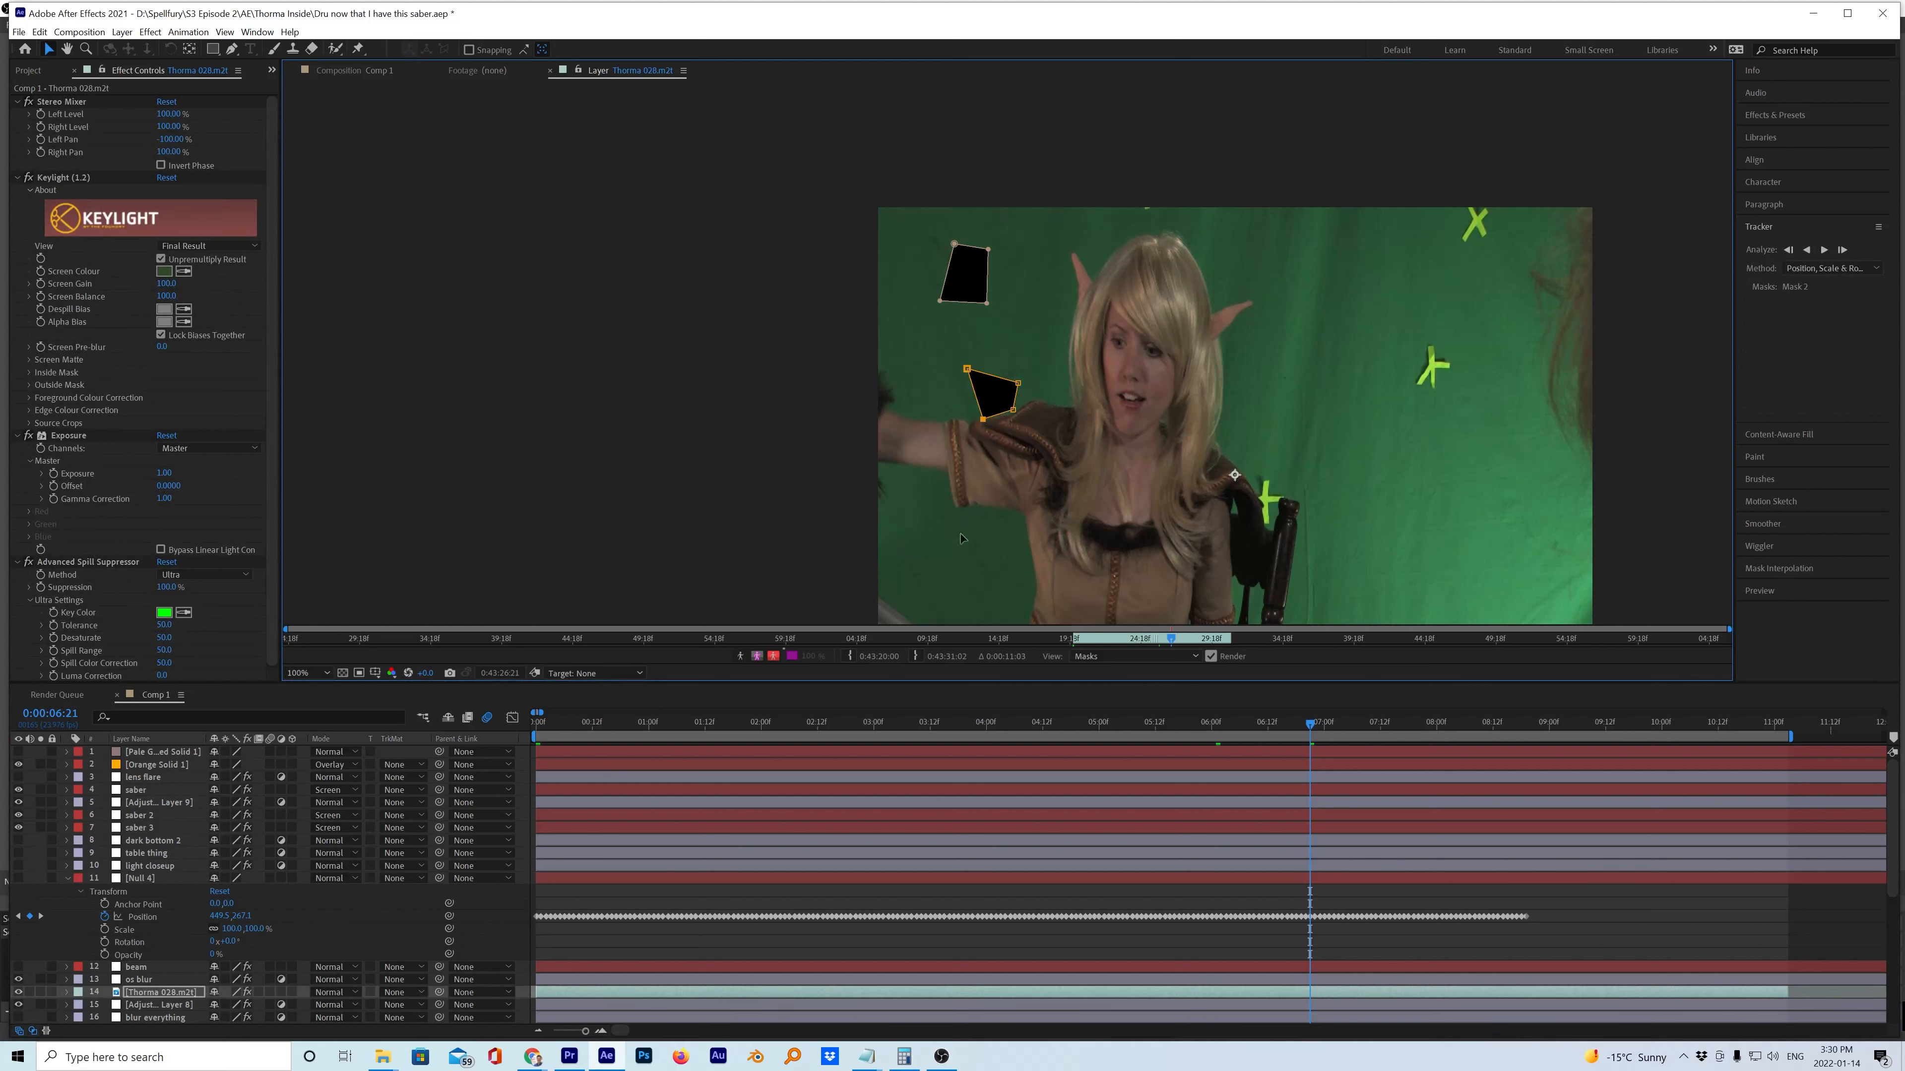
pyautogui.click(66, 877)
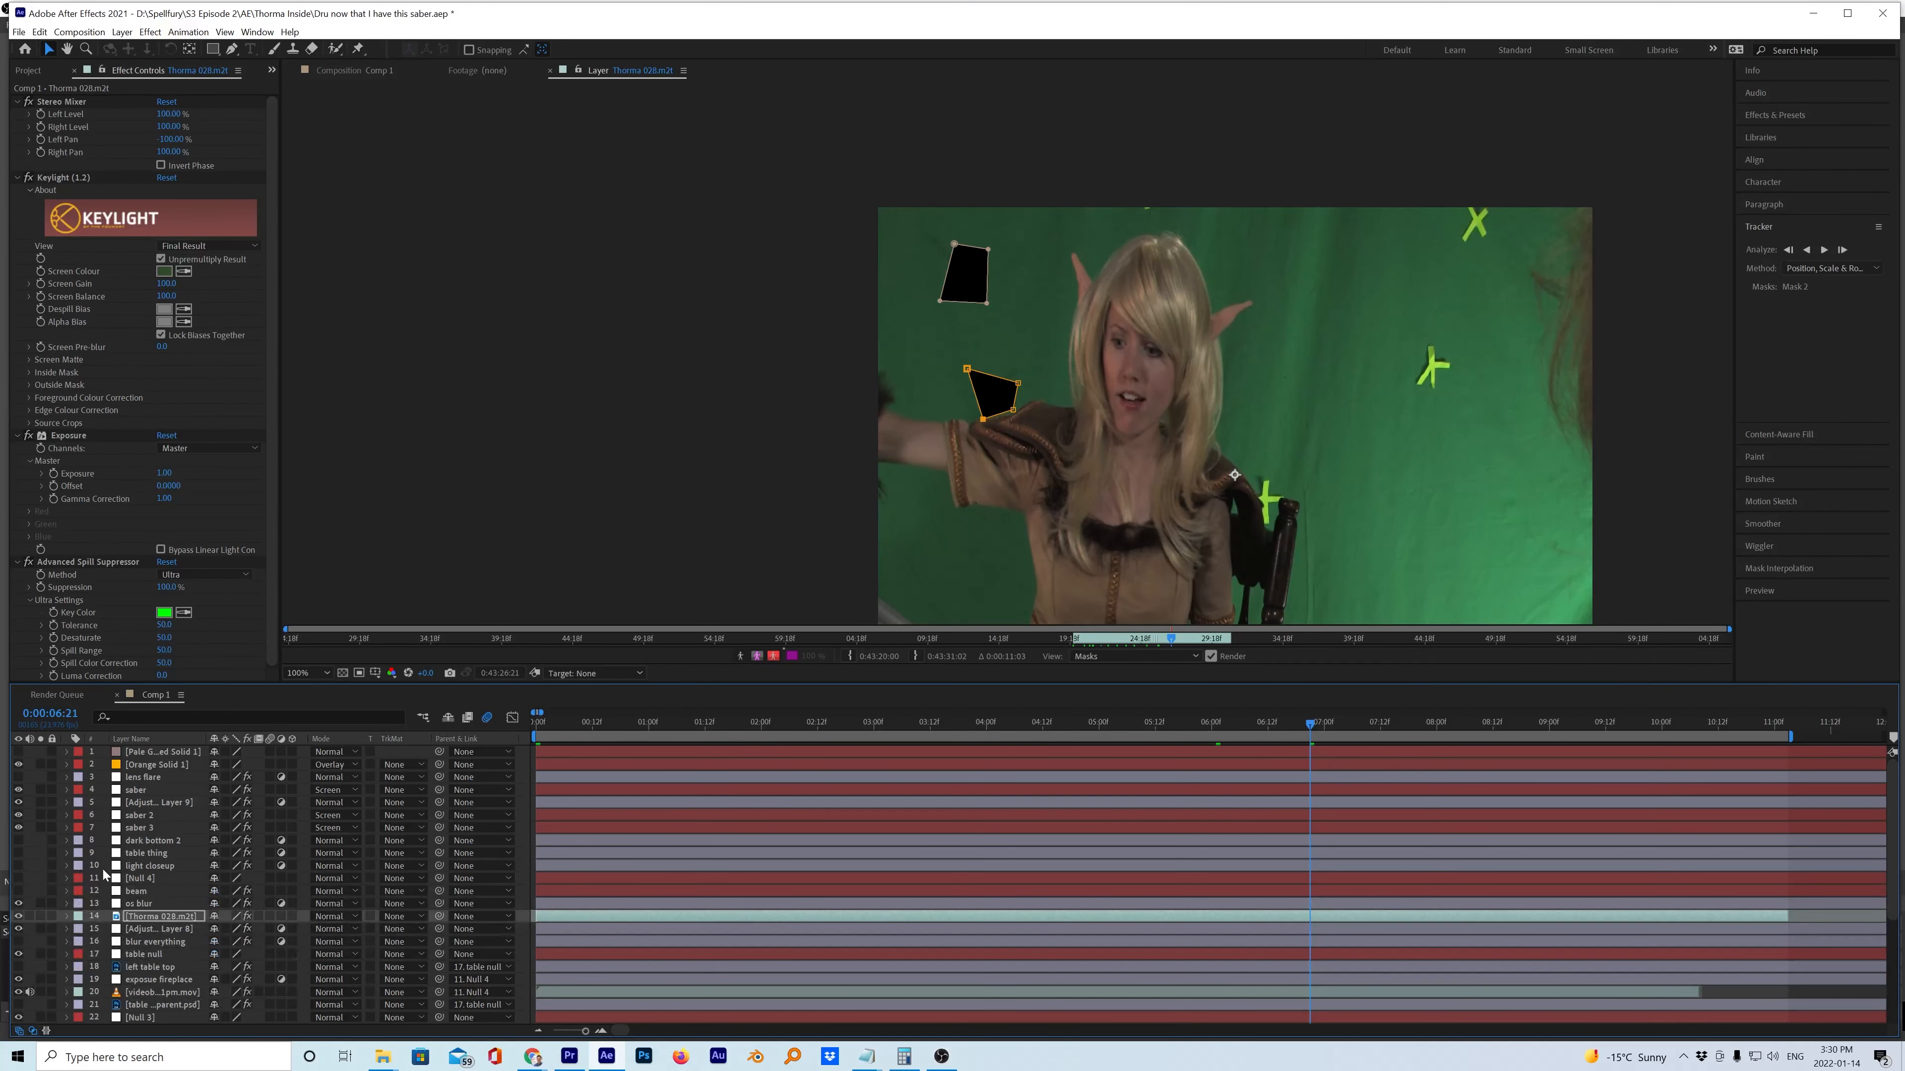
# Return to the Comp 1 view and scrub to 0:00:09:07 to examine the lit saber in the full composite.
pyautogui.click(150, 879)
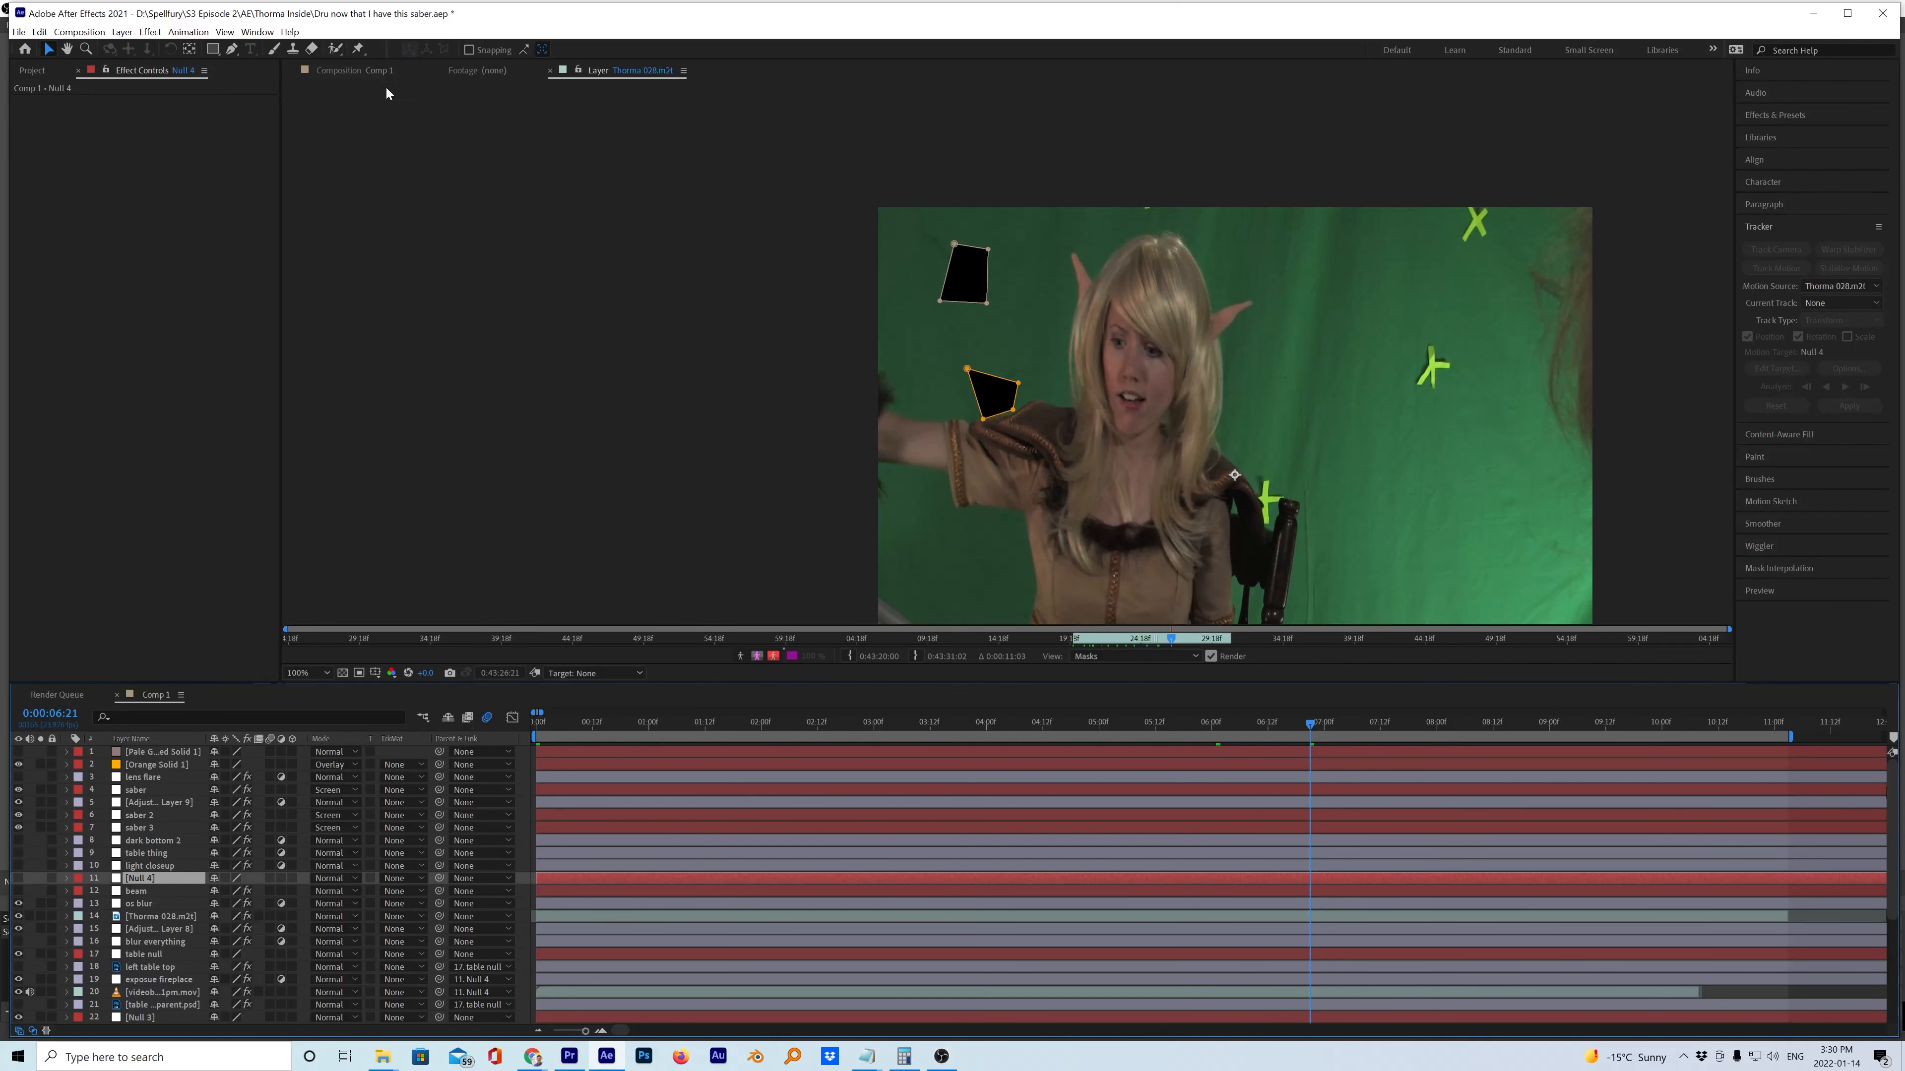
pyautogui.click(378, 71)
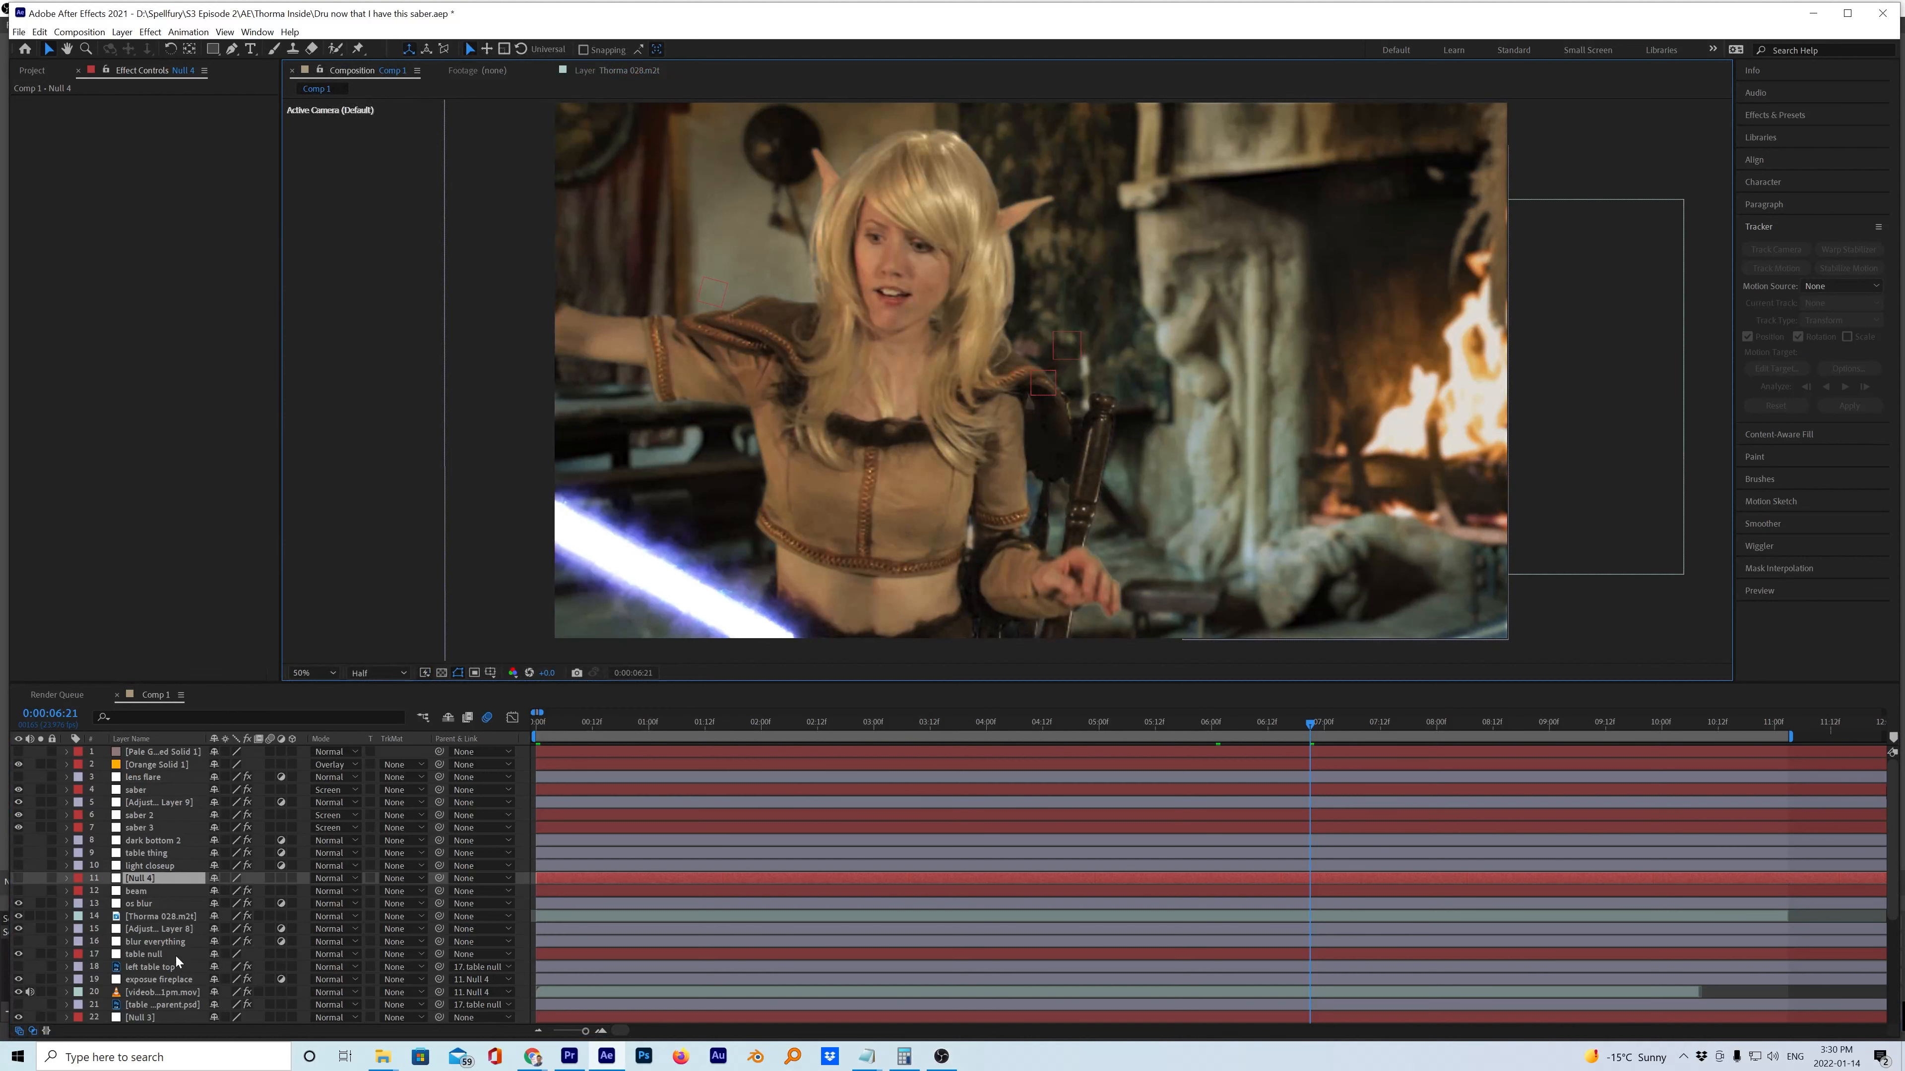
pyautogui.scroll(-1, 175, 954)
pyautogui.scroll(1, 165, 883)
pyautogui.click(979, 722)
pyautogui.click(1641, 727)
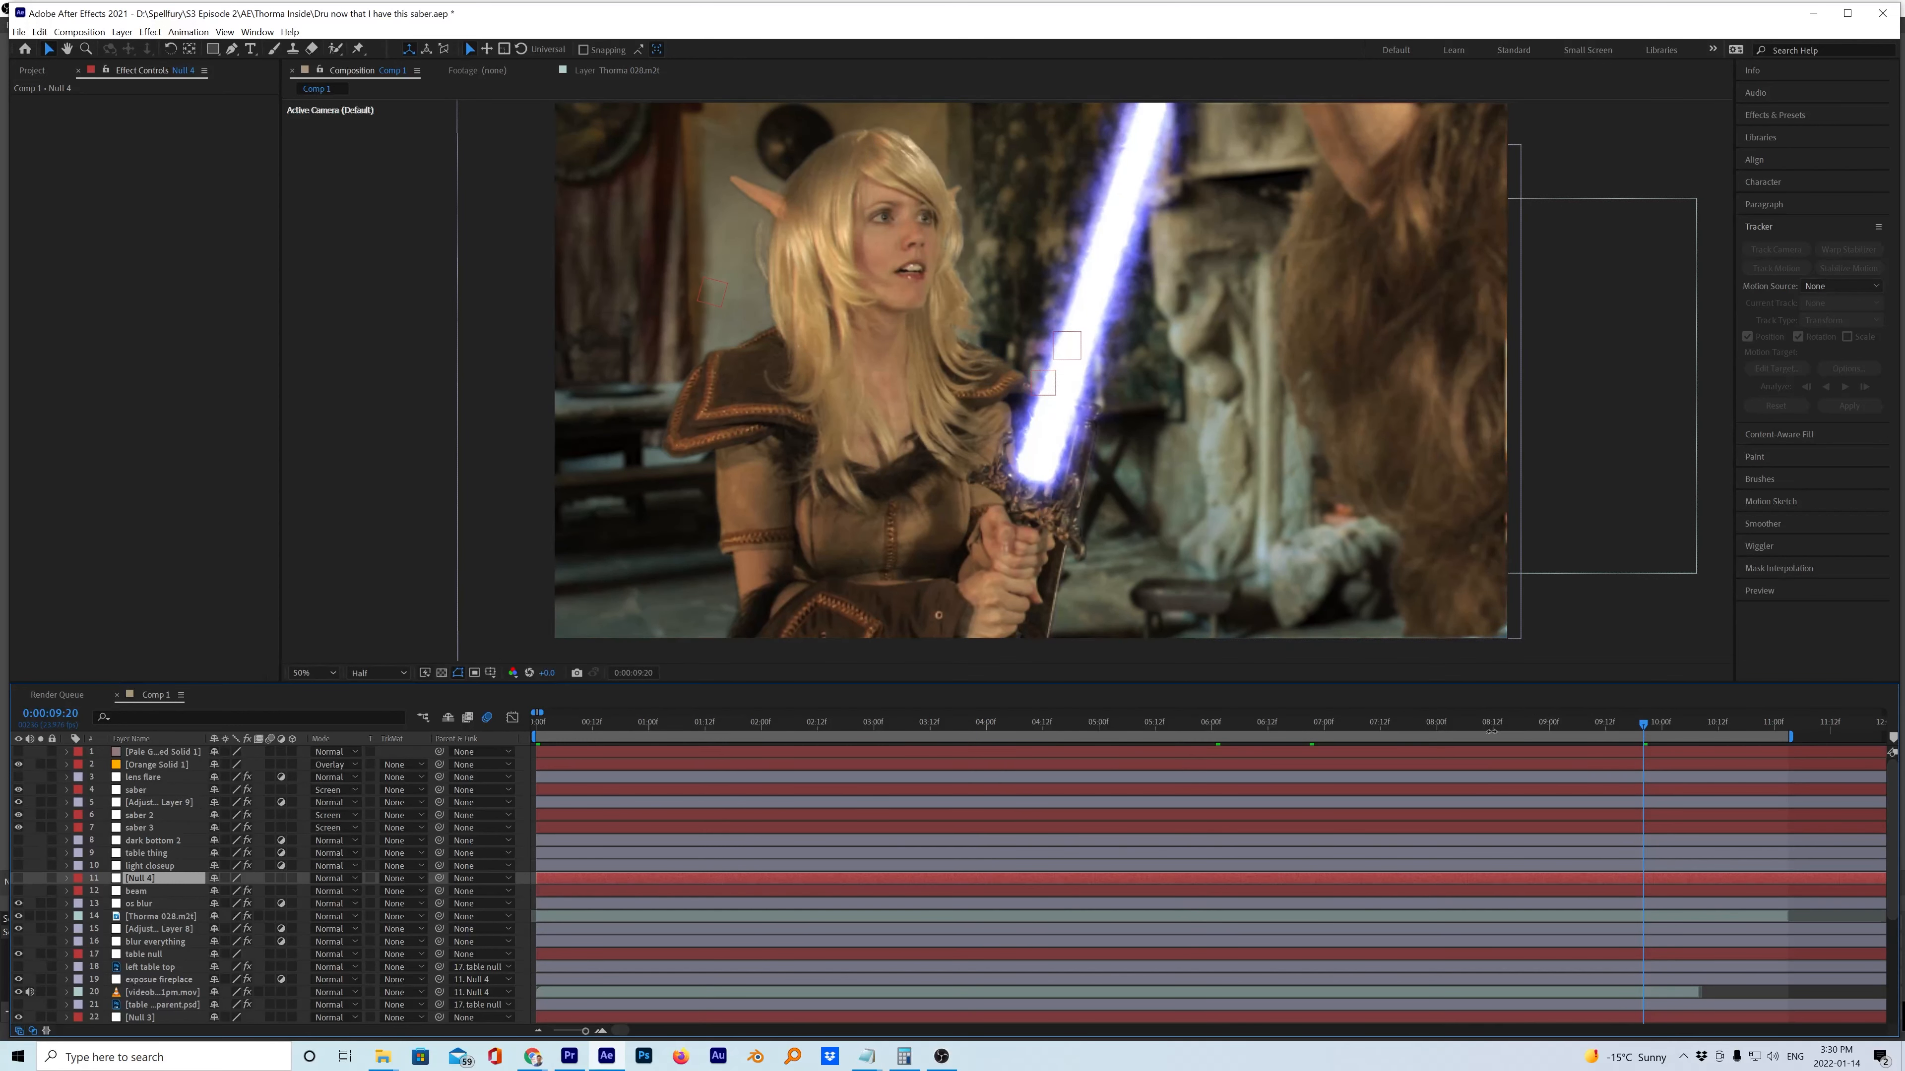
pyautogui.moveTo(1484, 717); pyautogui.dragTo(1582, 717)
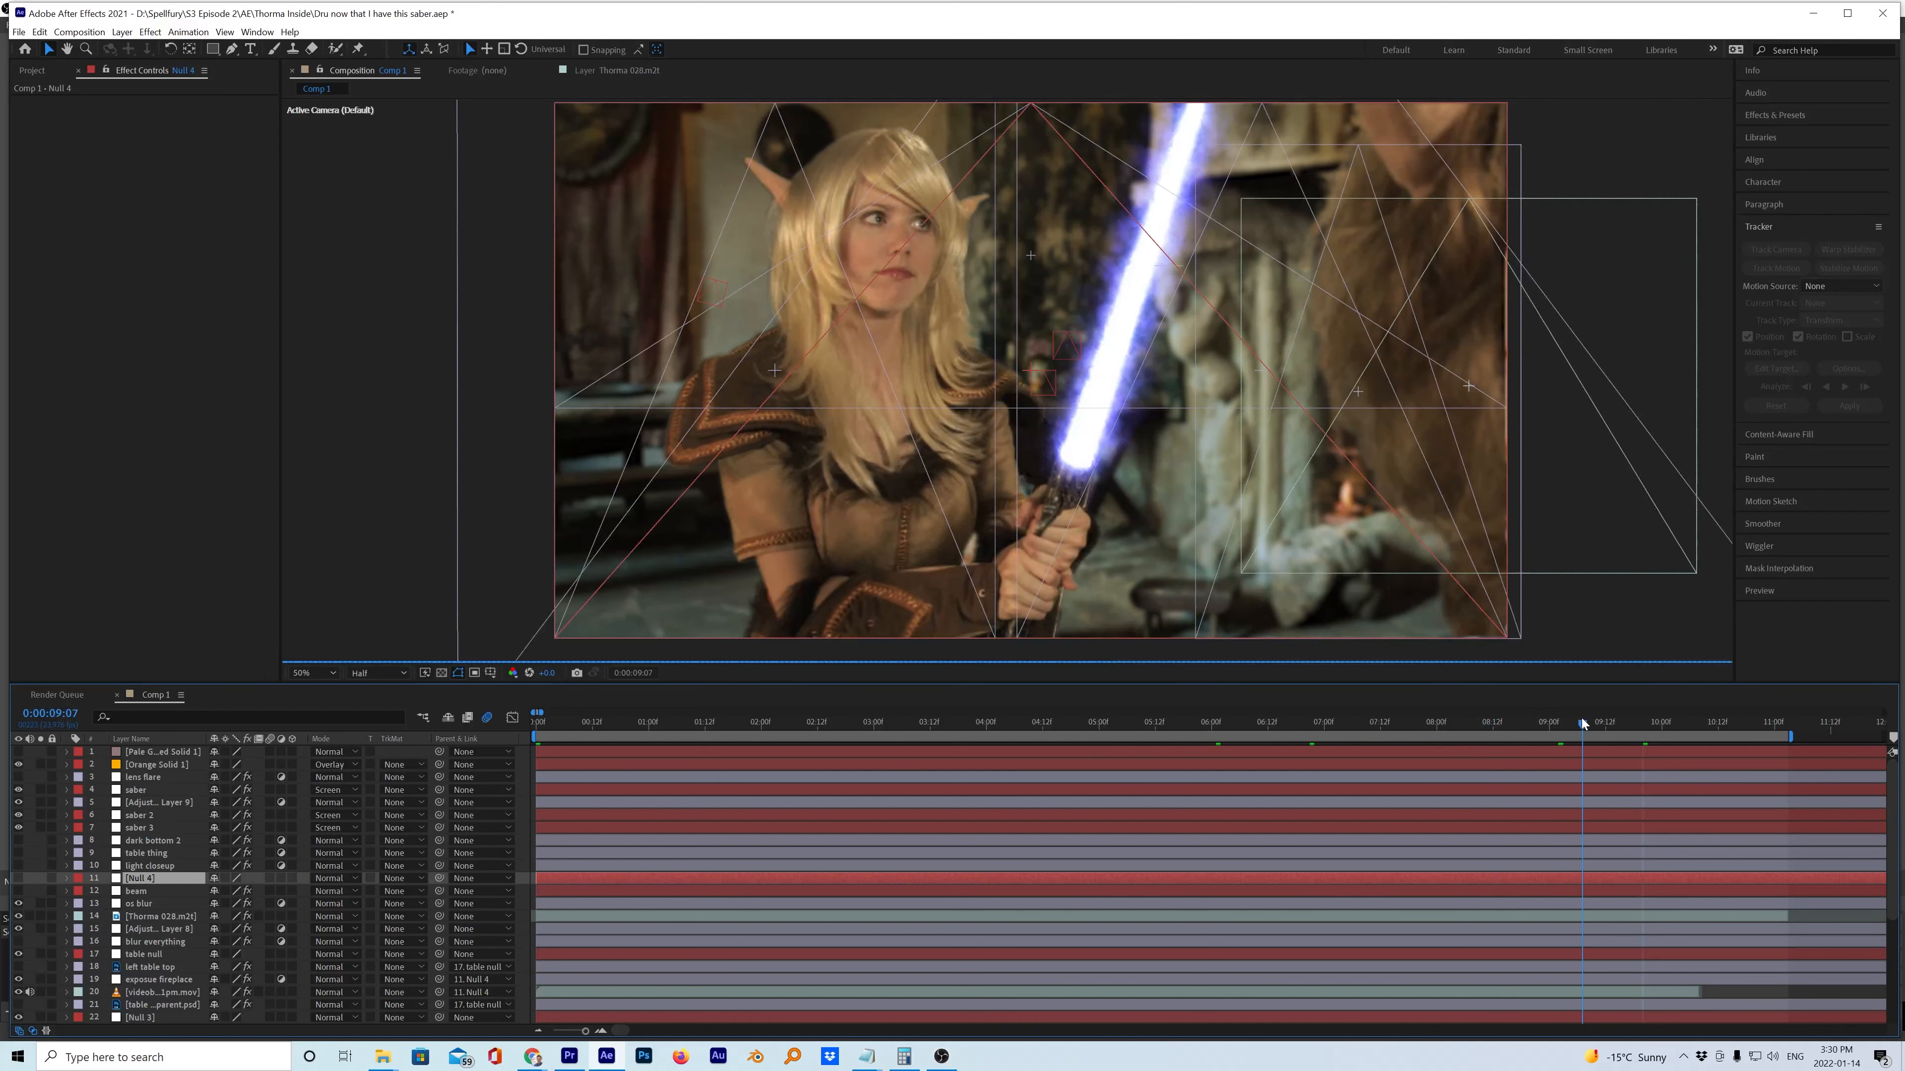
# Turn on the lens flare layer's visibility and check the glow at the saber's base around 0:00:09:01.
pyautogui.click(19, 788)
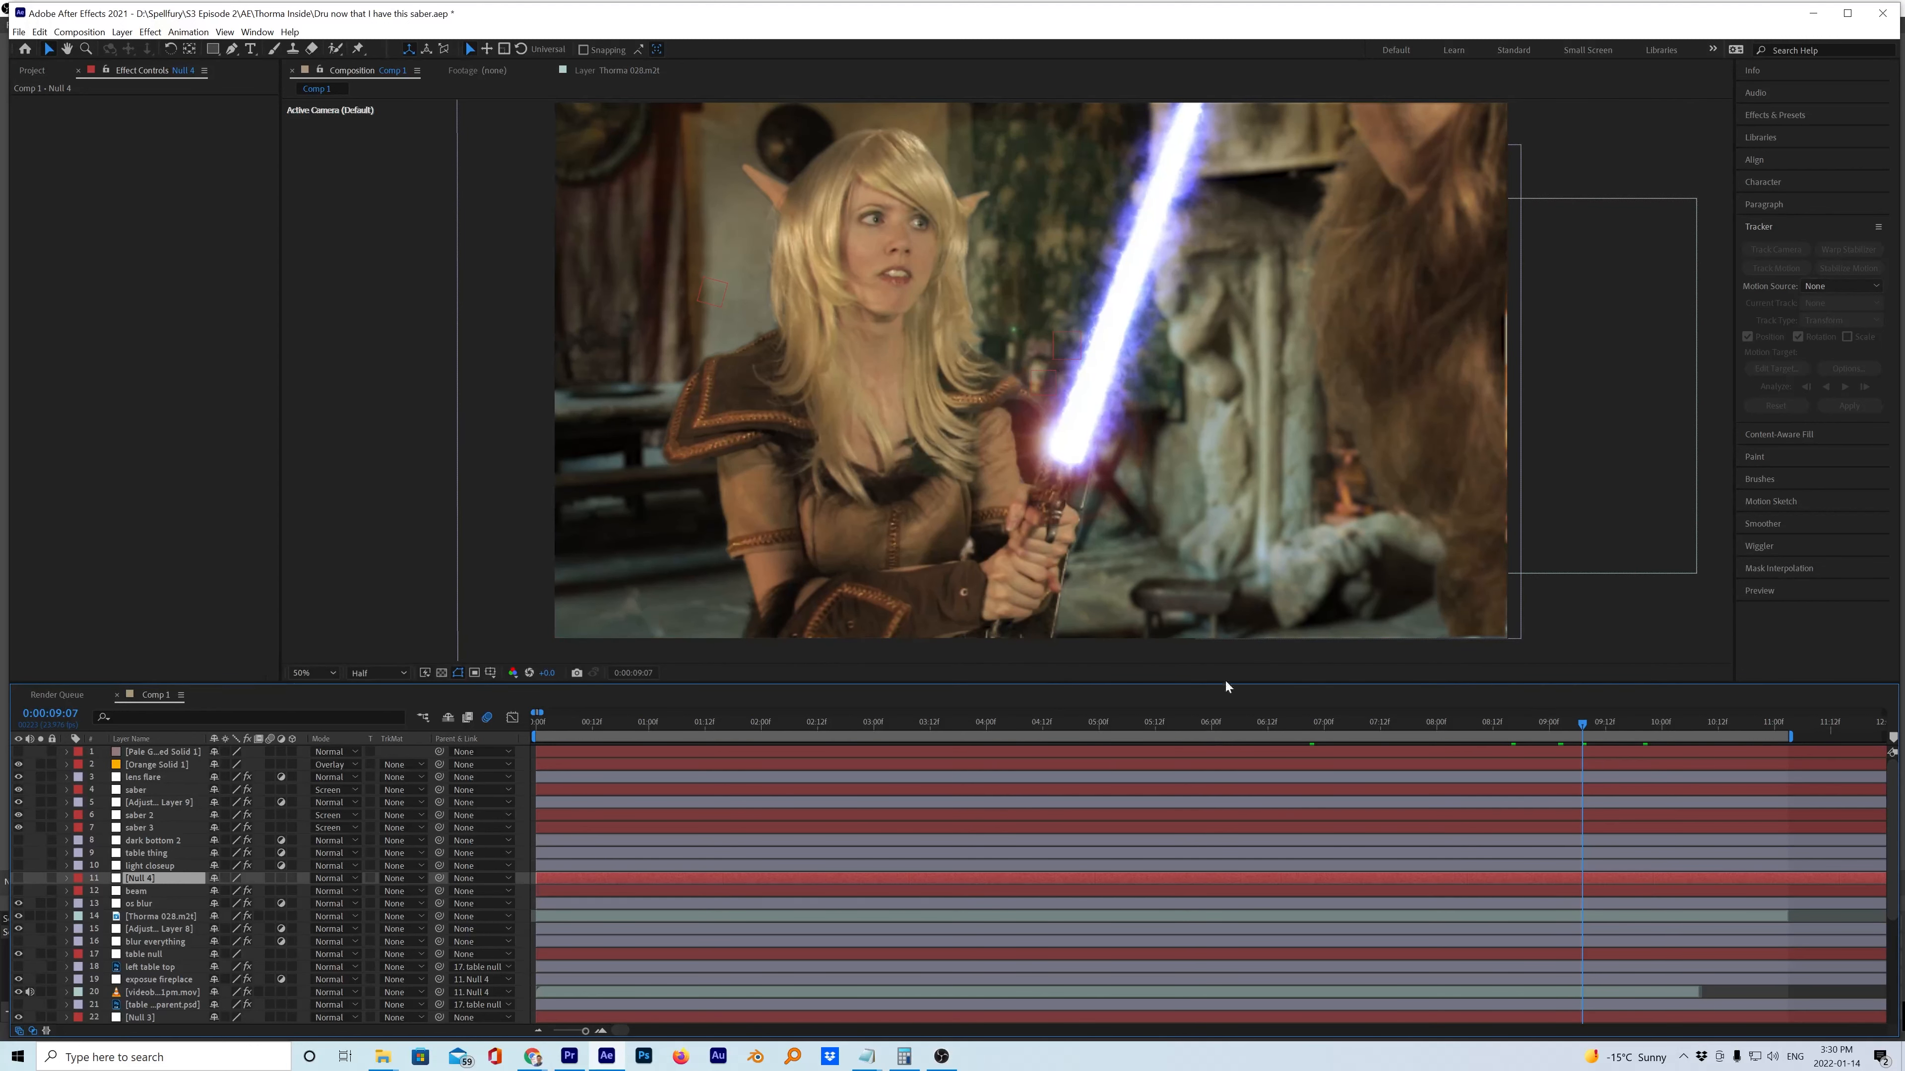
pyautogui.moveTo(1666, 720); pyautogui.dragTo(1577, 722)
pyautogui.click(1555, 713)
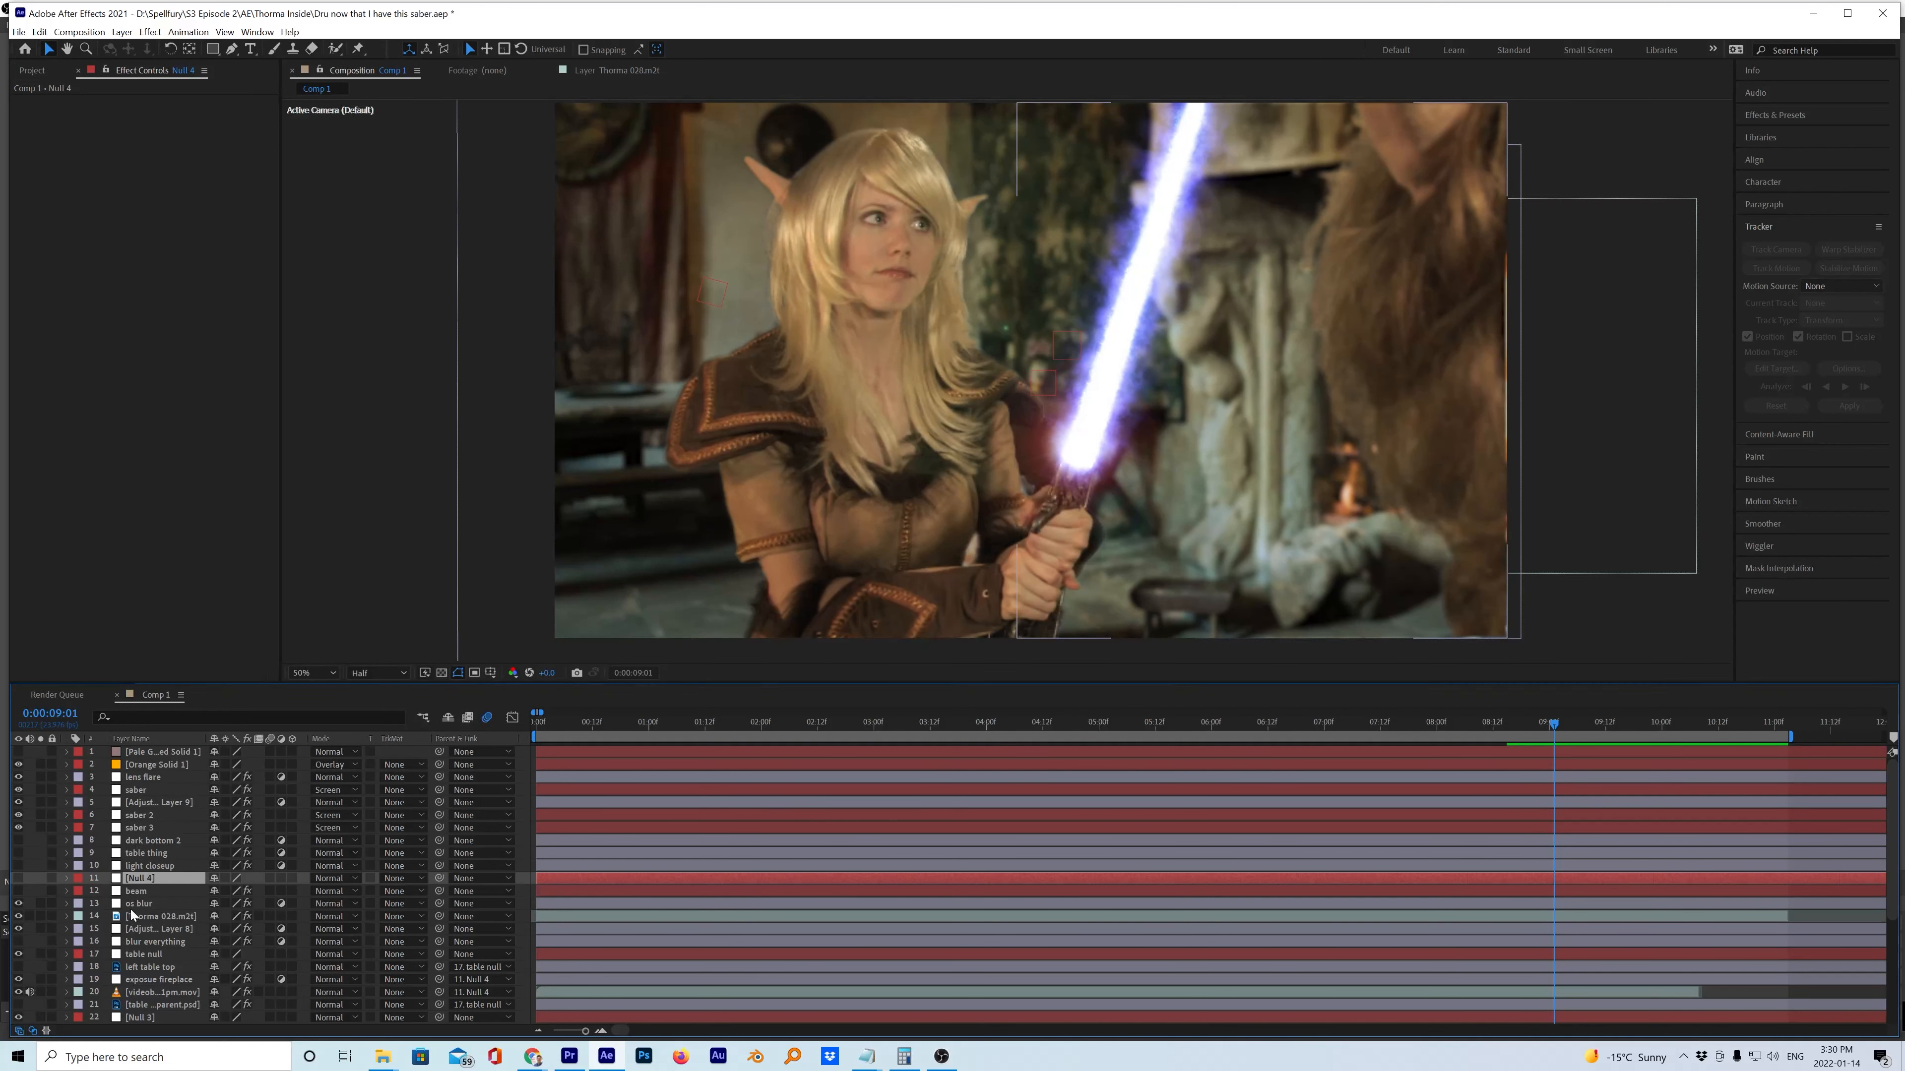
# Select the os blur adjustment layer to examine its Gaussian Blur and the mask around the foreground character.
pyautogui.click(152, 905)
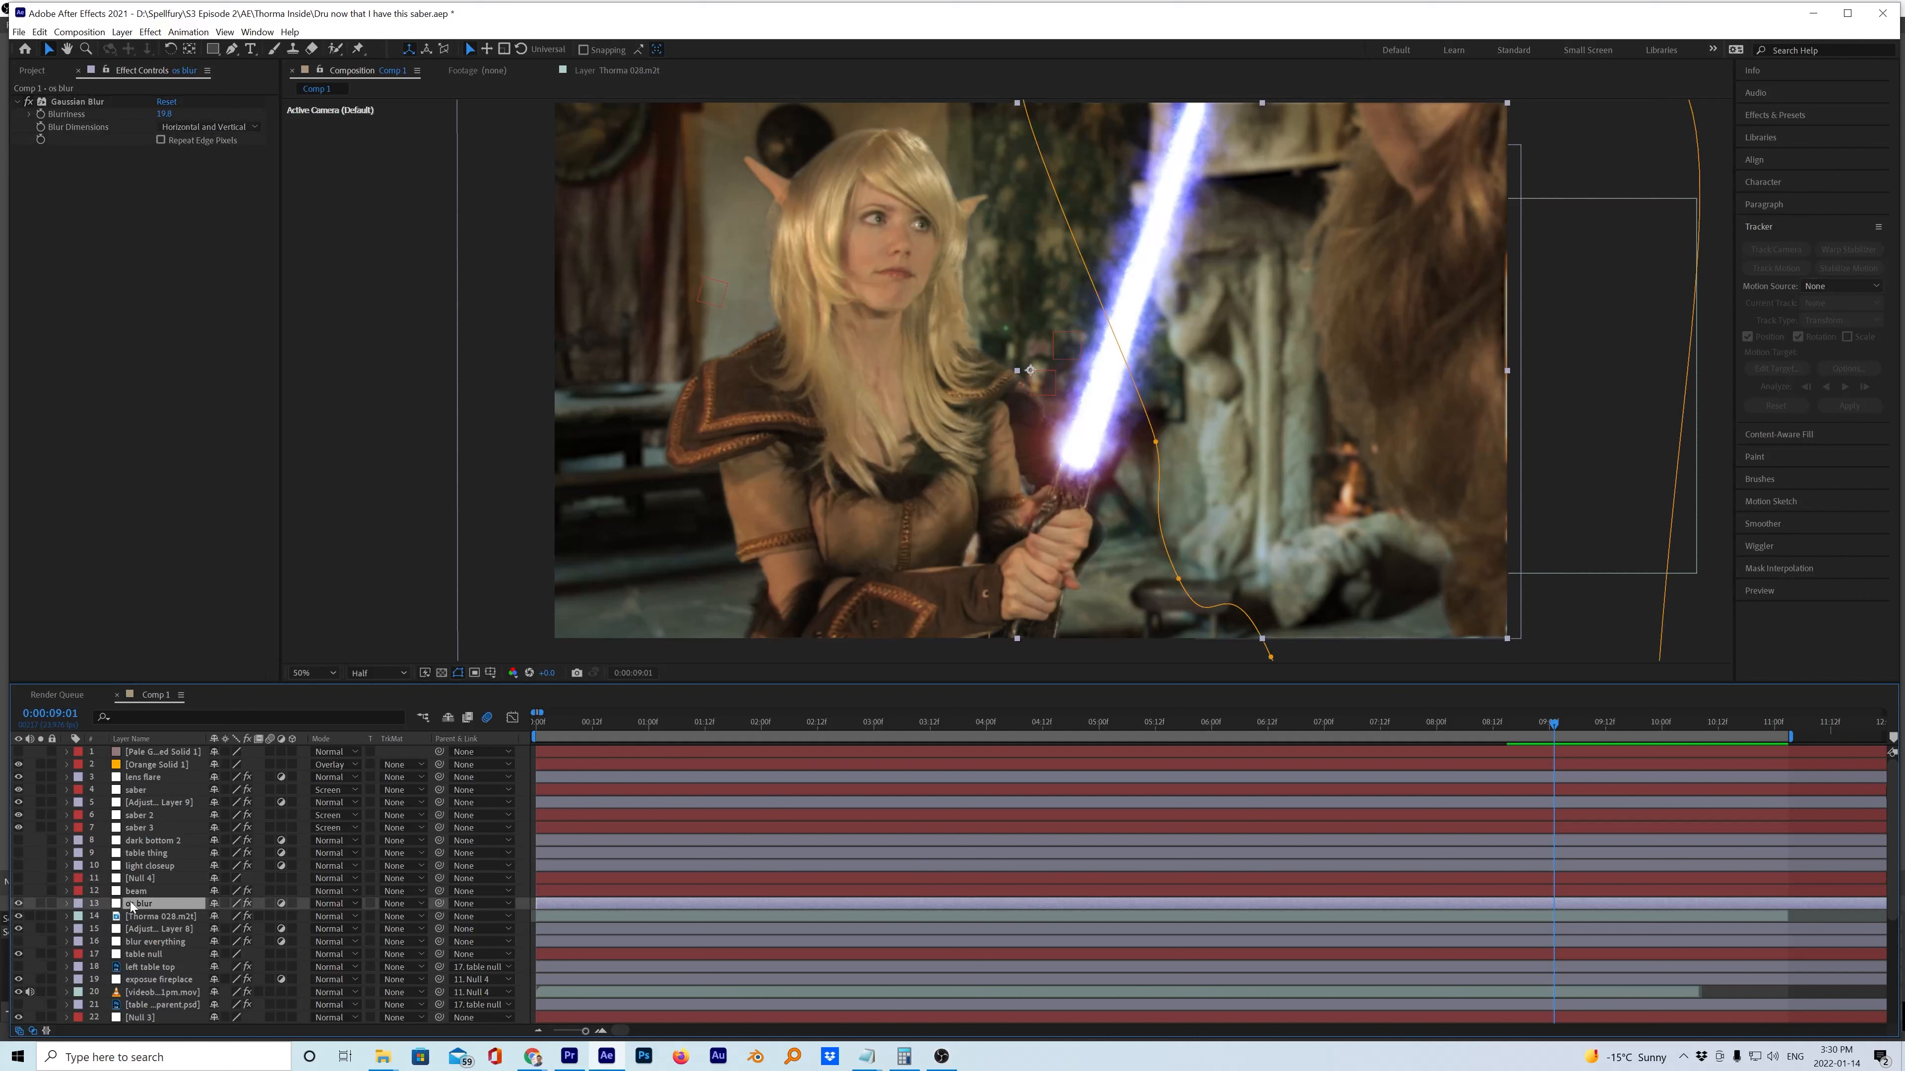
pyautogui.click(28, 107)
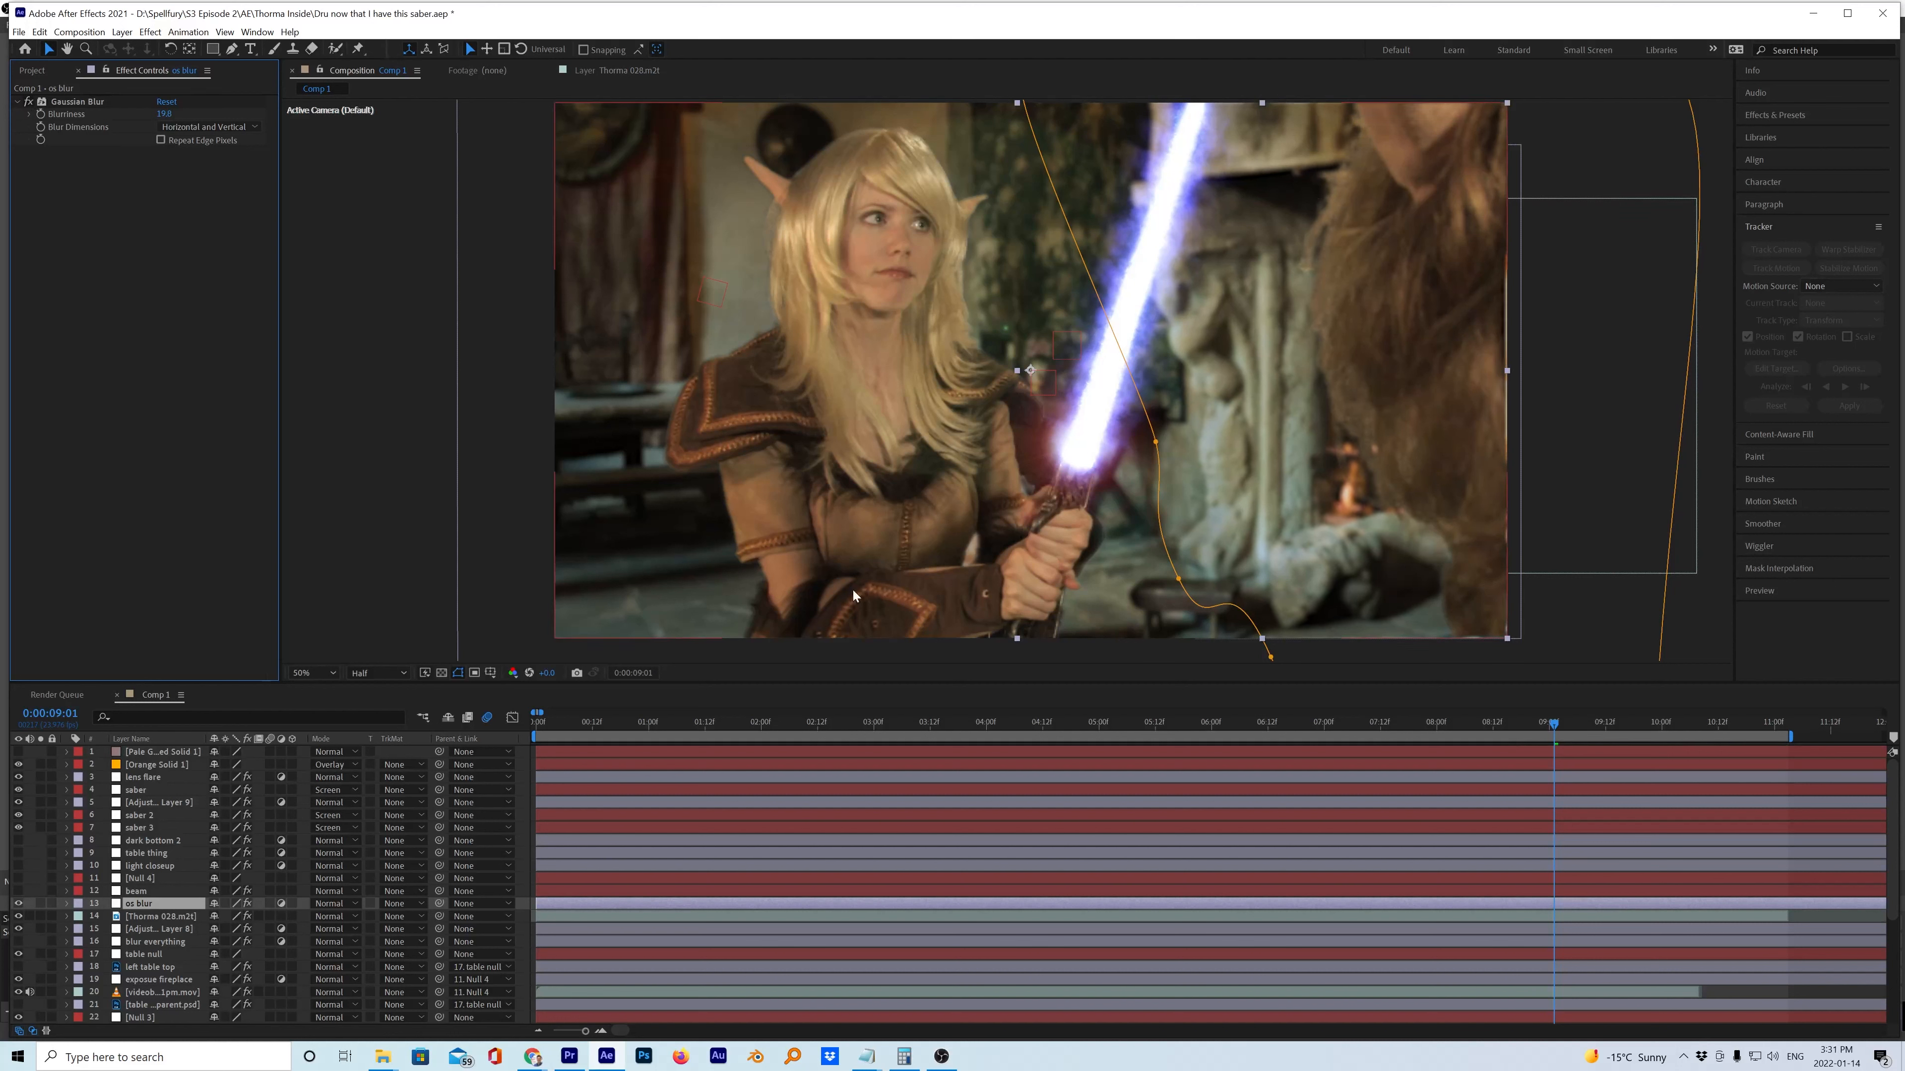
# Delete the six unused hidden layers 23 to 28, from the shorter Thorma 028.m2t clip through the second 12710e image.
pyautogui.scroll(-3, 157, 864)
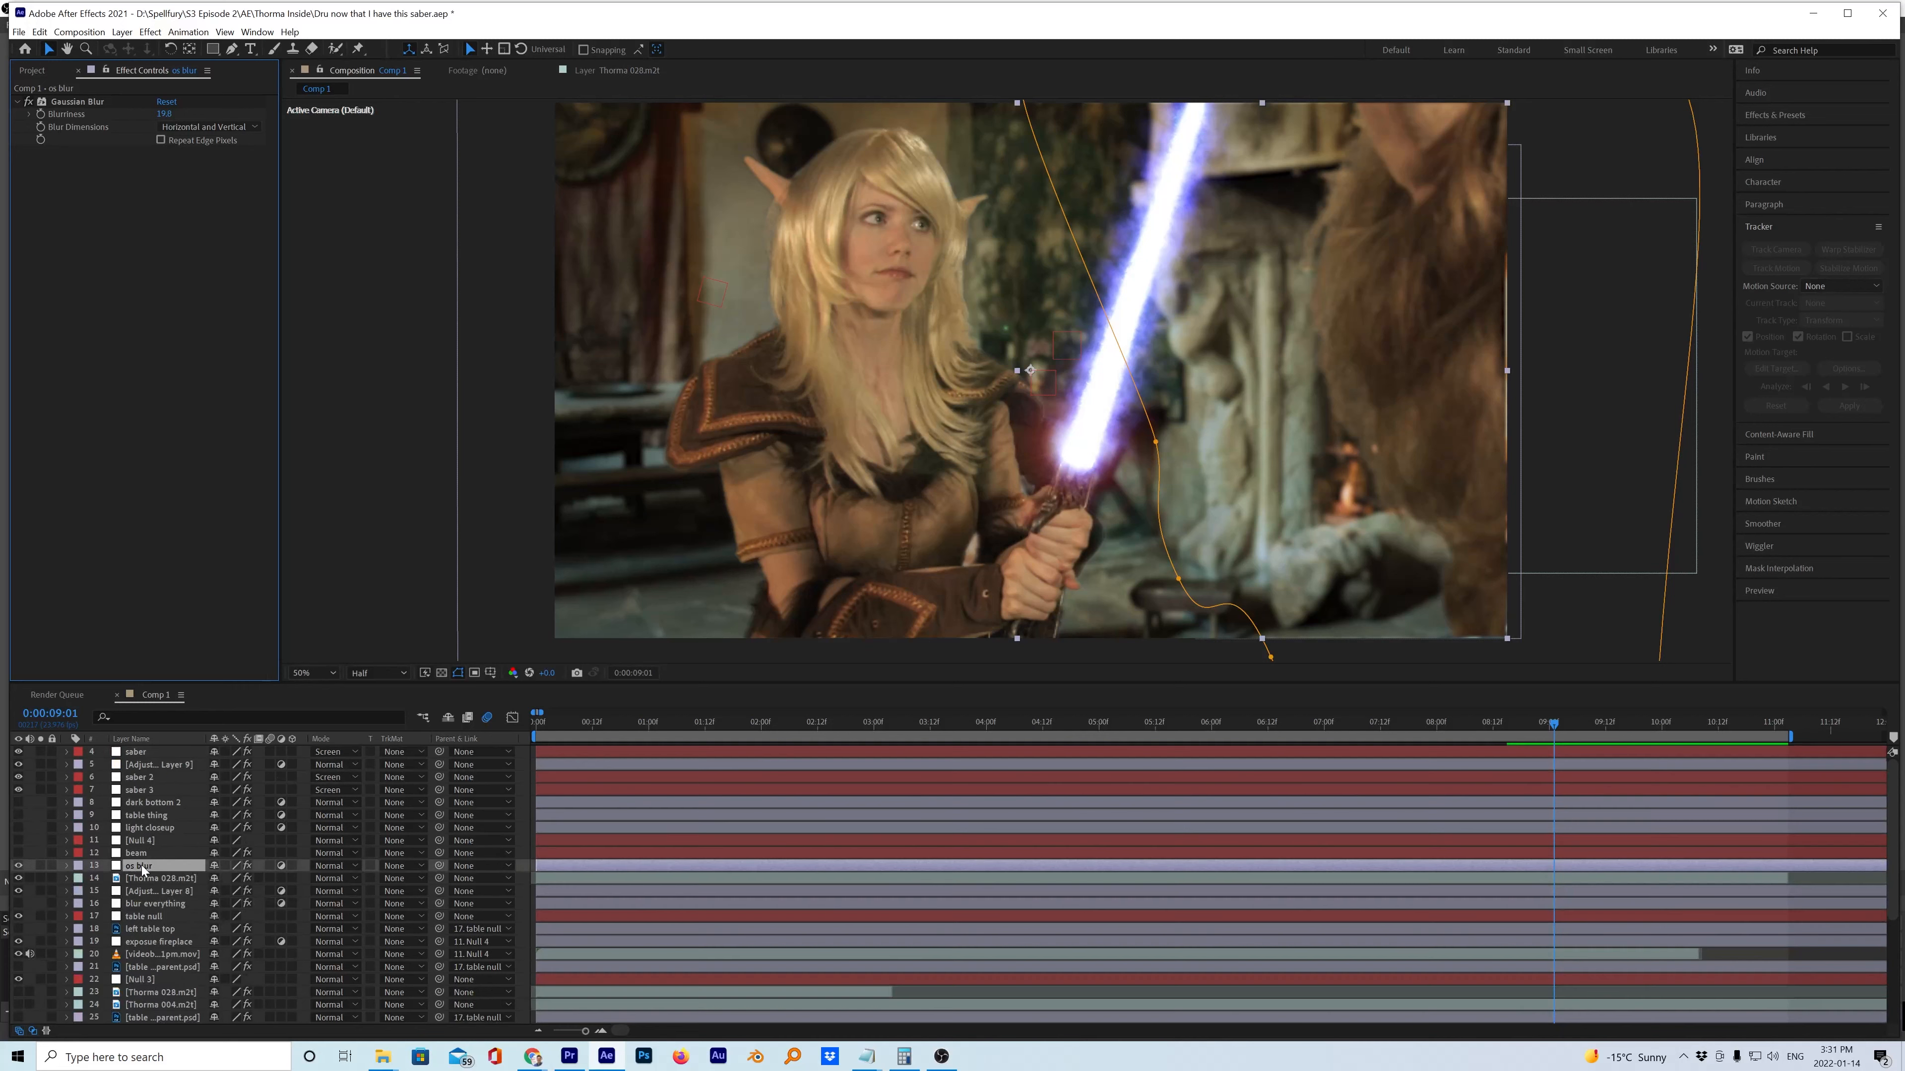
pyautogui.click(575, 719)
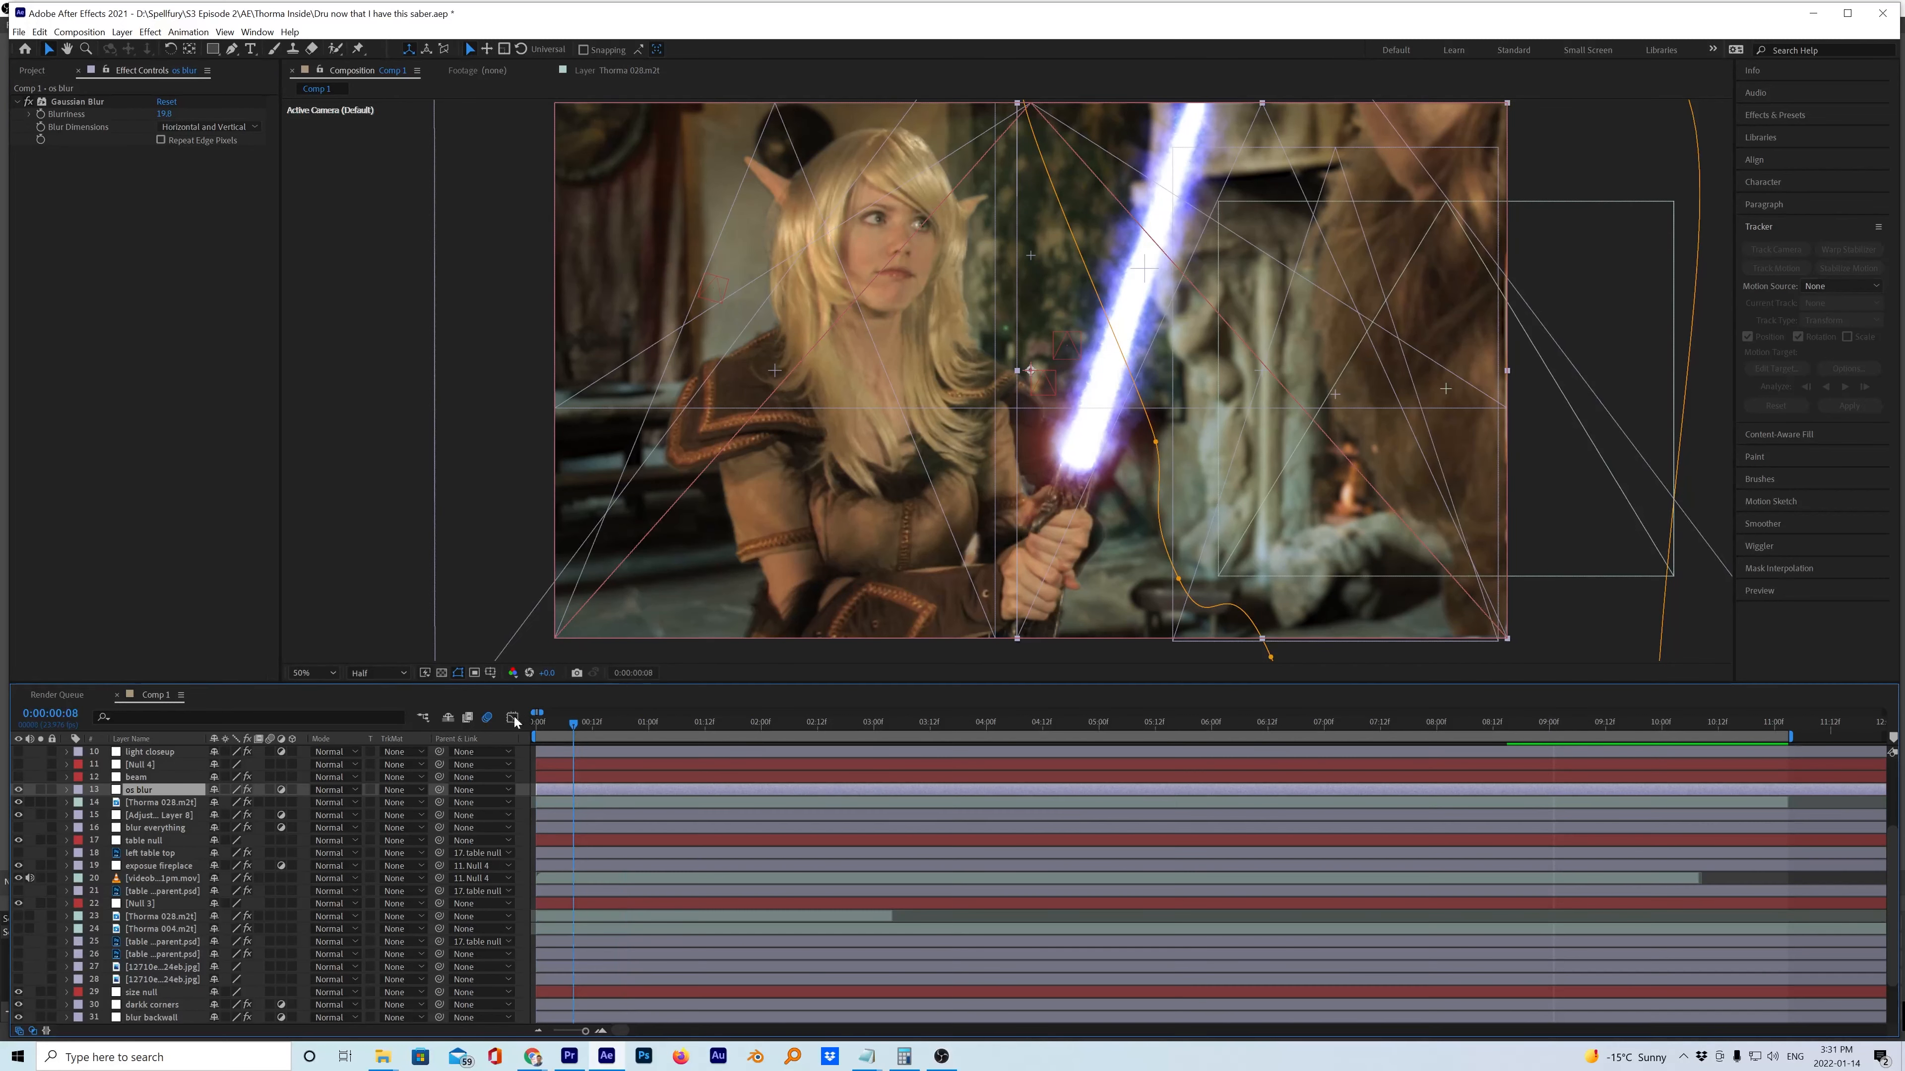
pyautogui.press('Home')
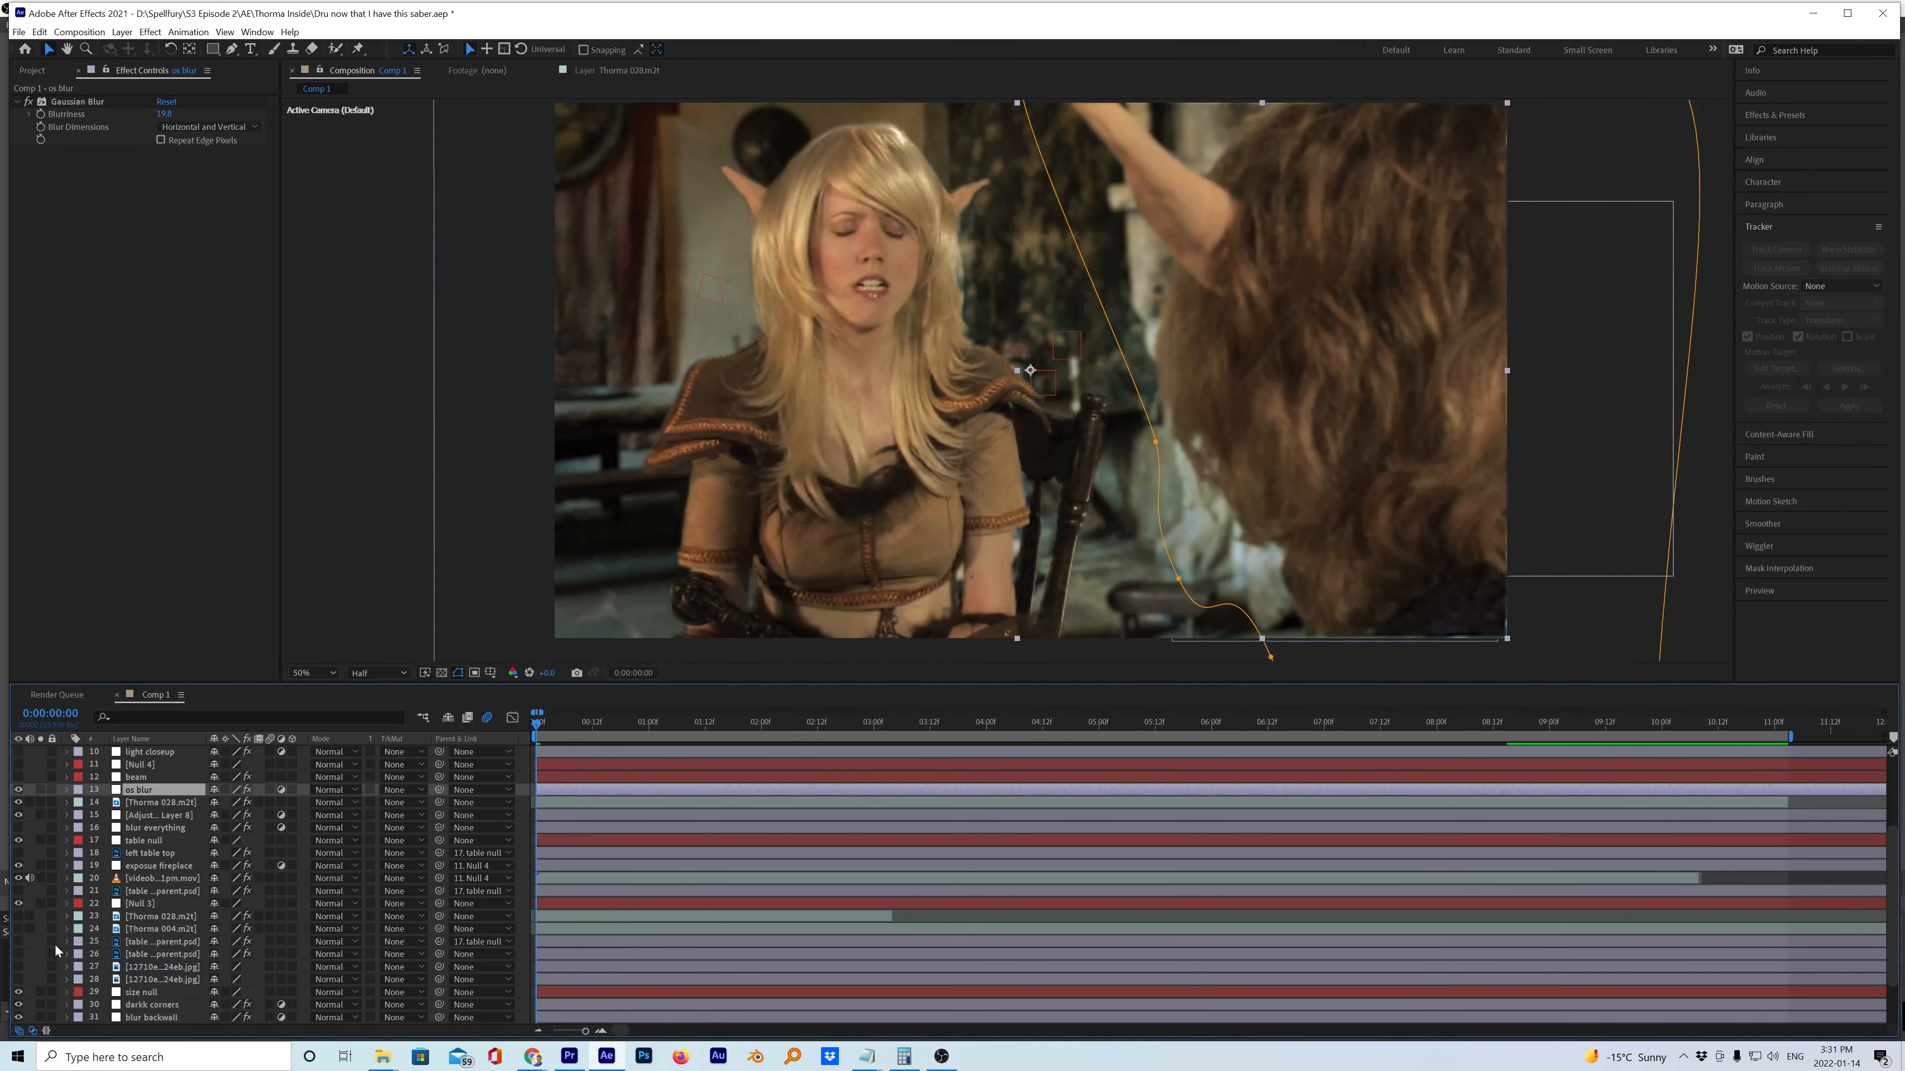
pyautogui.scroll(-2, 113, 938)
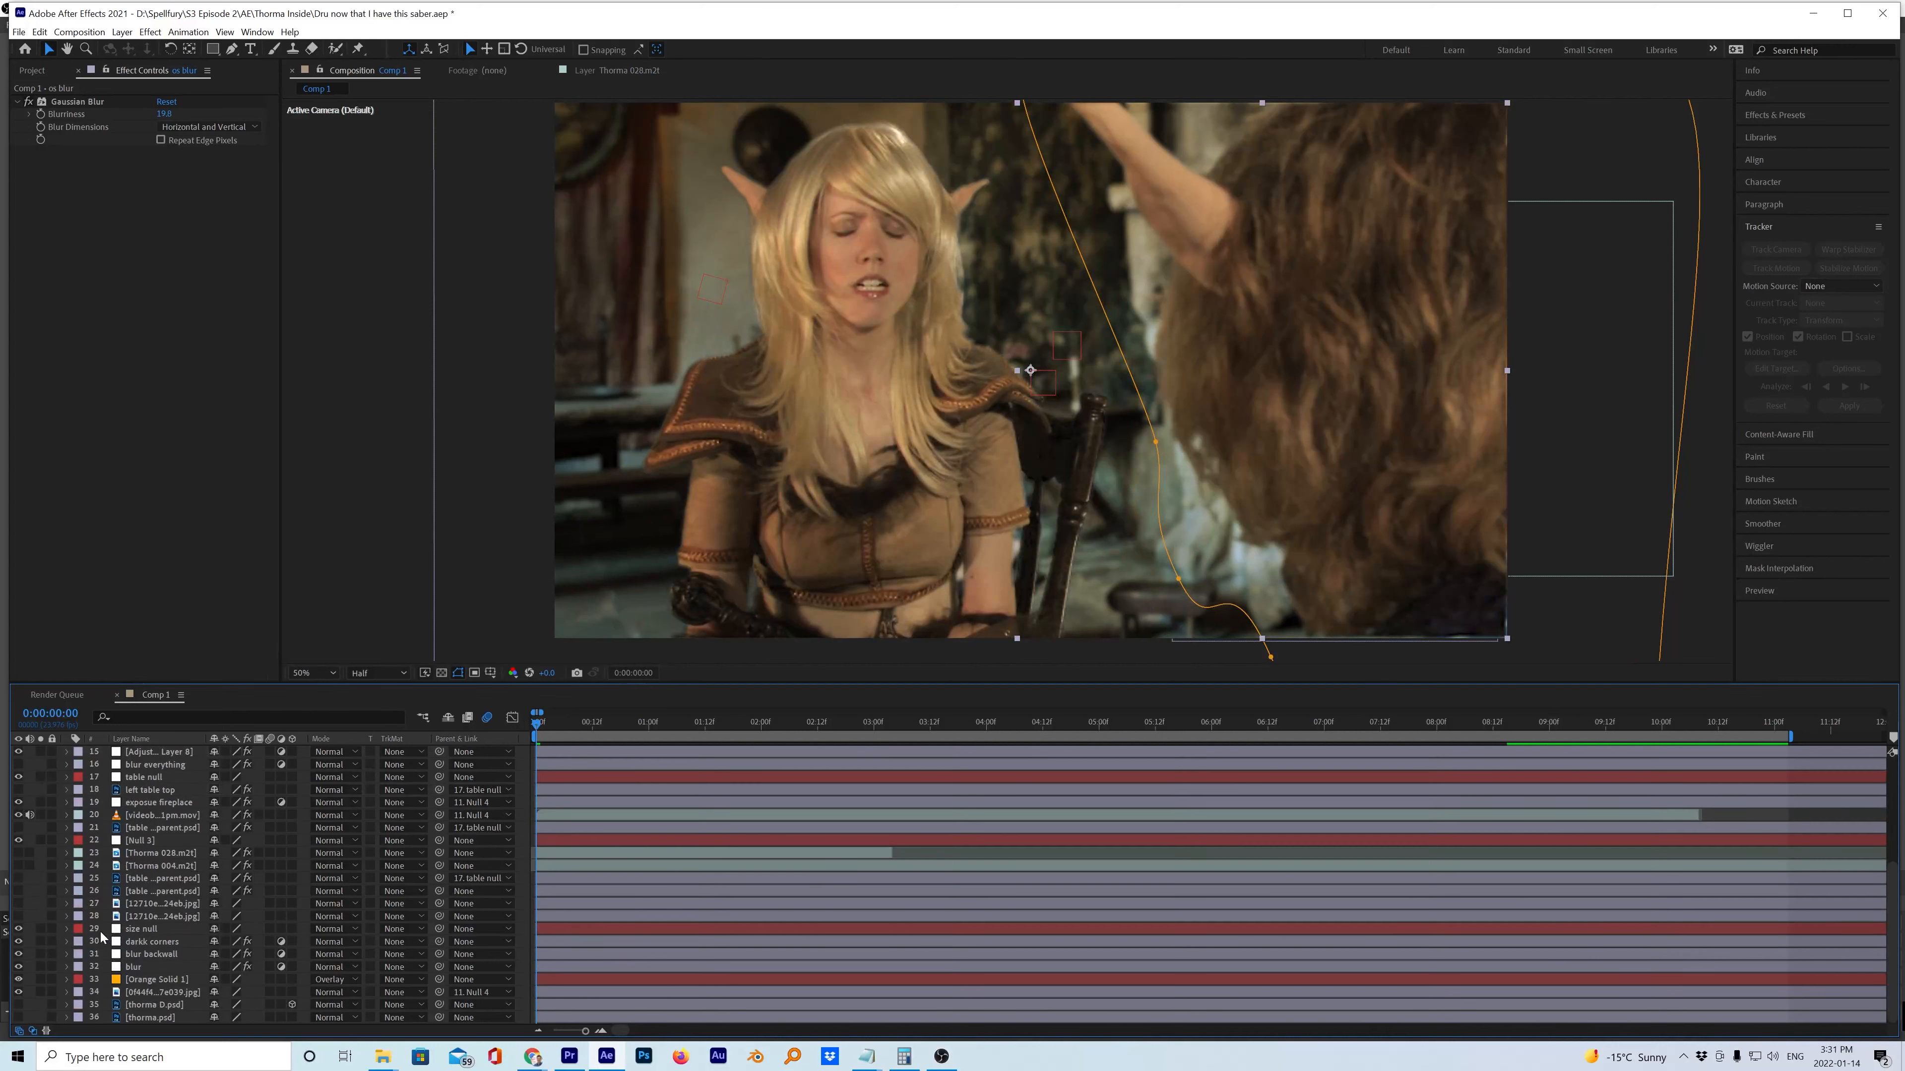
pyautogui.click(155, 857)
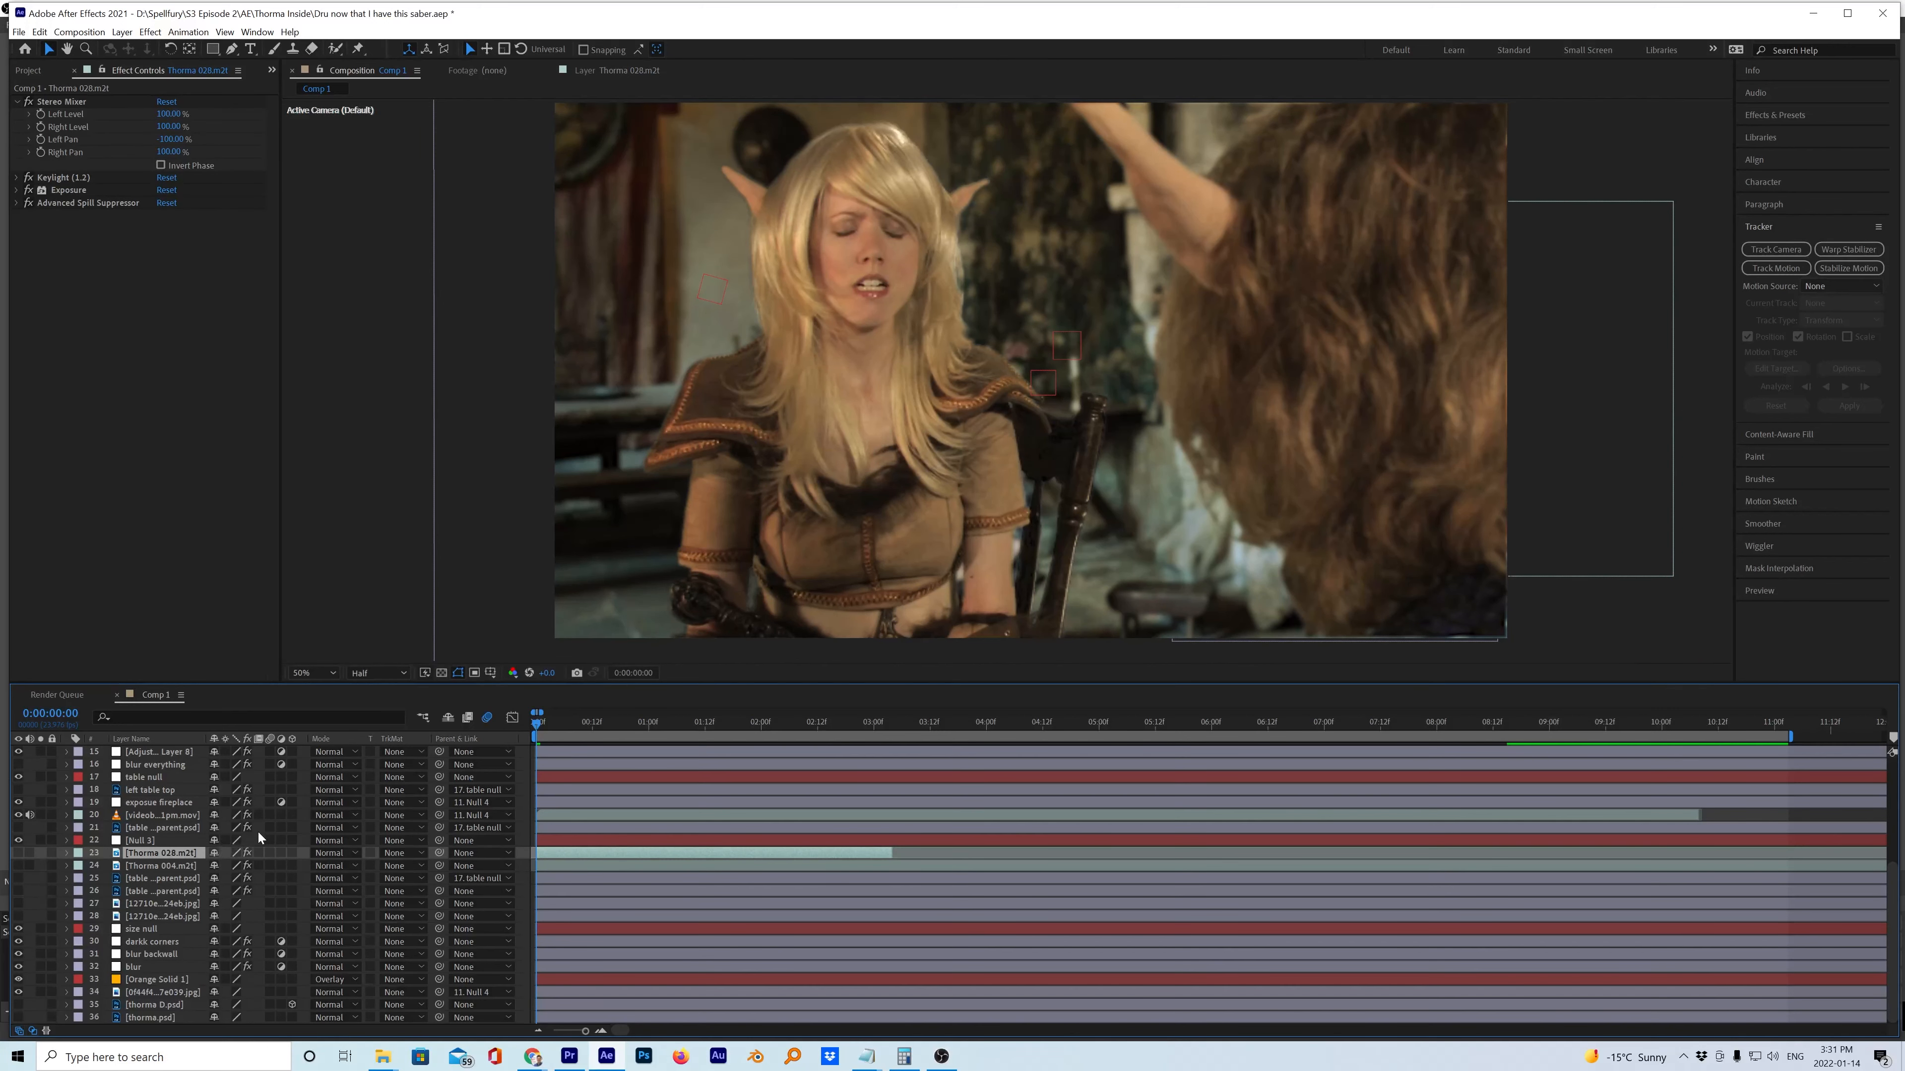
pyautogui.keyDown('shift'); pyautogui.click(167, 914); pyautogui.keyUp('shift')
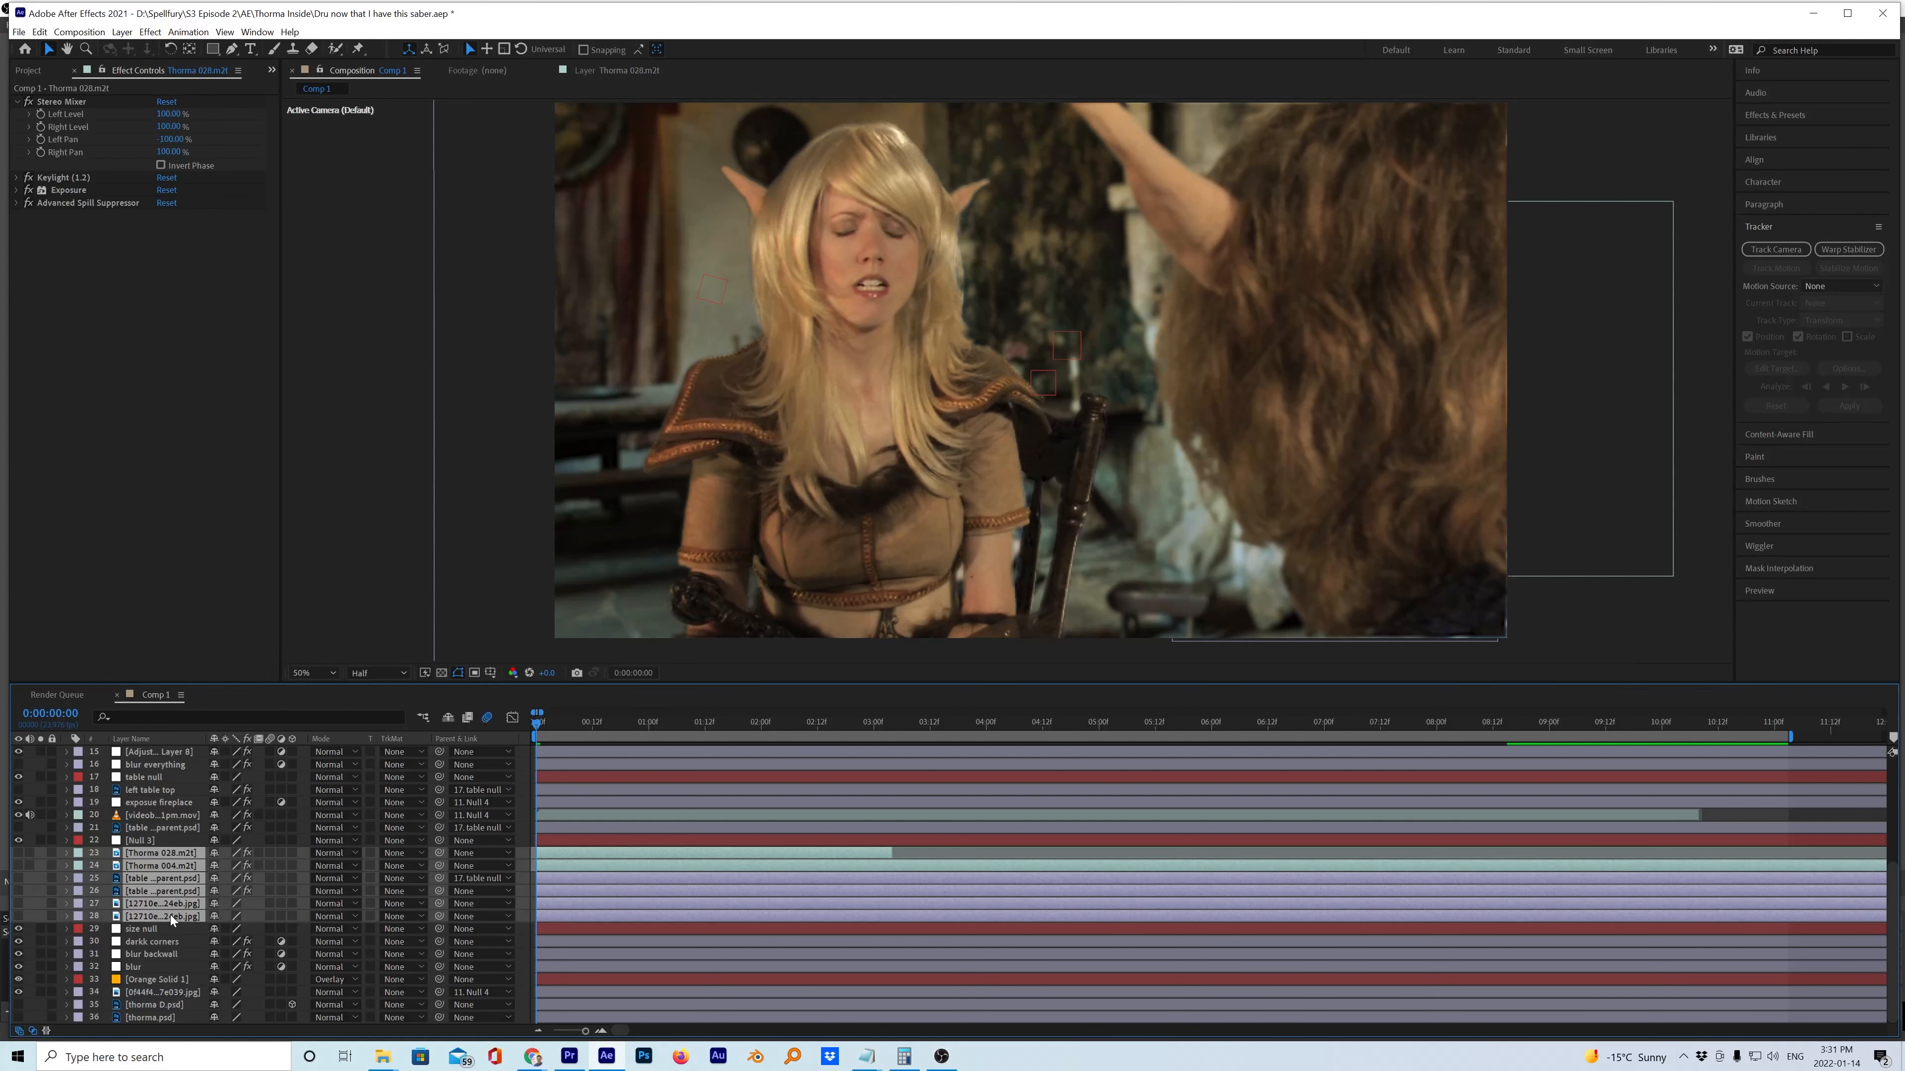
pyautogui.press('Delete')
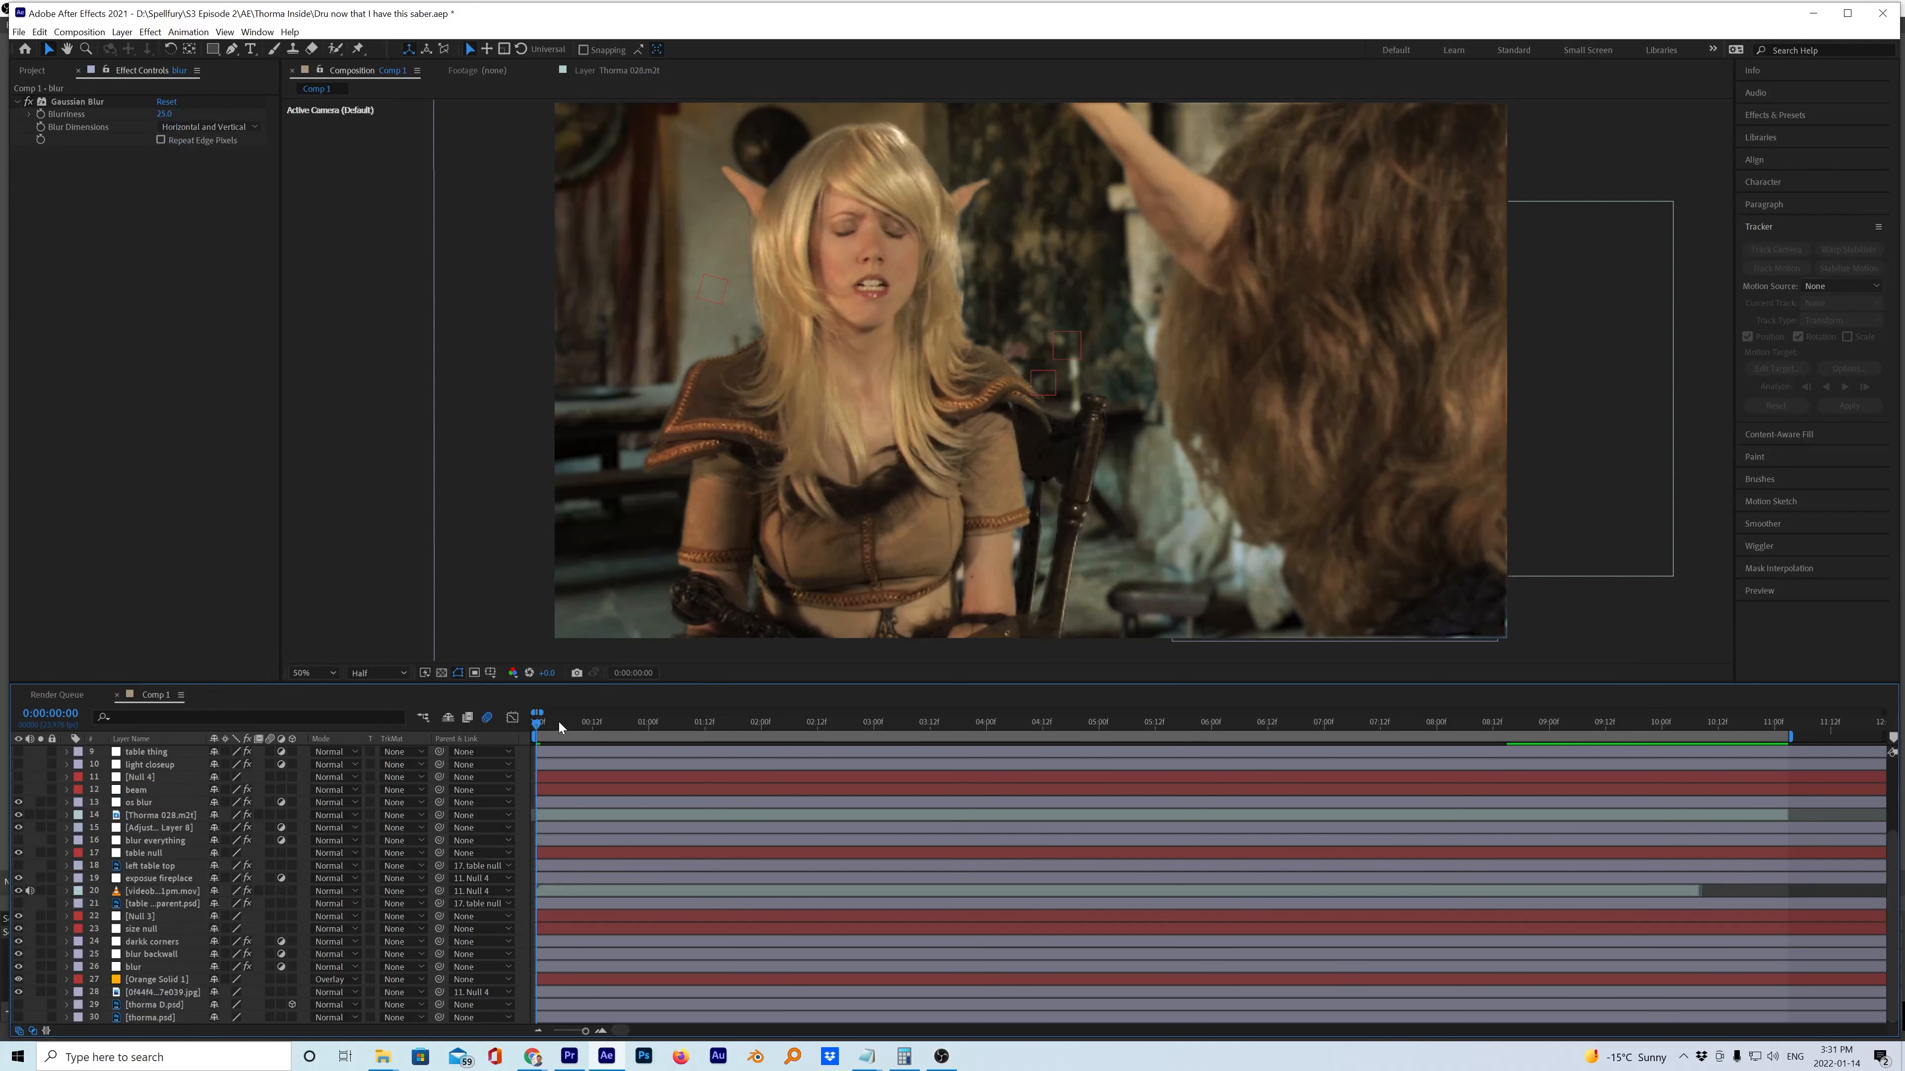
# Check the composite at 0:00:00:01 with the top layers in view and return to 0:00:00:00.
pyautogui.press('pagedown')
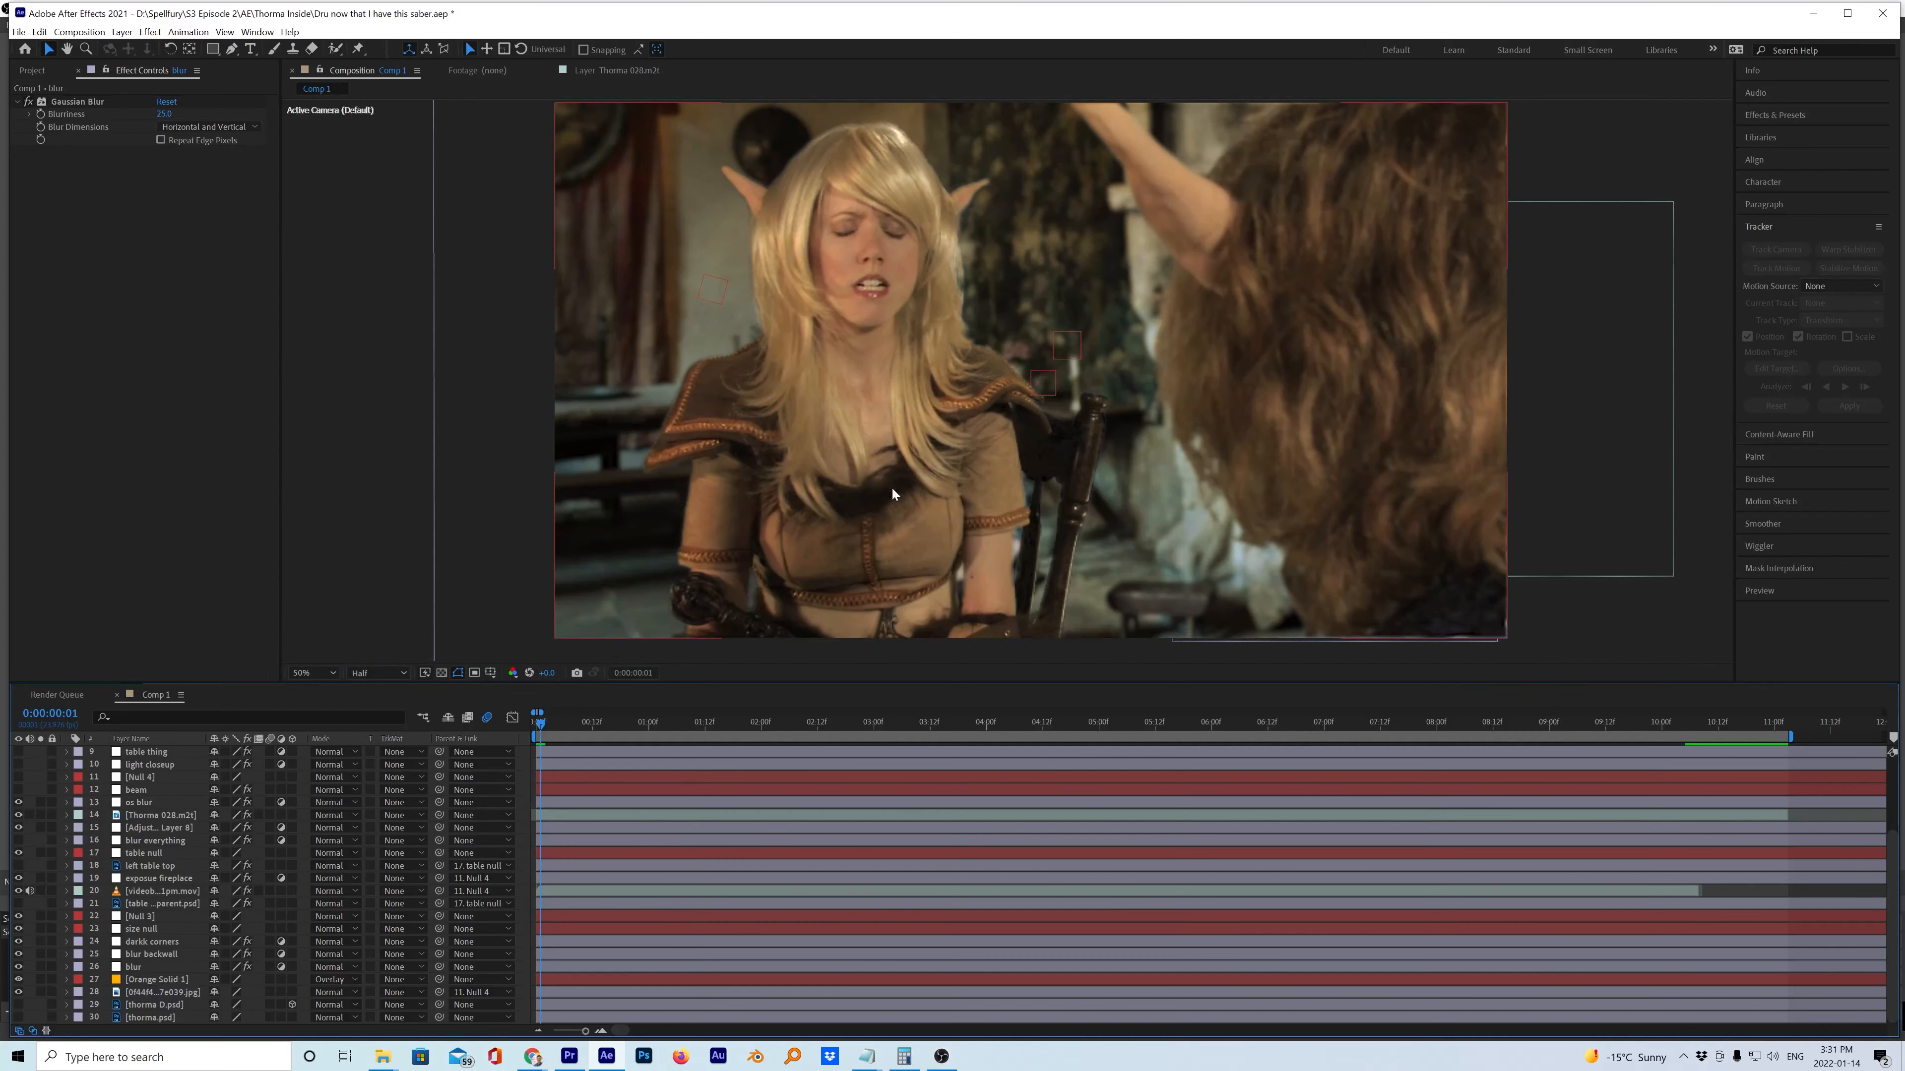
pyautogui.scroll(3, 151, 821)
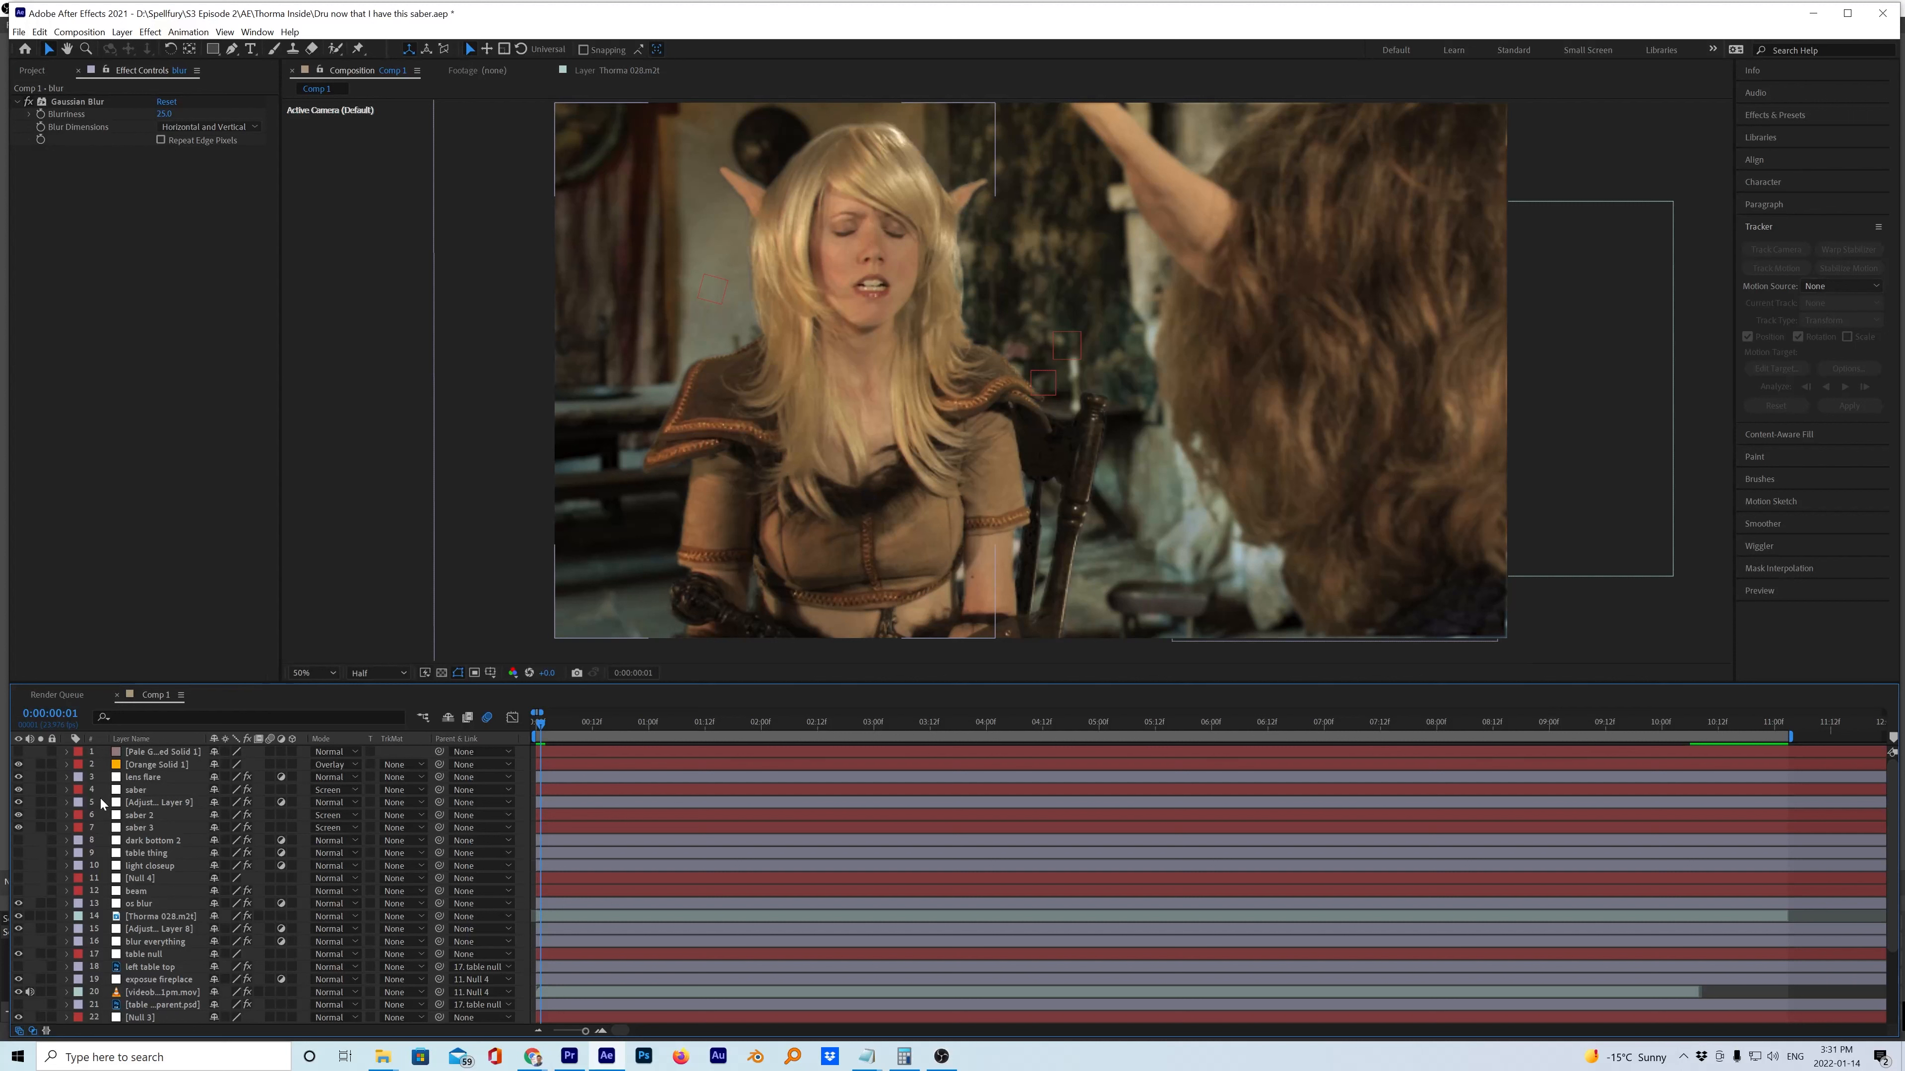
pyautogui.click(537, 726)
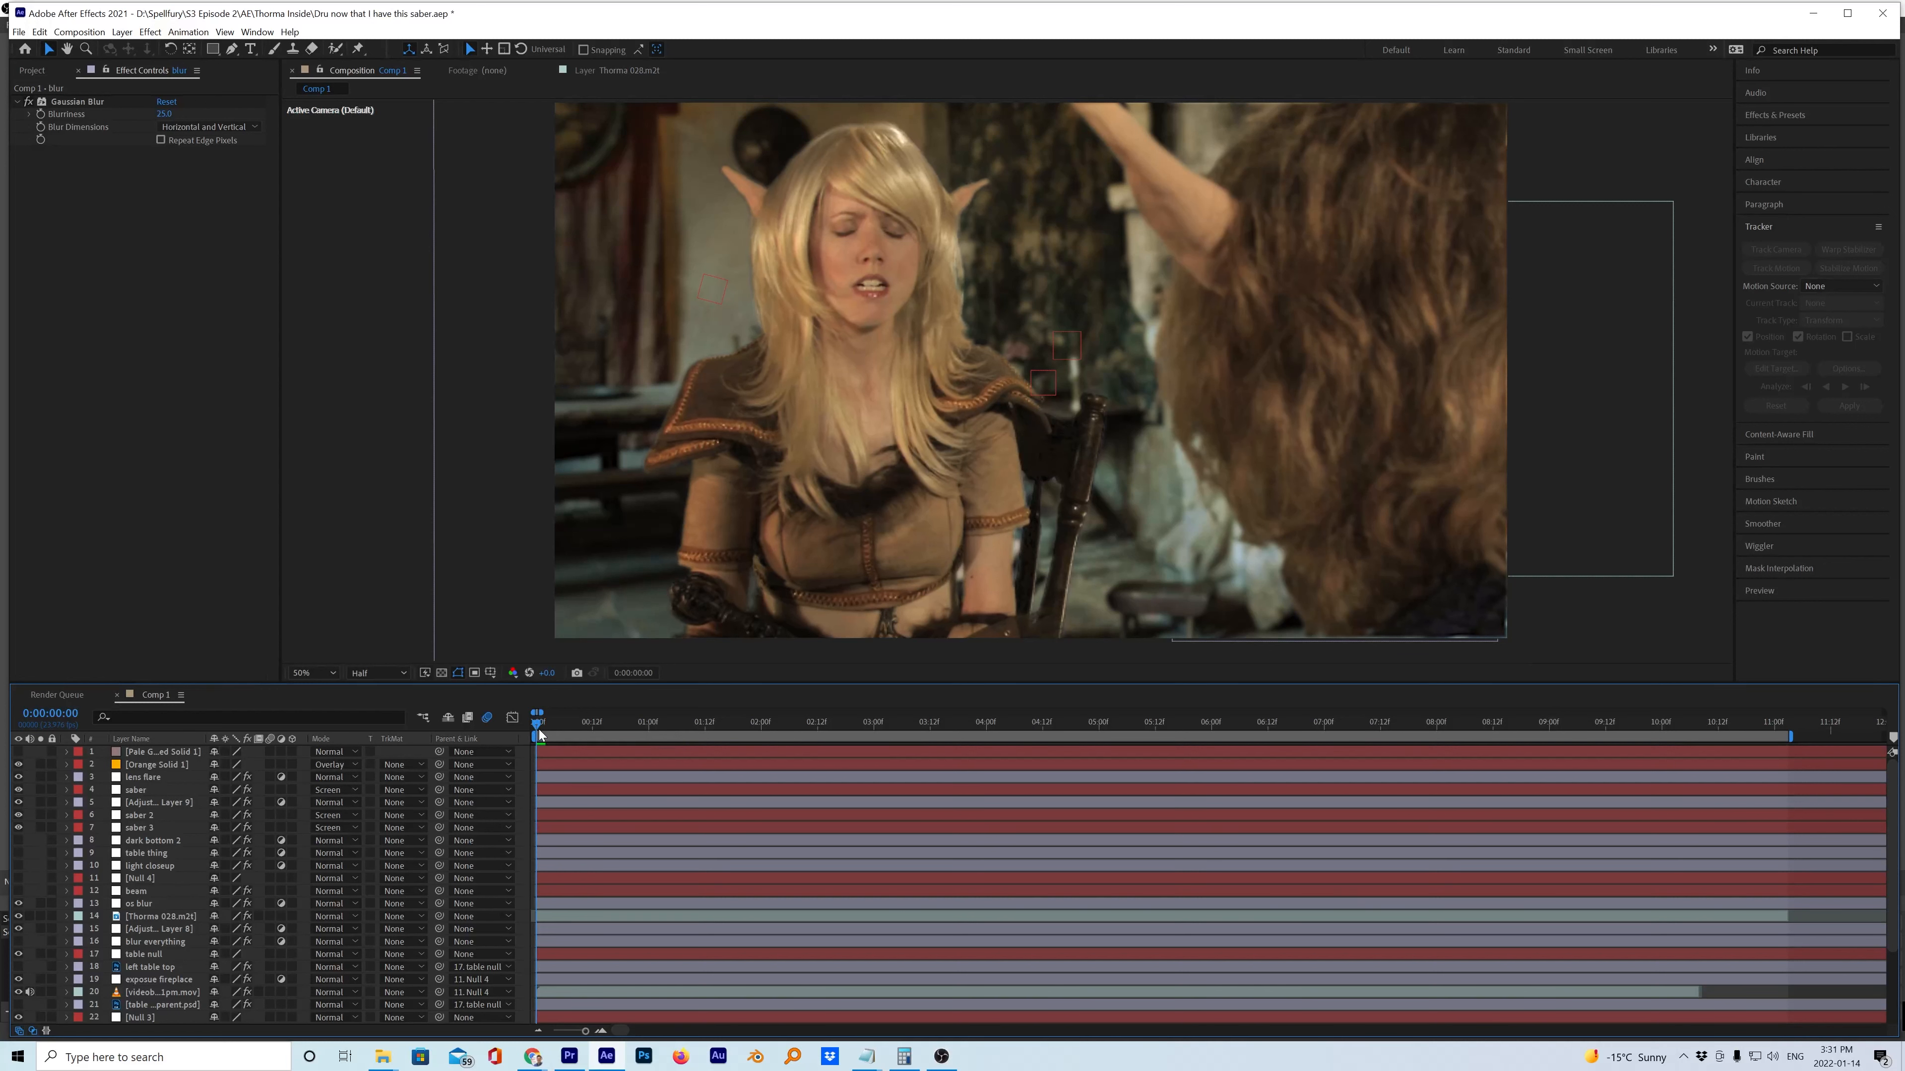